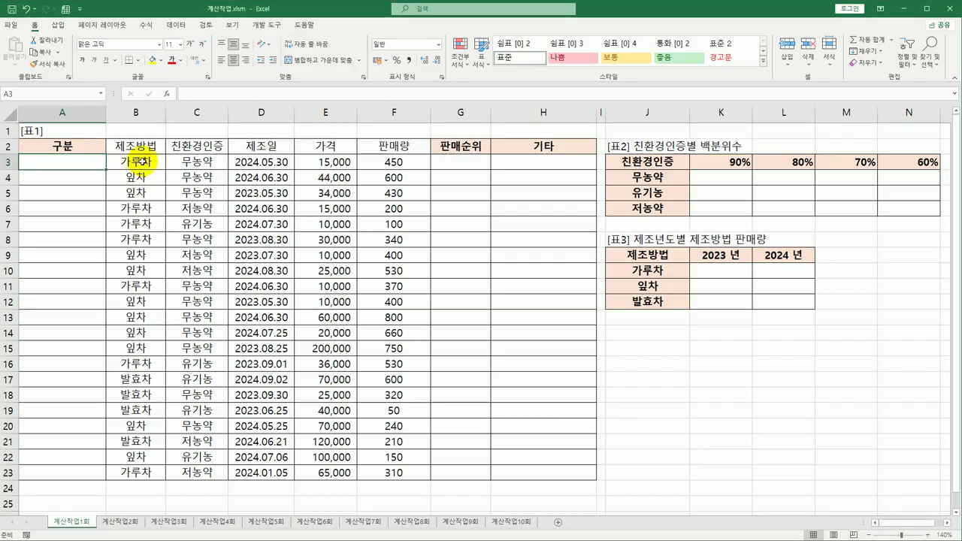
Examine the 제조방법 entries and 제조일 dates in 표1 that determine the 구분 values
{"action": "left_click", "coordinate": [258, 160]}
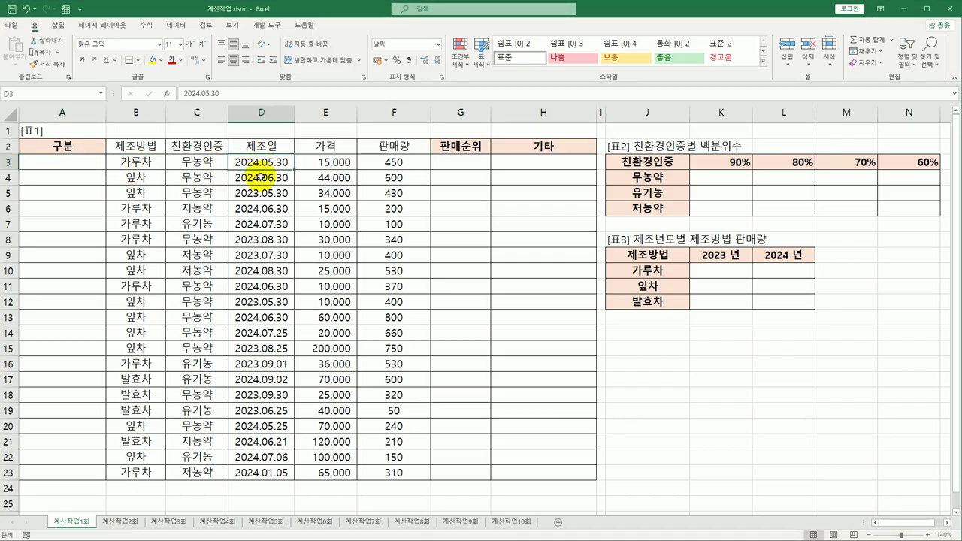
{"action": "left_click", "coordinate": [79, 162]}
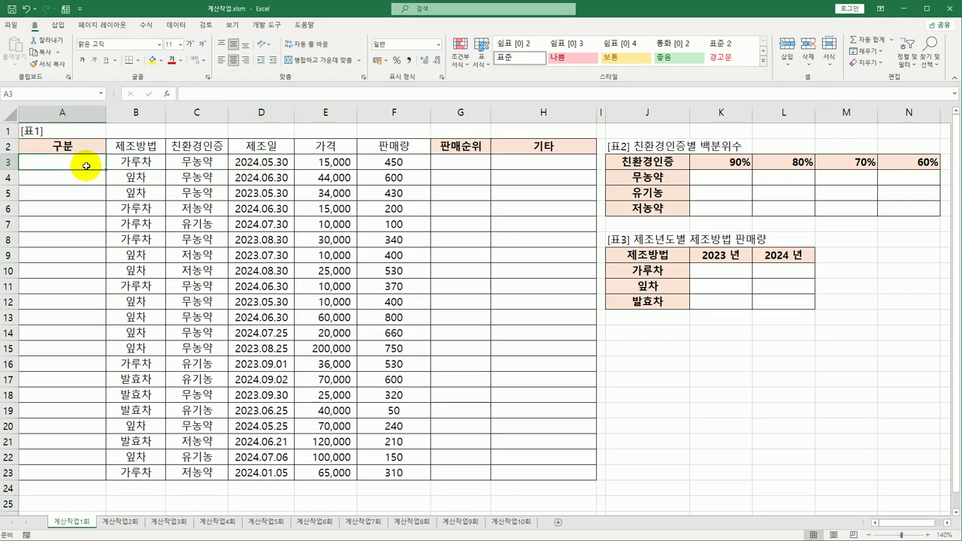
{"action": "left_click", "coordinate": [120, 161]}
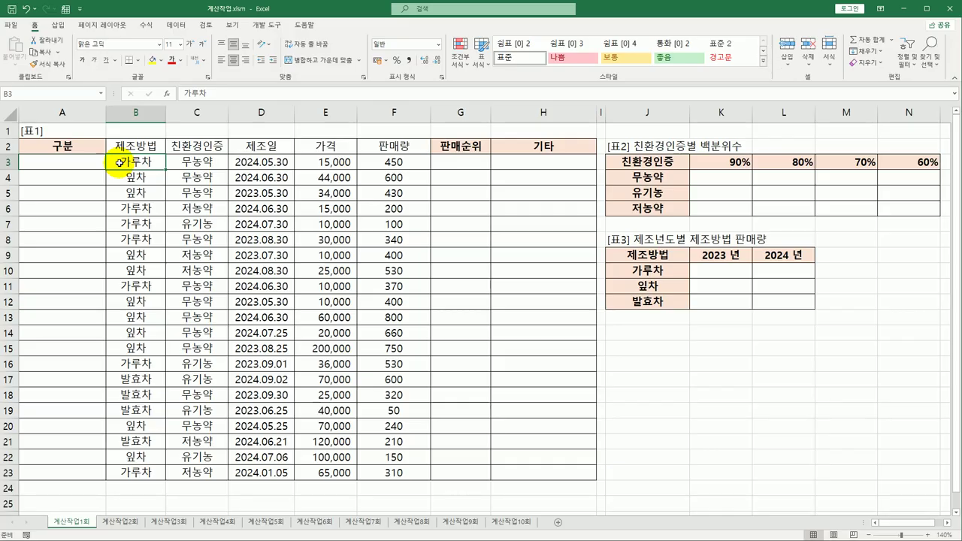
{"action": "left_click_drag", "start_coordinate": [124, 209], "coordinate": [124, 224]}
{"action": "key", "text": "ctrl+c"}
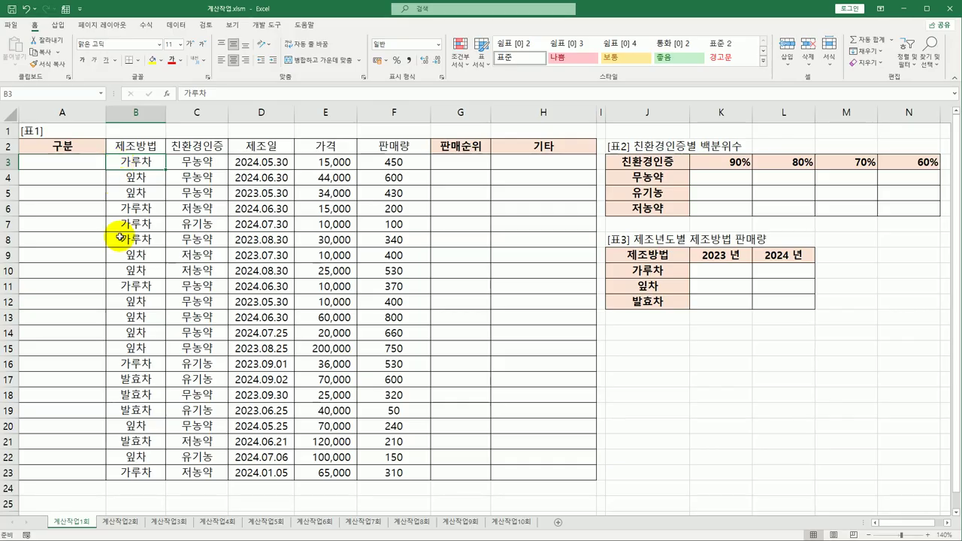
{"action": "left_click", "coordinate": [143, 379]}
{"action": "key", "text": "Escape"}
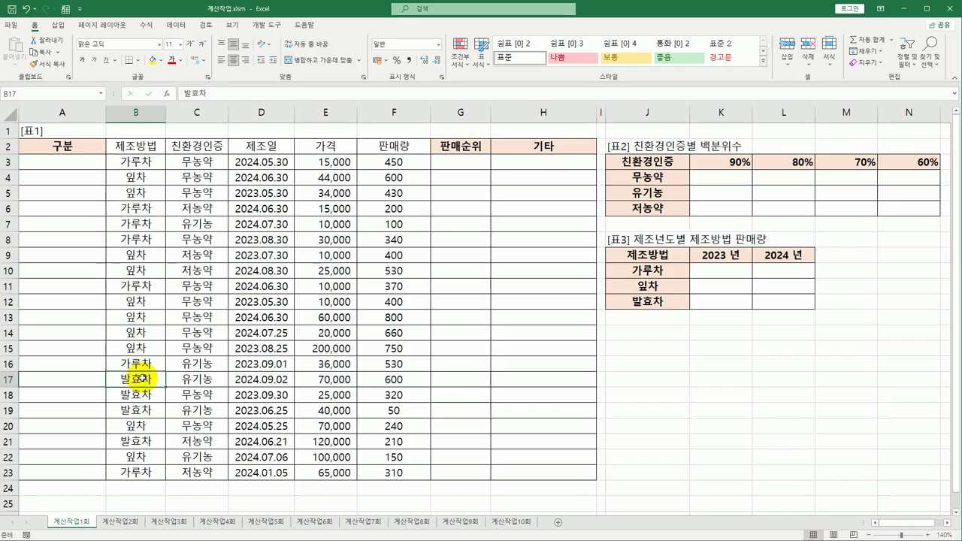
{"action": "left_click", "coordinate": [144, 269]}
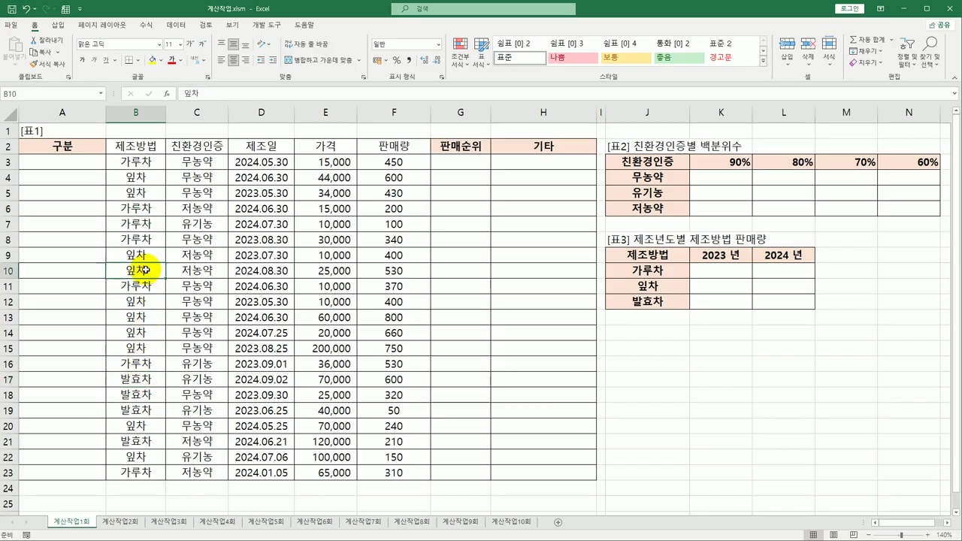
{"action": "left_click", "coordinate": [143, 164]}
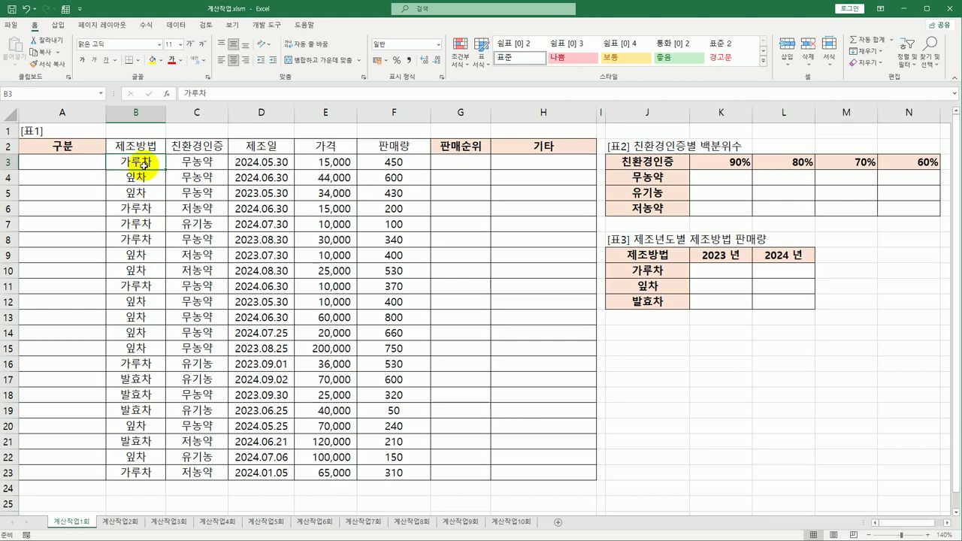
Start a LOOKUP formula in cell A3 of the 구분 column with B3 as the lookup value
{"action": "left_click", "coordinate": [82, 166]}
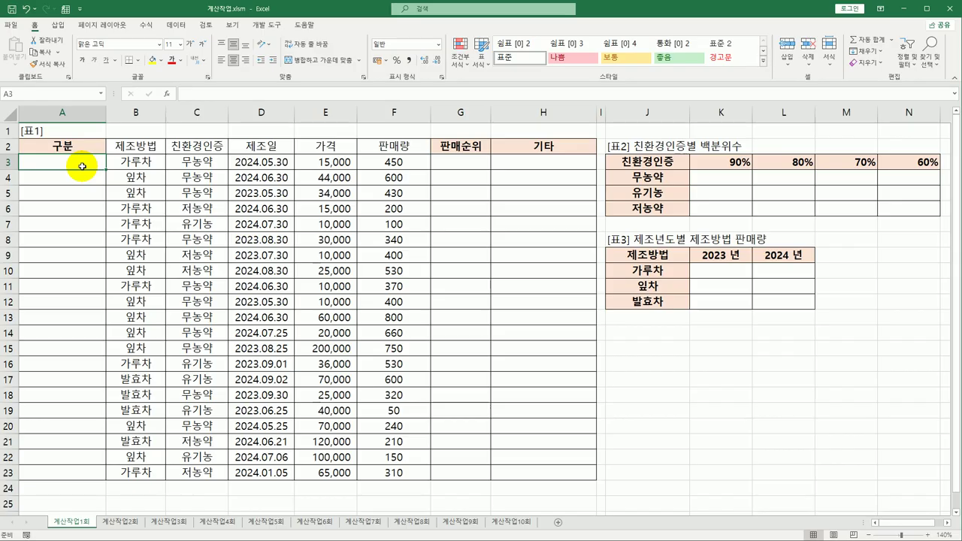
{"action": "type", "text": "="}
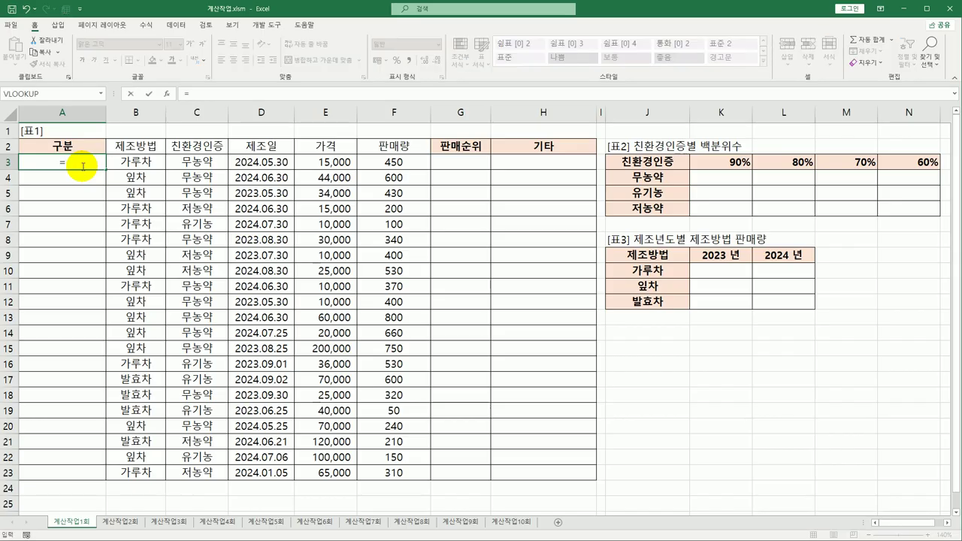
{"action": "type", "text": "loo"}
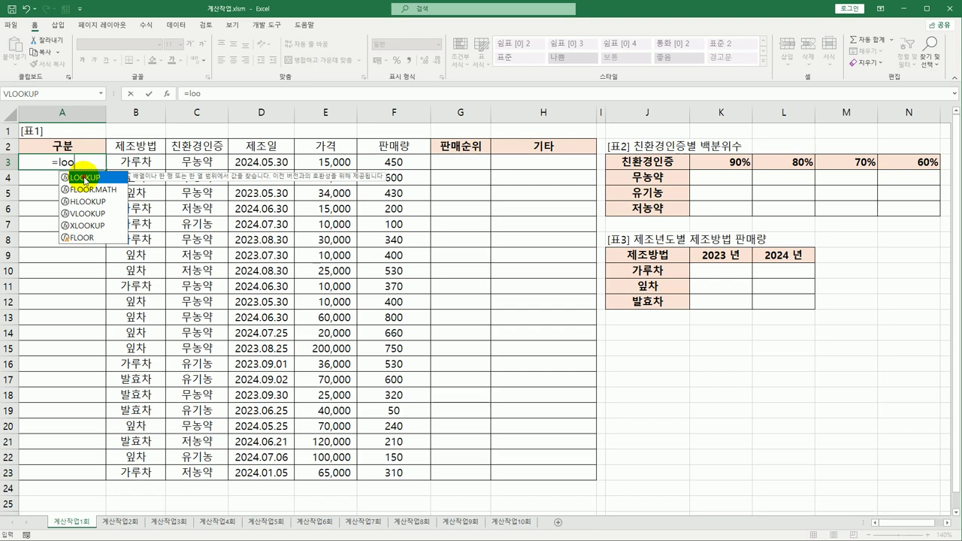
{"action": "double_click", "coordinate": [85, 177]}
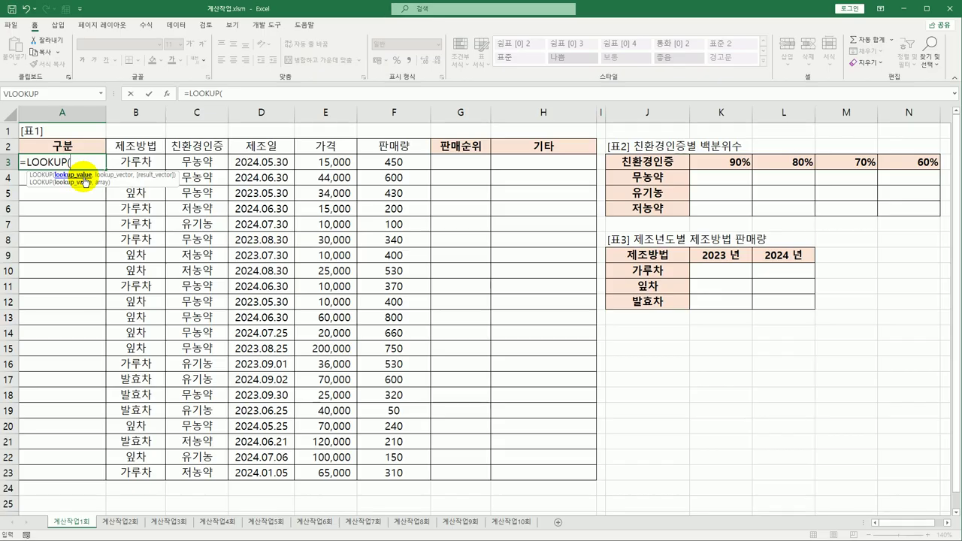
{"action": "left_click", "coordinate": [150, 159]}
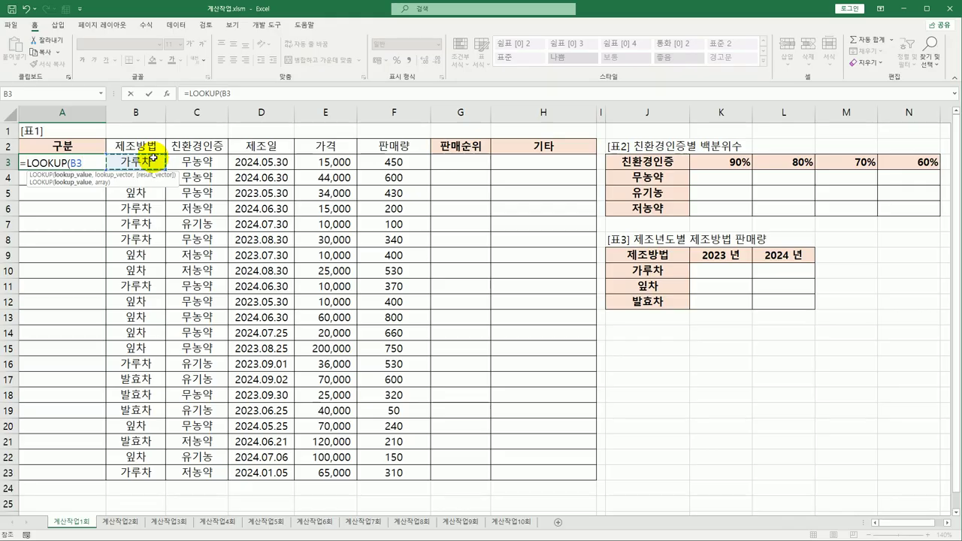
{"action": "type", "text": ","}
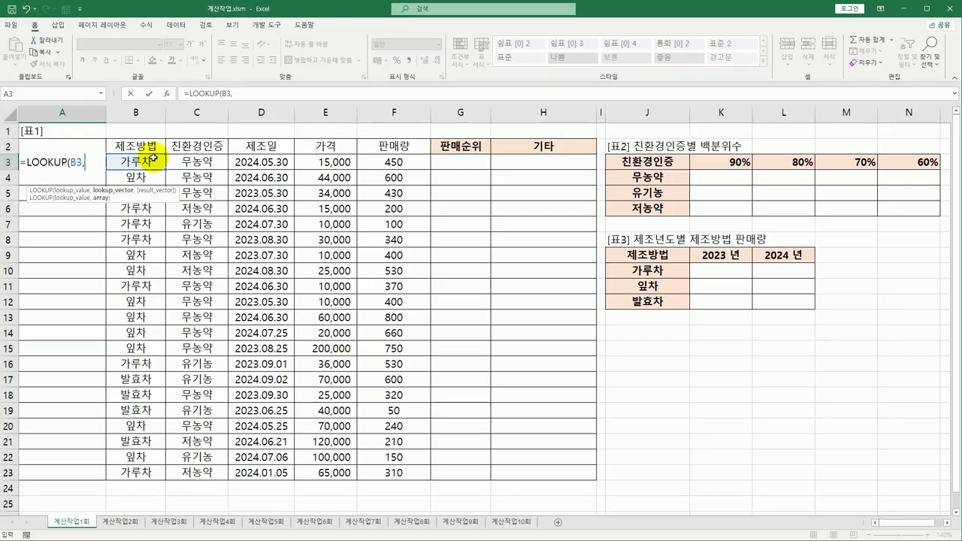
Enter the array constant "가루차","발효차","잎차" as the lookup vector of the A3 formula
{"action": "type", "text": "{"}
{"action": "type", "text": "11"}
{"action": "type", "text": ","}
{"action": "key", "text": "BackSpace"}
{"action": "key", "text": "BackSpace"}
{"action": "key", "text": "BackSpace"}
{"action": "type", "text": "\"가루차\""}
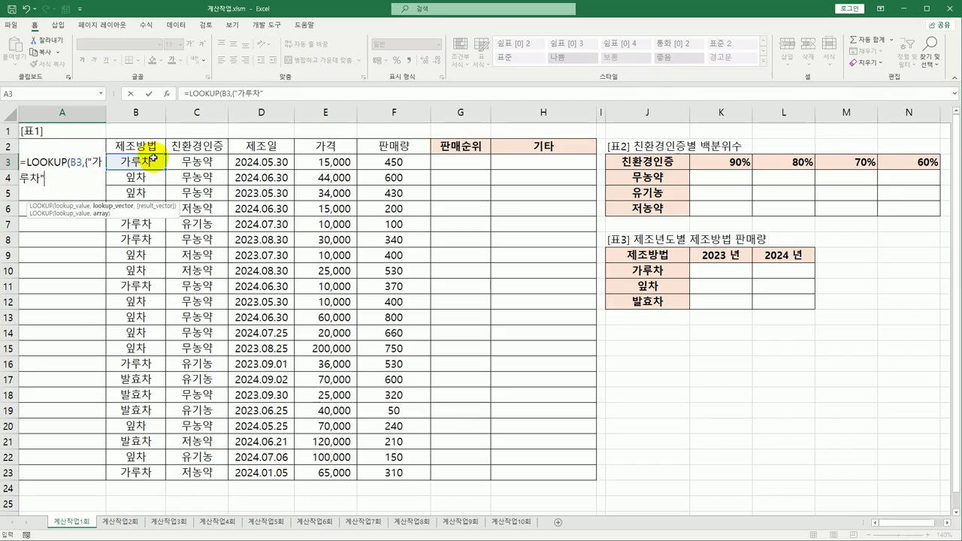
{"action": "type", "text": ",\"발효차\",\"잎차\",\"이차\""}
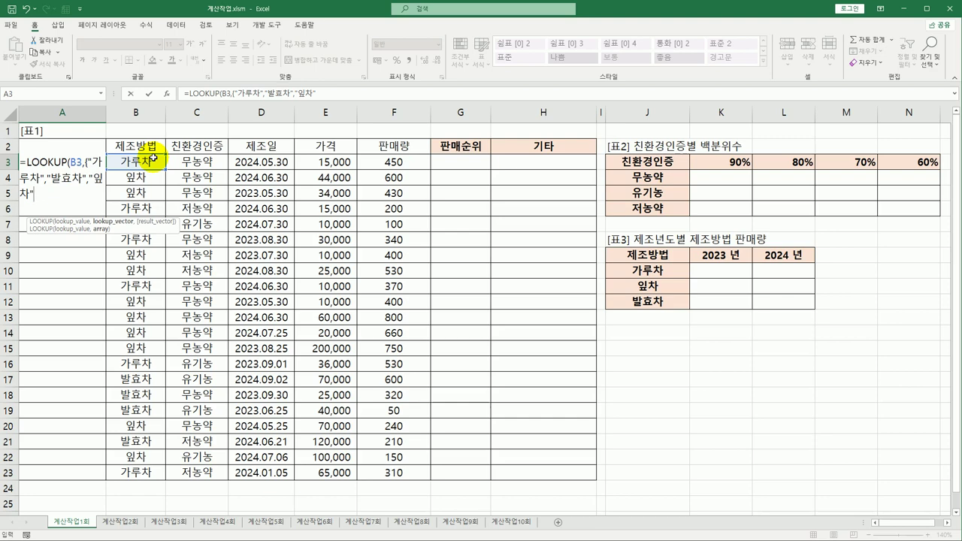
Complete the A3 LOOKUP with the result vector {11,22,33} and fill the formula down to A23
{"action": "type", "text": "},{"}
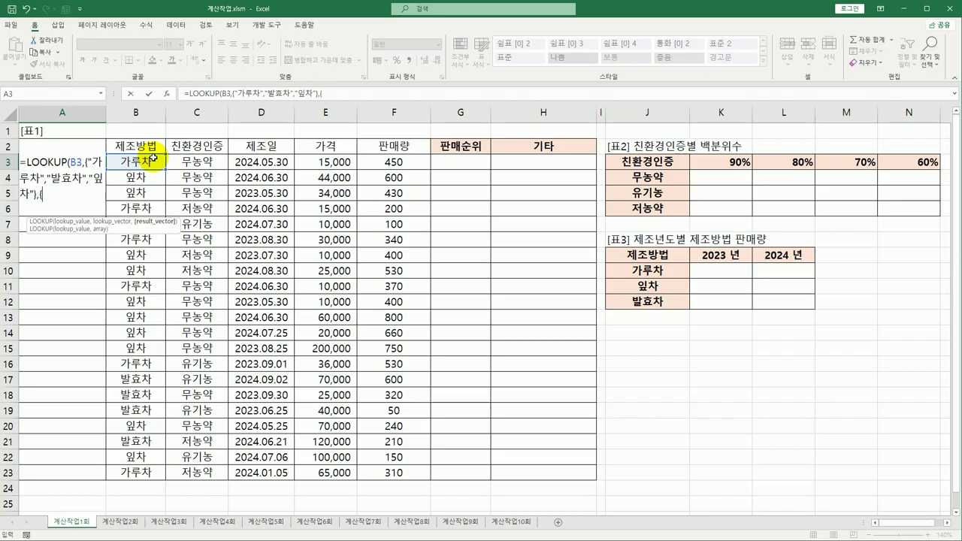
{"action": "type", "text": "11,22,33})"}
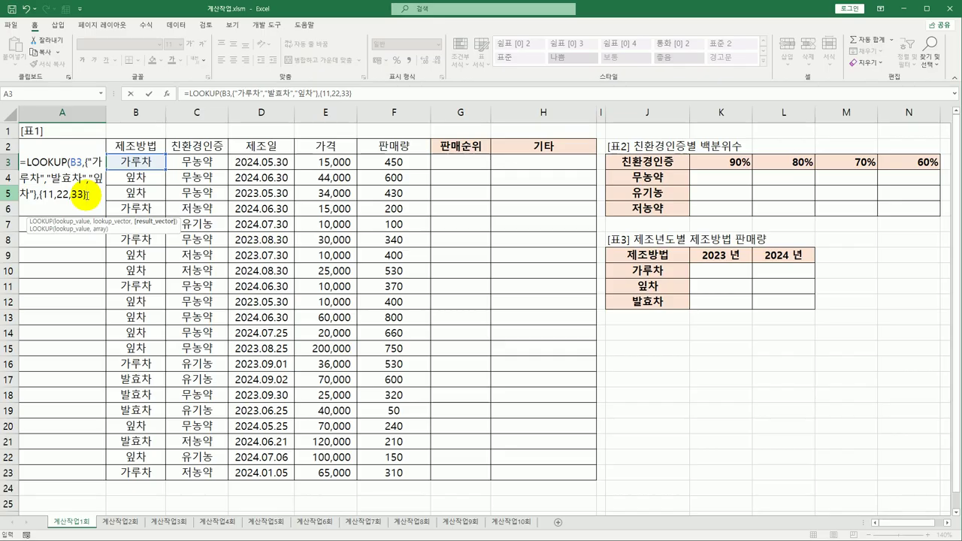
{"action": "type", "text": ")"}
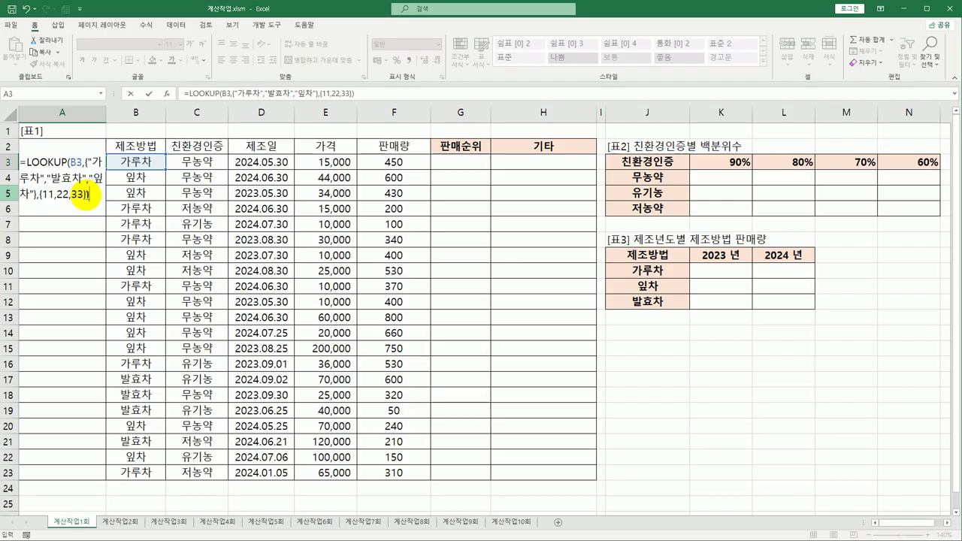
{"action": "key", "text": "Return"}
{"action": "key", "text": "Up"}
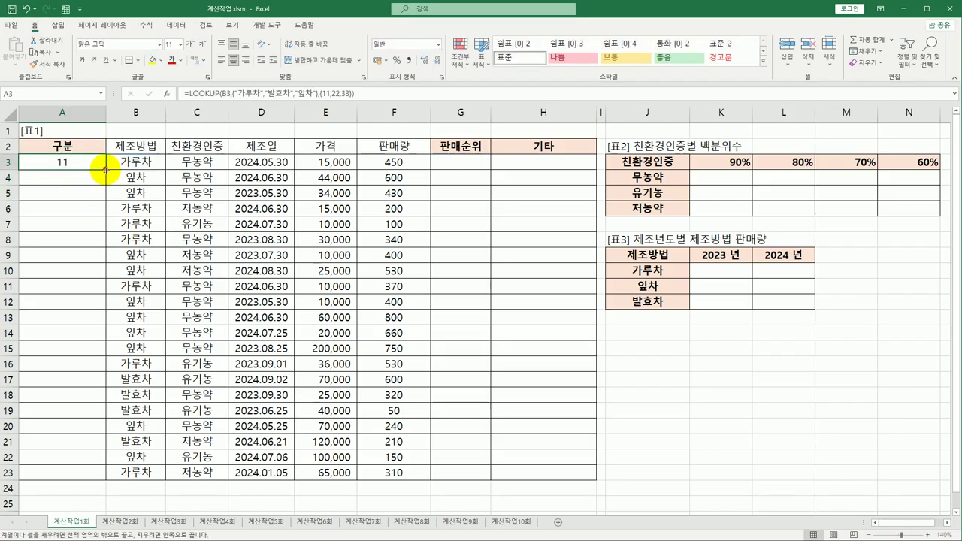
{"action": "double_click", "coordinate": [106, 170]}
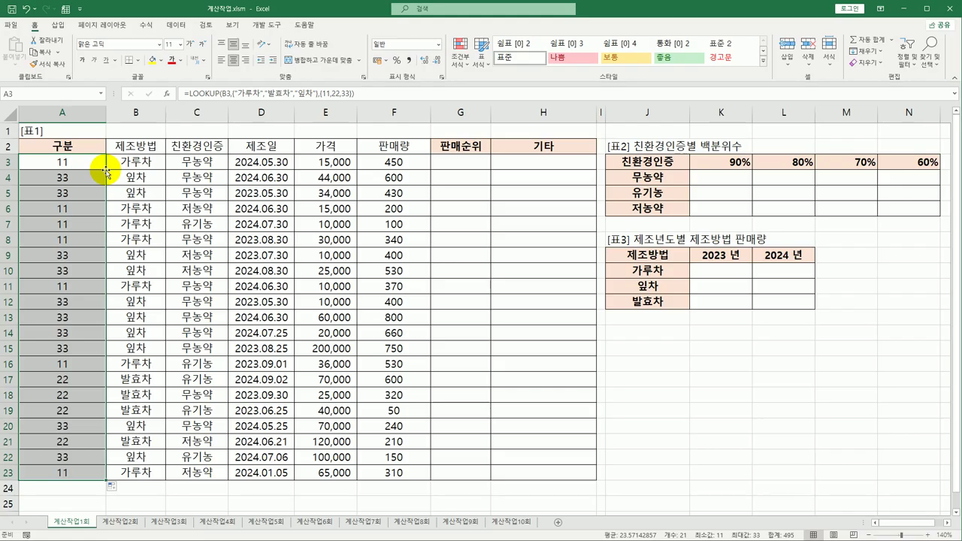
Append &"-" to the LOOKUP formula in A3 and fill the updated formula down to A23
{"action": "left_click", "coordinate": [93, 168]}
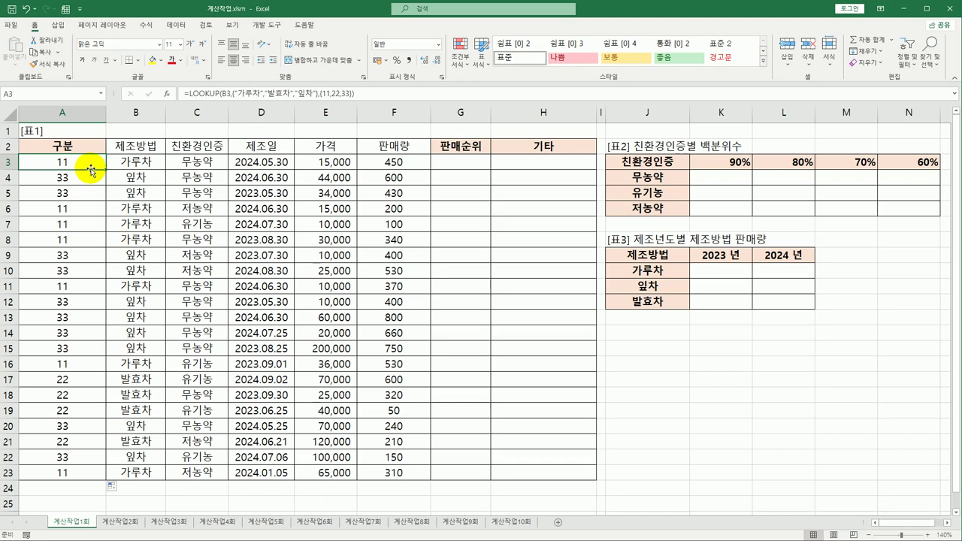
{"action": "double_click", "coordinate": [91, 163]}
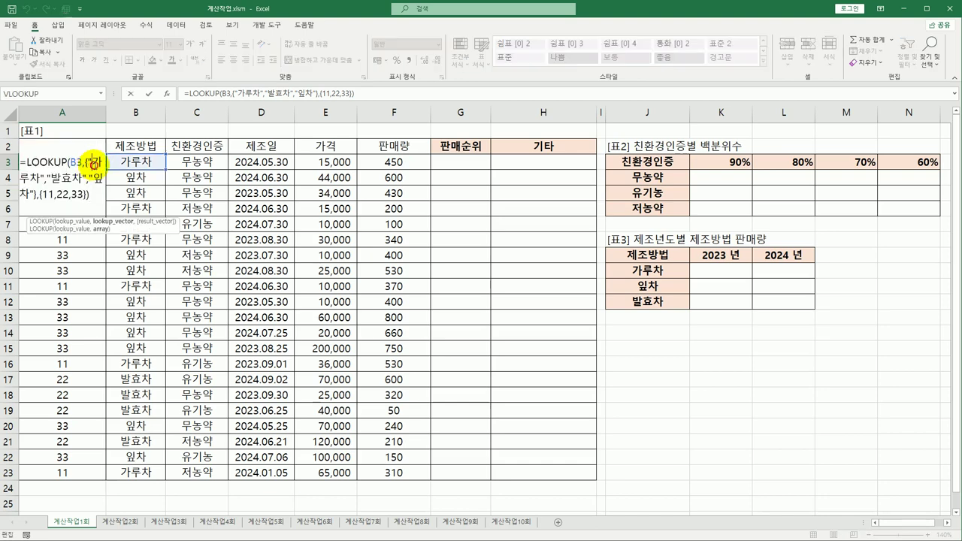
{"action": "left_click", "coordinate": [91, 197]}
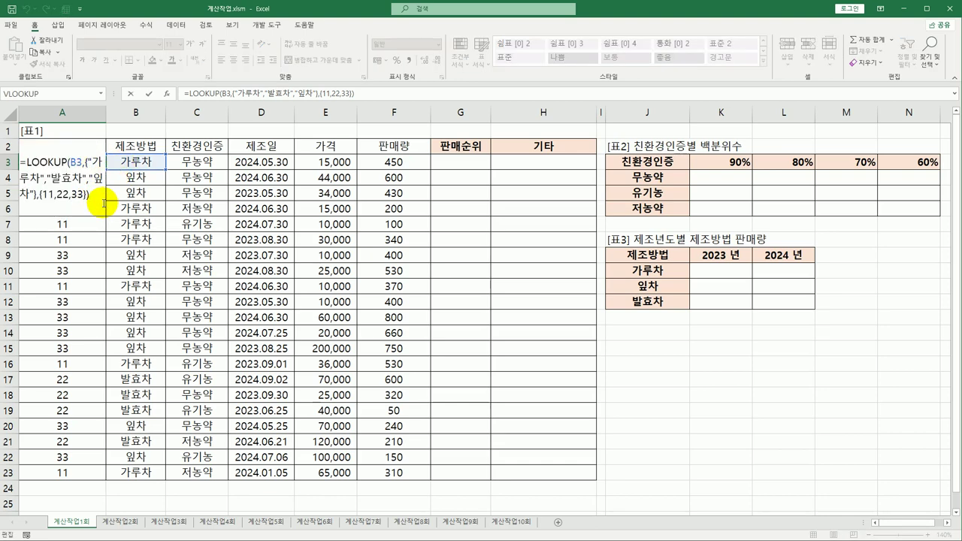
{"action": "type", "text": "&\"-\""}
{"action": "key", "text": "ctrl+Return"}
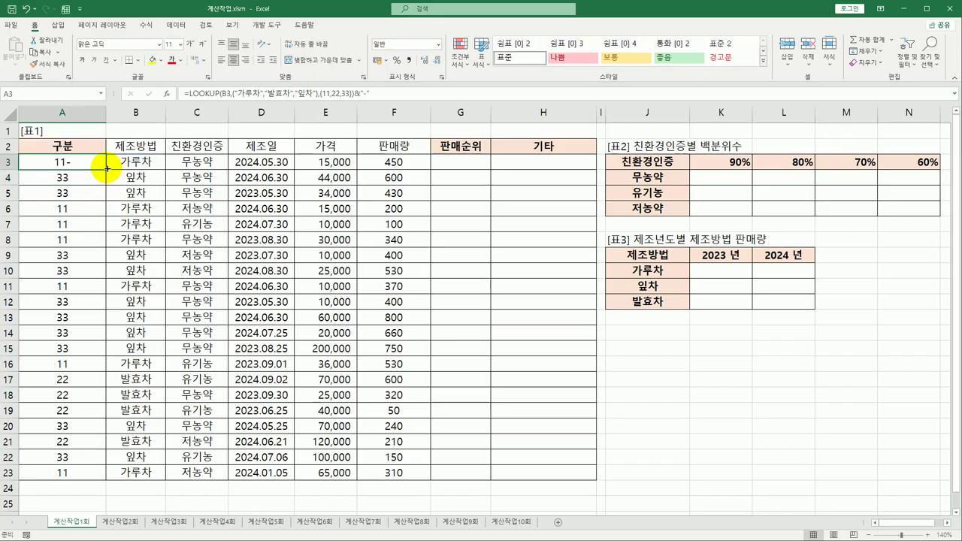
{"action": "double_click", "coordinate": [105, 169]}
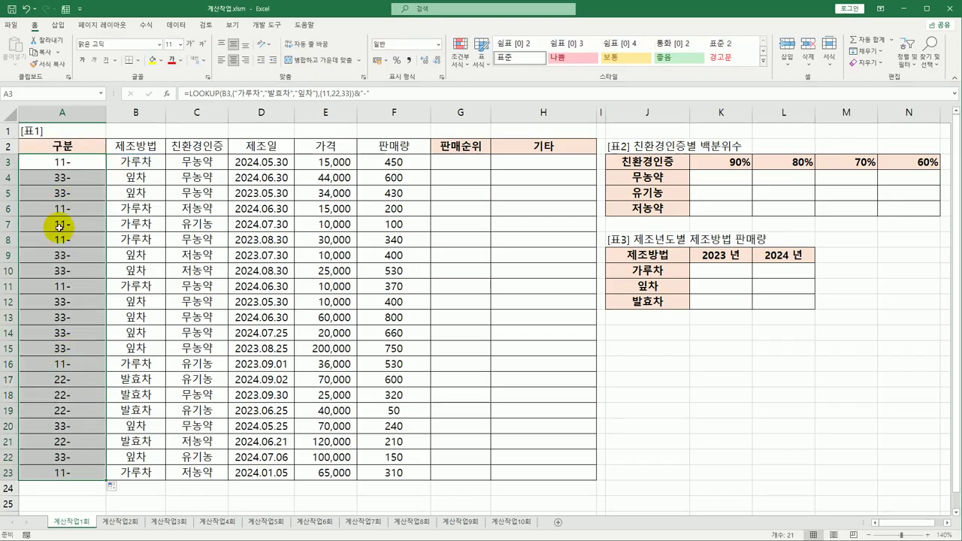
Append &SUBSTITUTE(D3,".","")&"-" to the formula in A3 to add the 제조일 without periods
{"action": "left_click", "coordinate": [78, 163]}
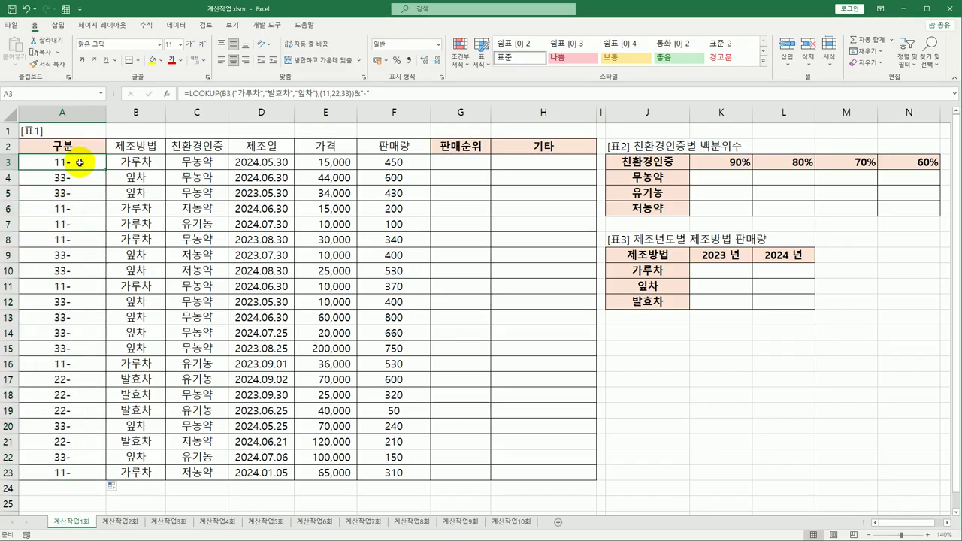
{"action": "double_click", "coordinate": [79, 163]}
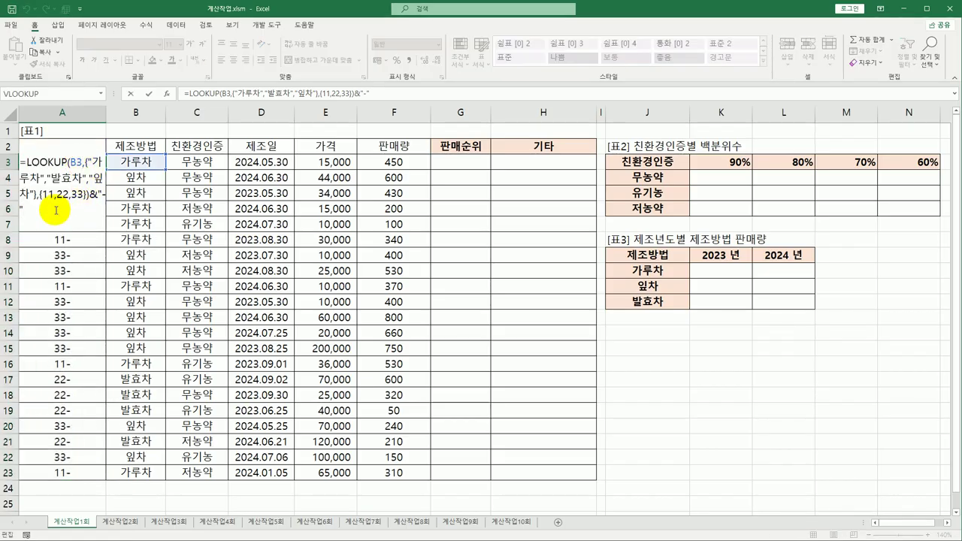
{"action": "type", "text": "&"}
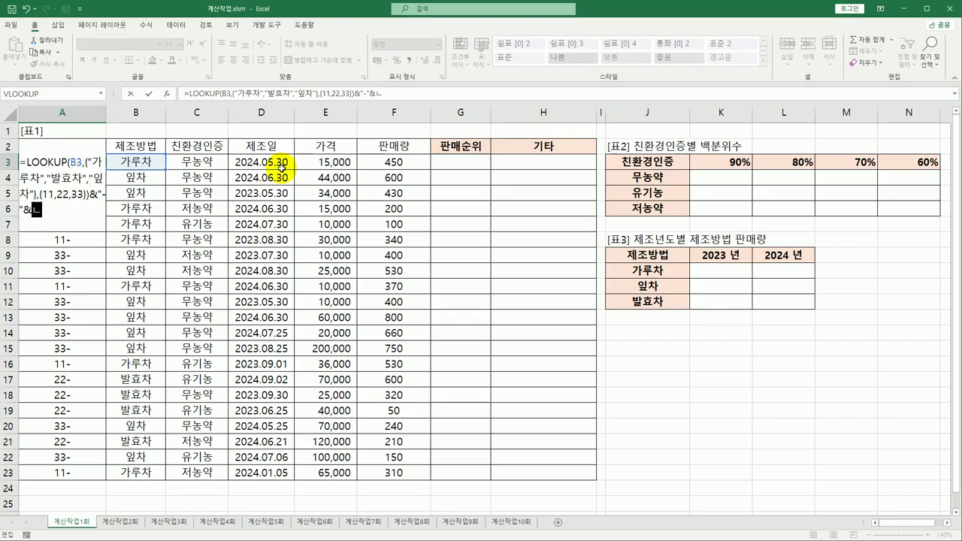
{"action": "type", "text": "su"}
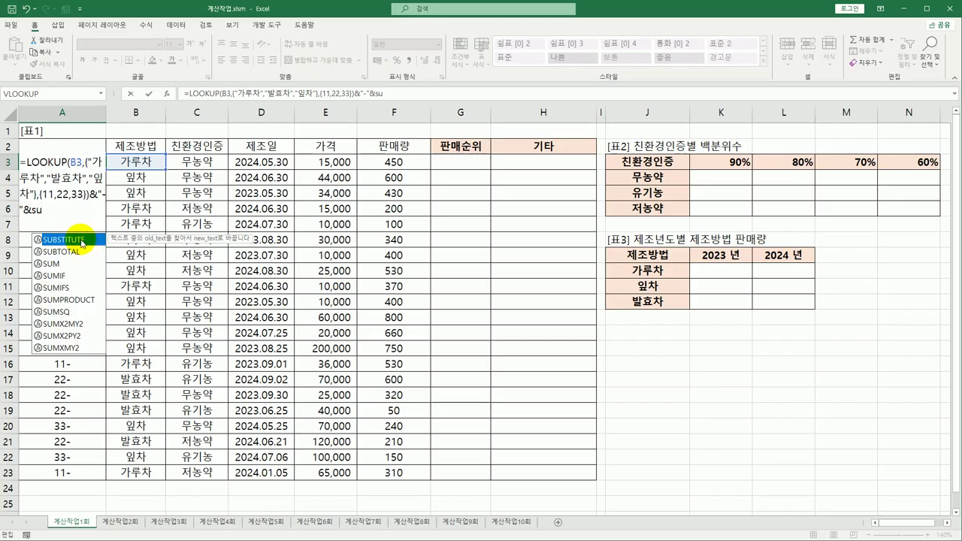
{"action": "double_click", "coordinate": [82, 241]}
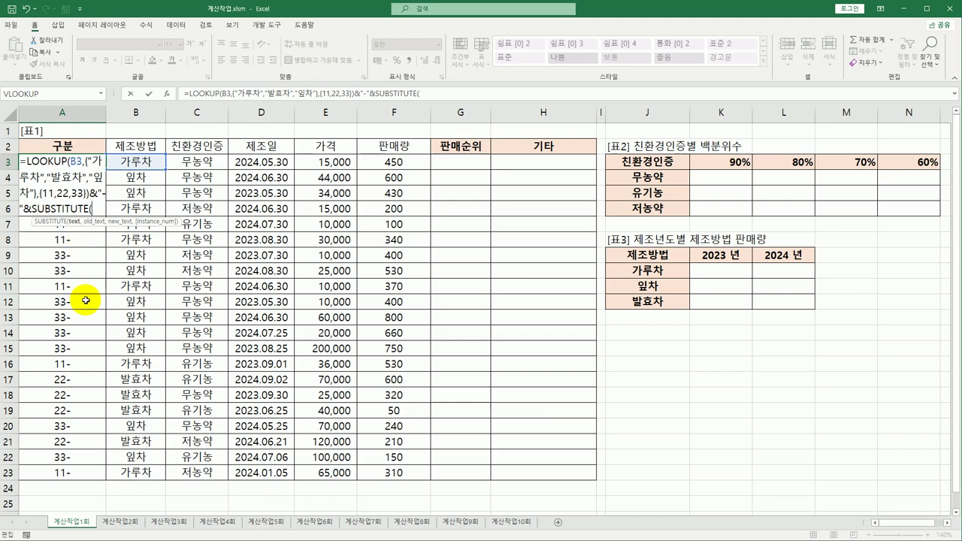
{"action": "left_click", "coordinate": [257, 163]}
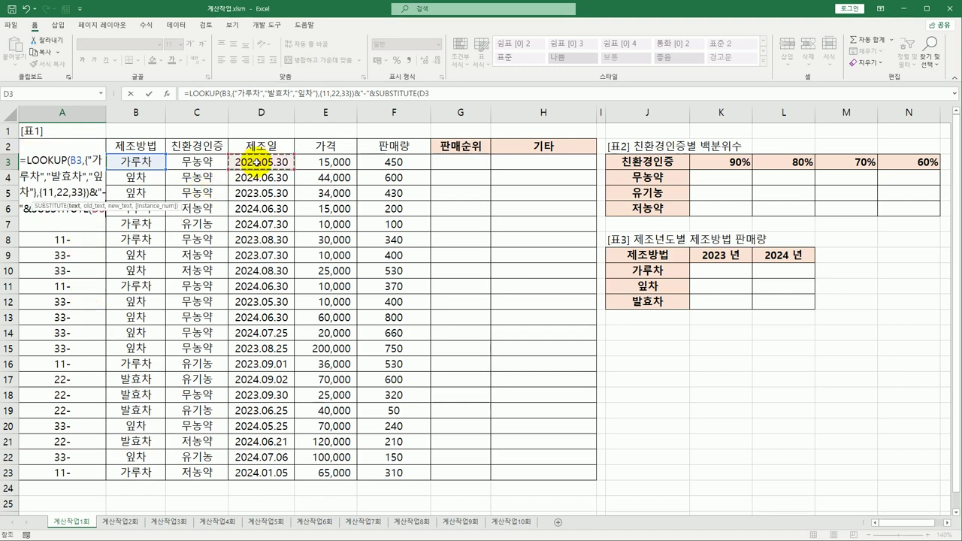
{"action": "type", "text": ","}
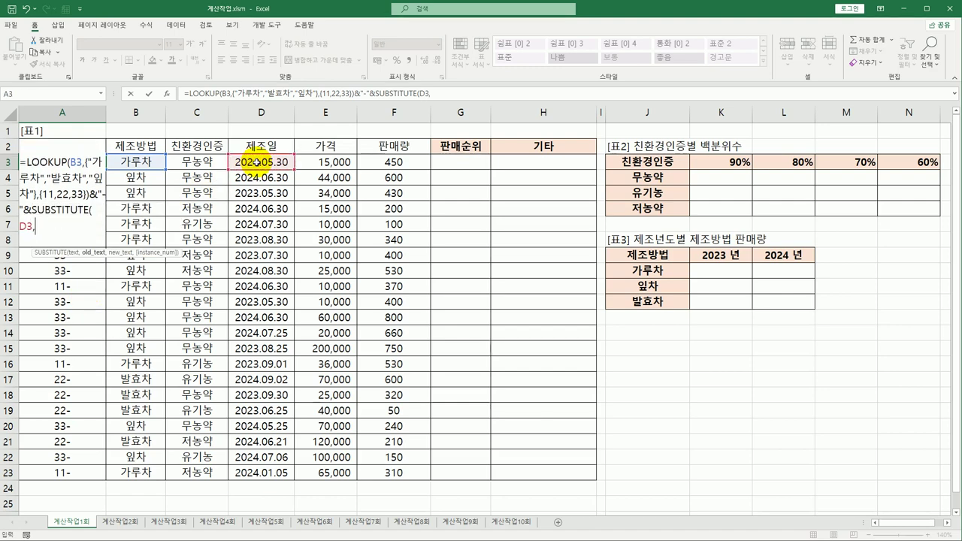
{"action": "type", "text": "\".\",\"\""}
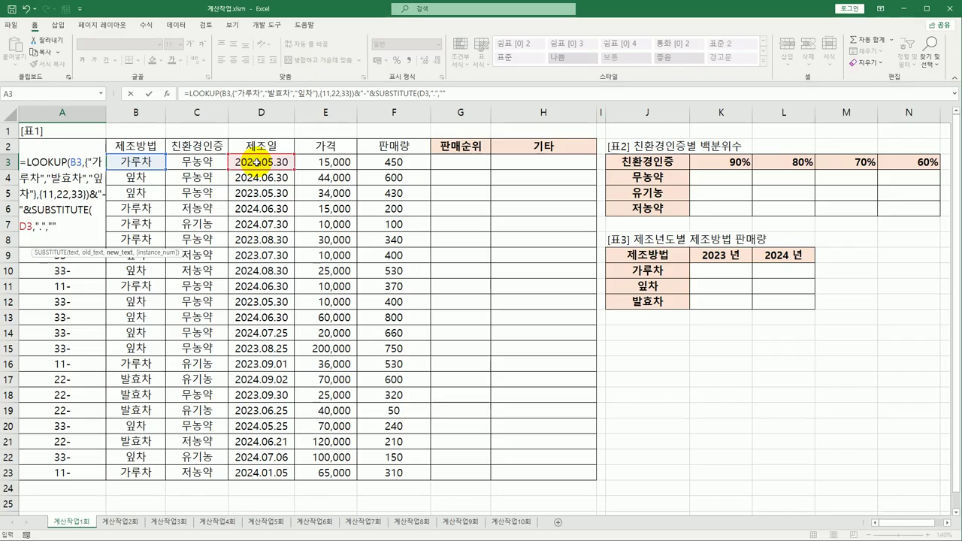
{"action": "type", "text": ")"}
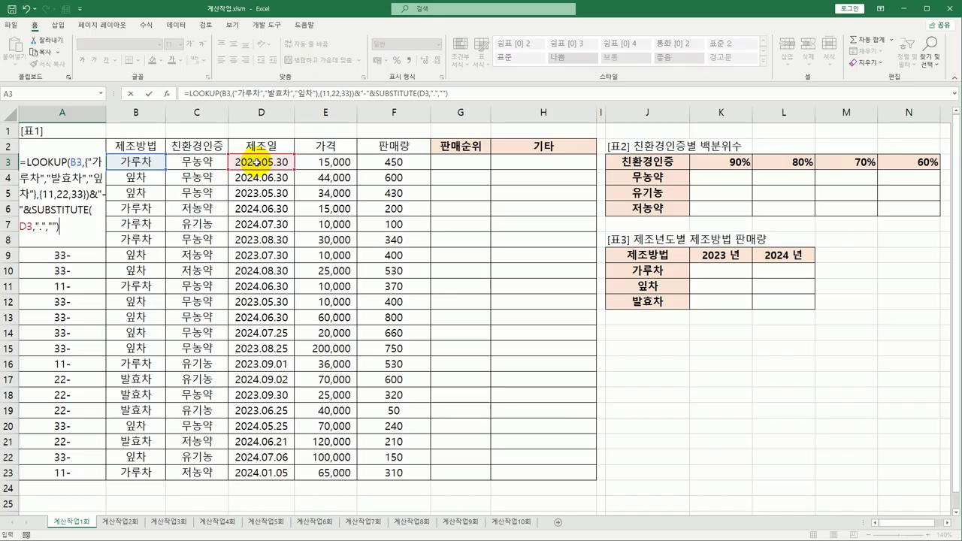
{"action": "type", "text": "&\"-\""}
{"action": "key", "text": "Return"}
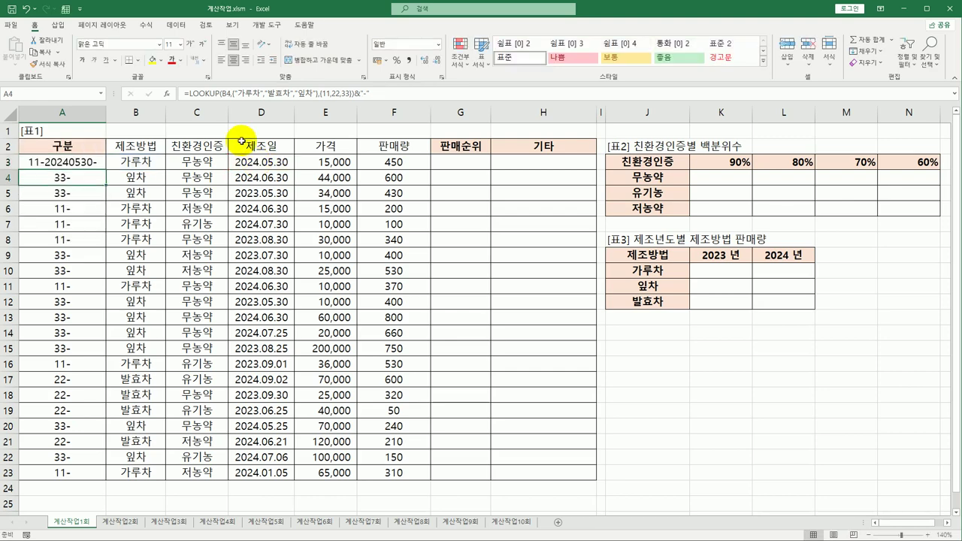
Fill the formula with the SUBSTITUTE part from A3 down to A23
{"action": "left_click", "coordinate": [96, 162]}
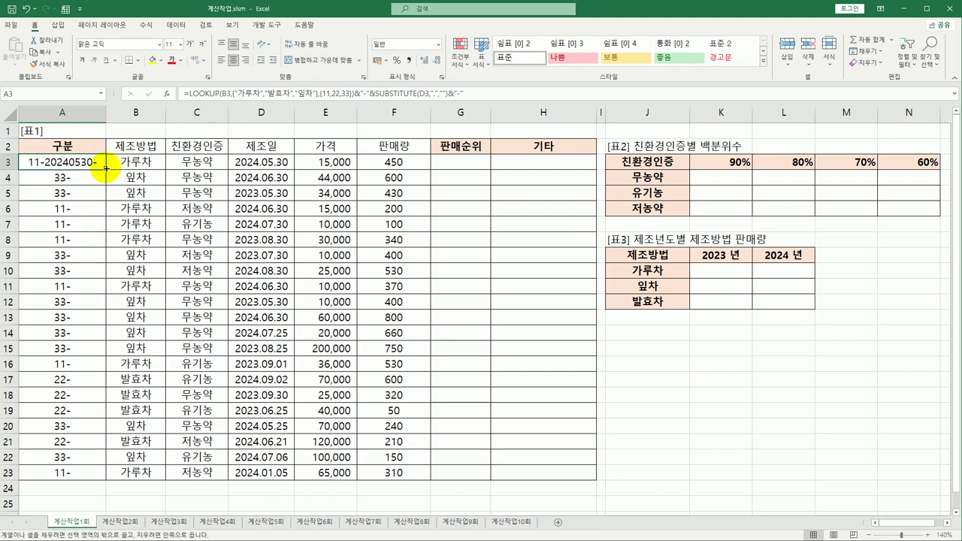
{"action": "double_click", "coordinate": [106, 169]}
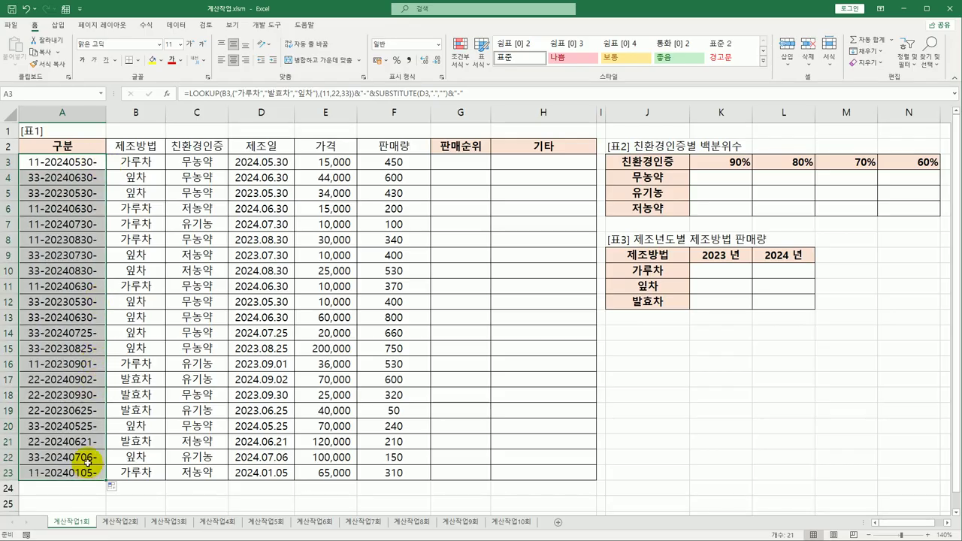
{"action": "left_click", "coordinate": [98, 163]}
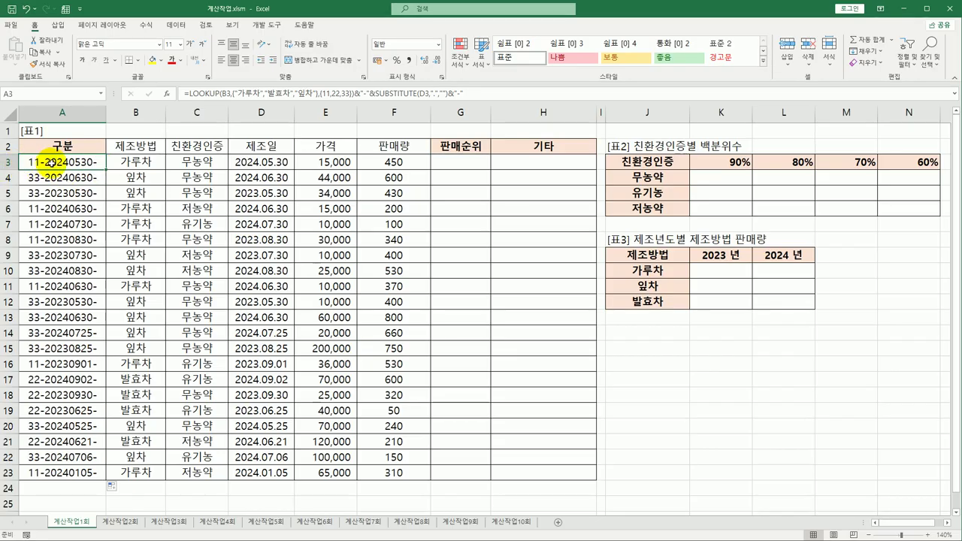
Append &ROW() to the 구분 formula in A3 and fill it down to A23
{"action": "double_click", "coordinate": [99, 160]}
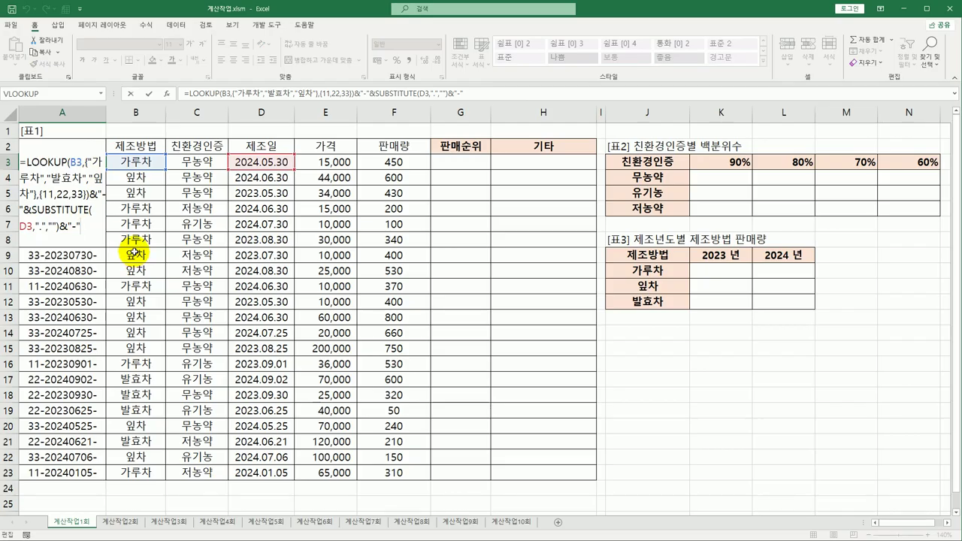
{"action": "type", "text": "&row"}
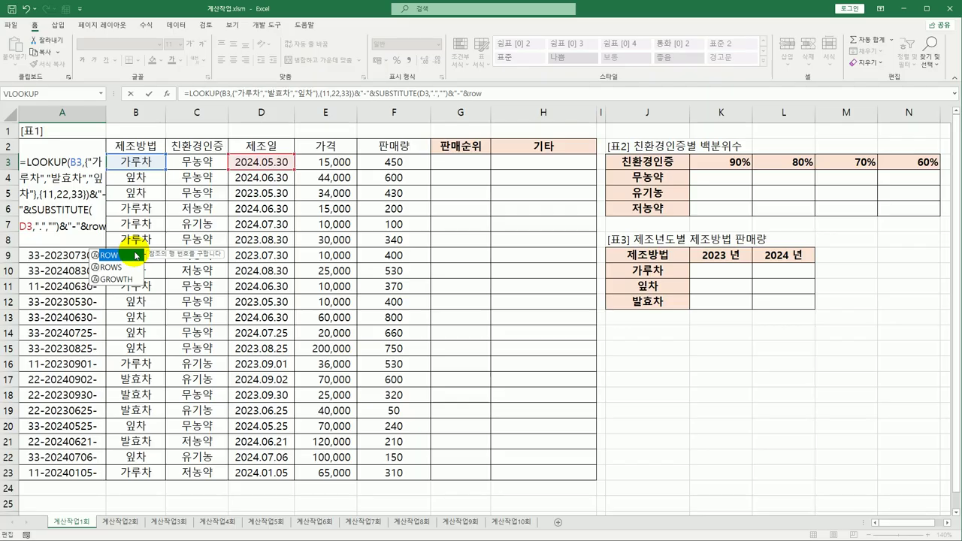
{"action": "double_click", "coordinate": [136, 256]}
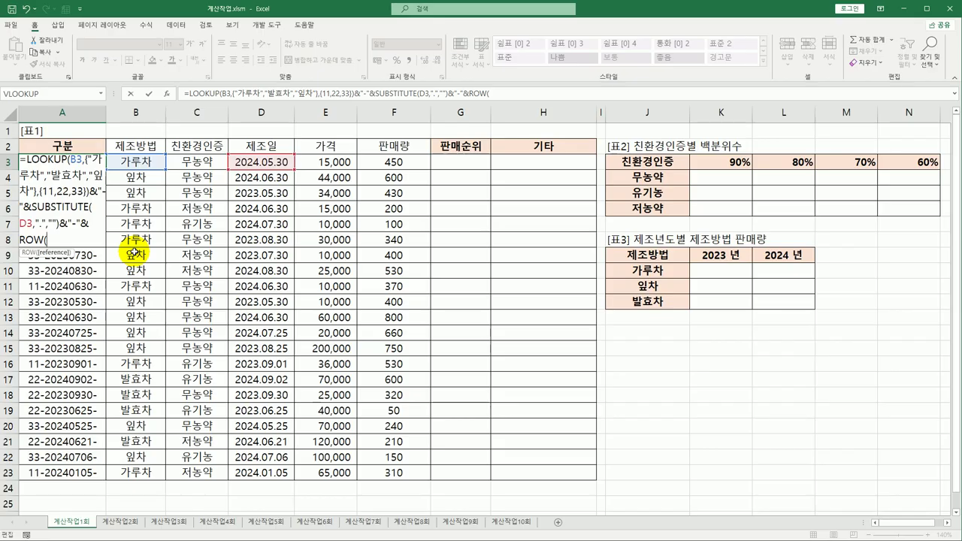
{"action": "type", "text": ")"}
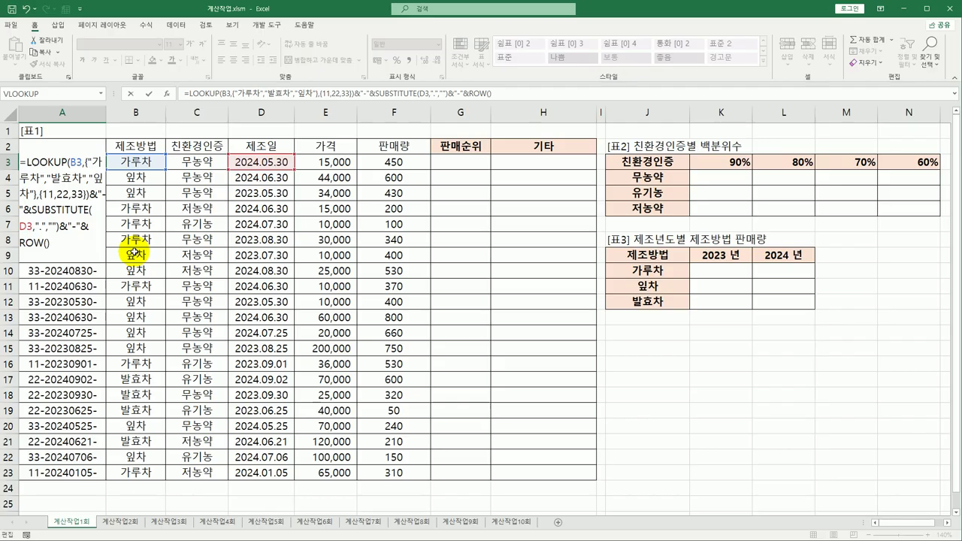
{"action": "key", "text": "Return"}
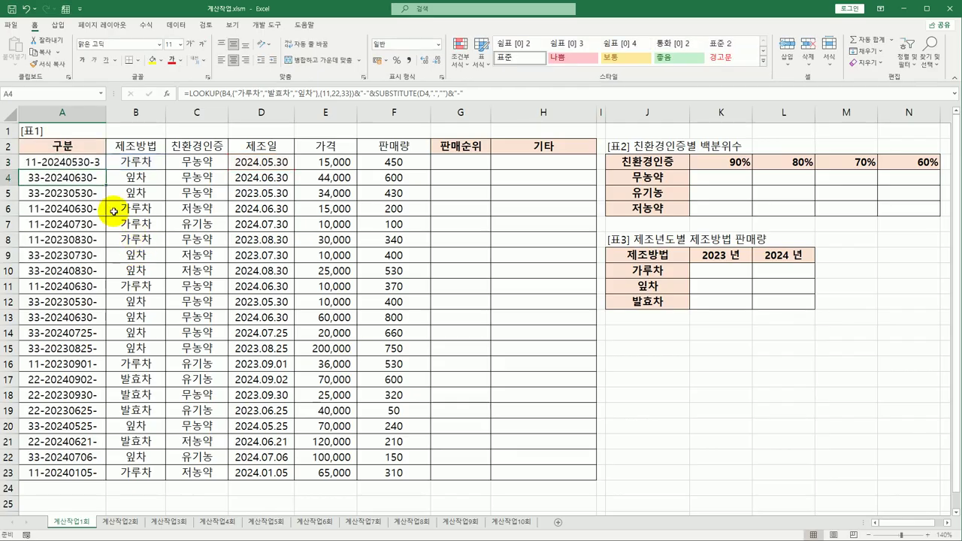
{"action": "left_click", "coordinate": [93, 163]}
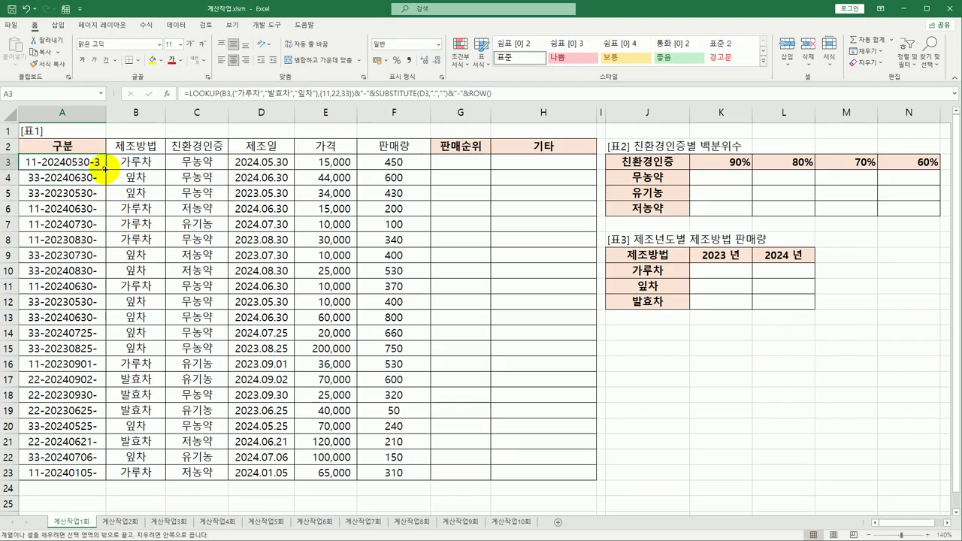
{"action": "double_click", "coordinate": [107, 171]}
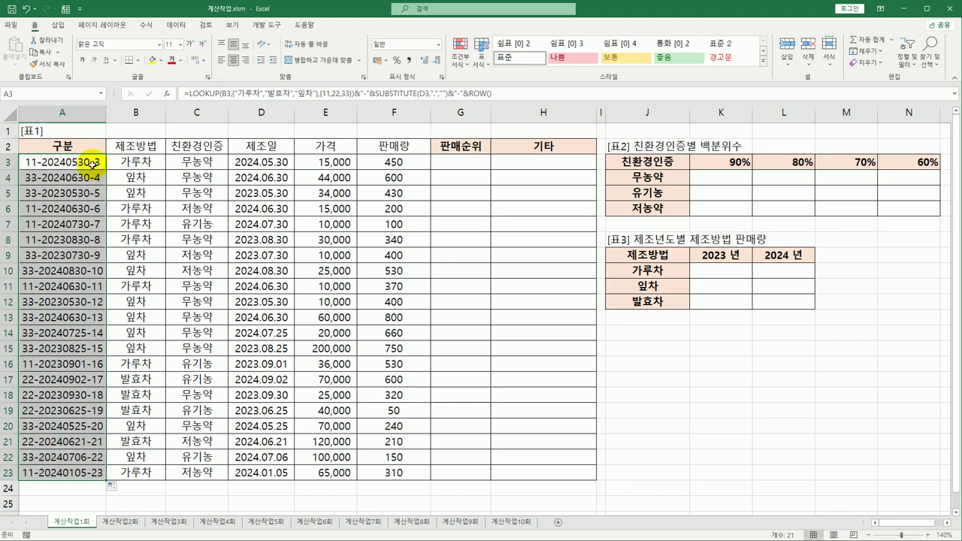
{"action": "left_click", "coordinate": [91, 162]}
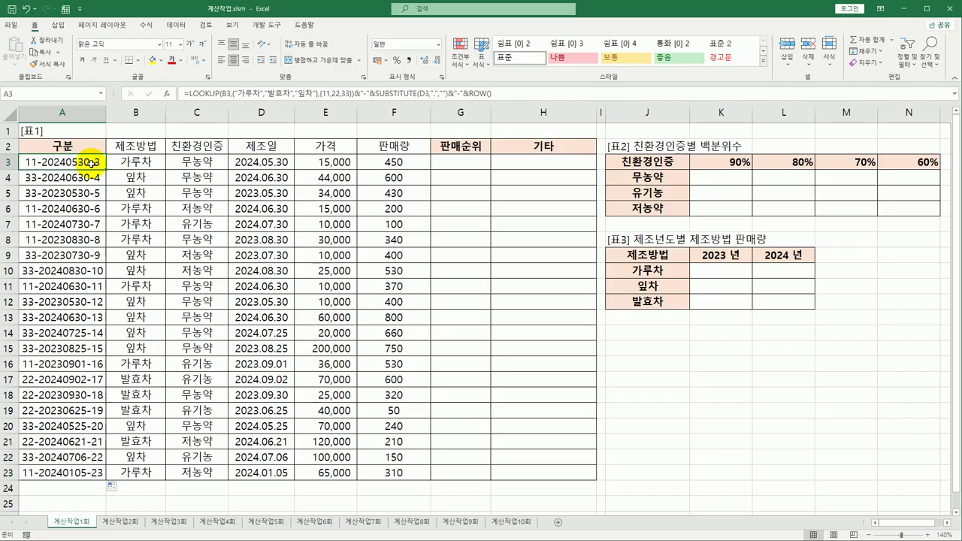
Enter =LARGE($F$3:$F$23,3) in G3 to get the third-largest 판매량
{"action": "left_click", "coordinate": [415, 167]}
{"action": "left_click", "coordinate": [462, 159]}
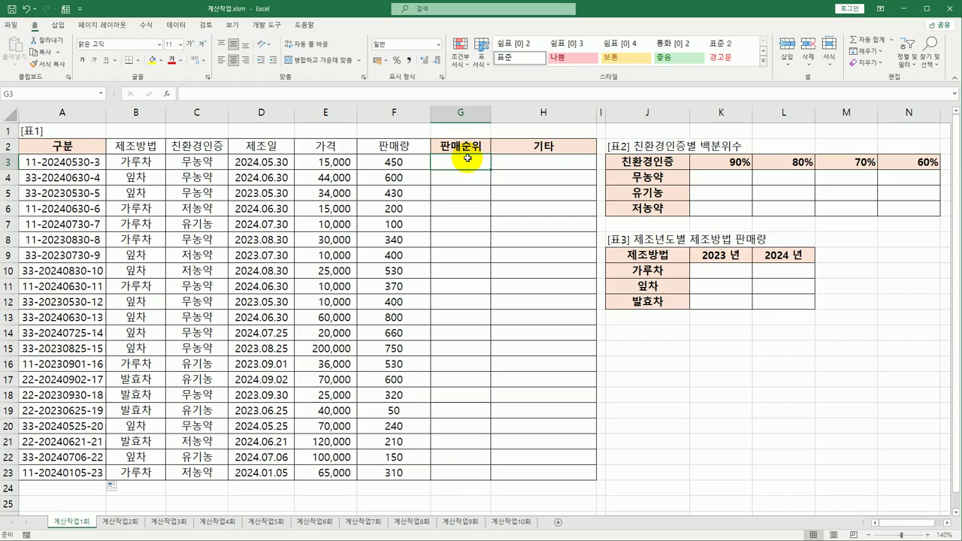
{"action": "type", "text": "="}
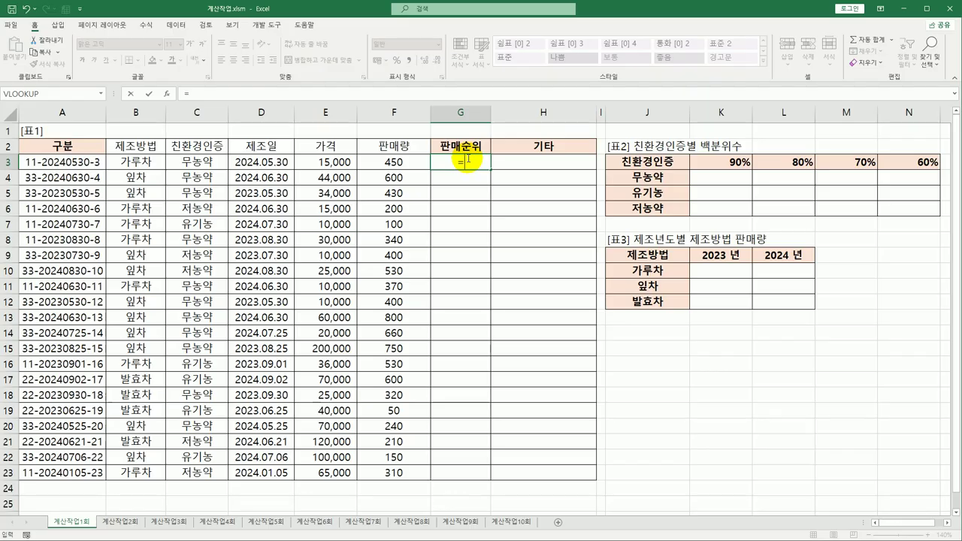
{"action": "type", "text": "l"}
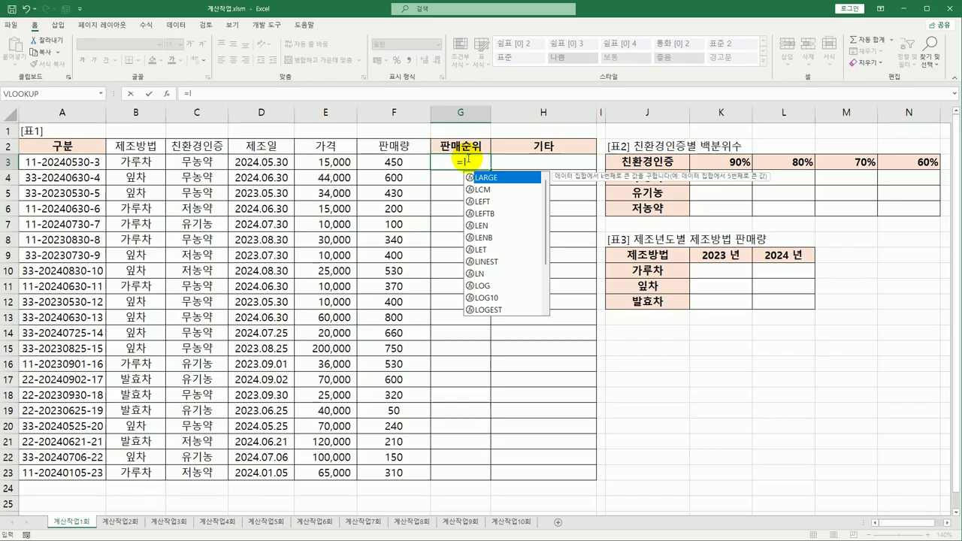
{"action": "double_click", "coordinate": [487, 179]}
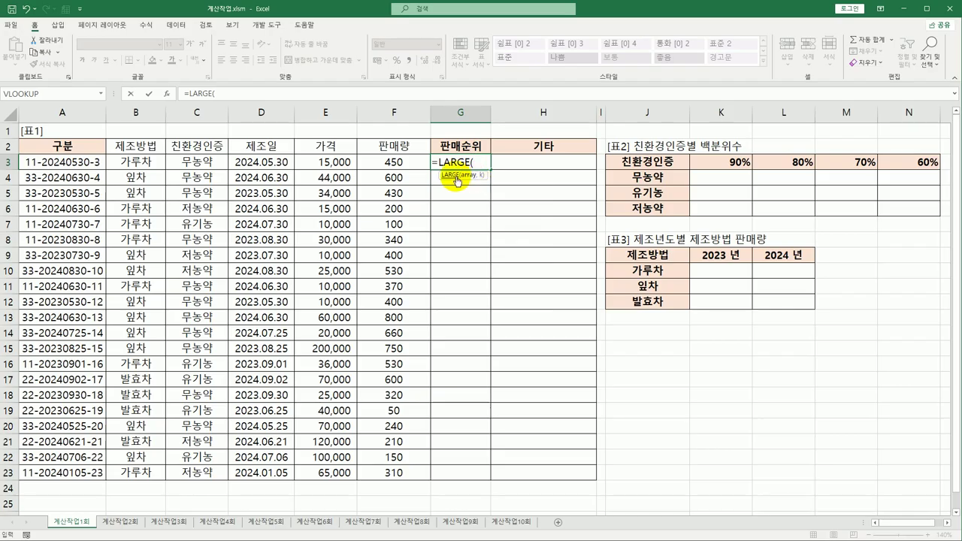
{"action": "left_click_drag", "start_coordinate": [394, 163], "coordinate": [400, 474]}
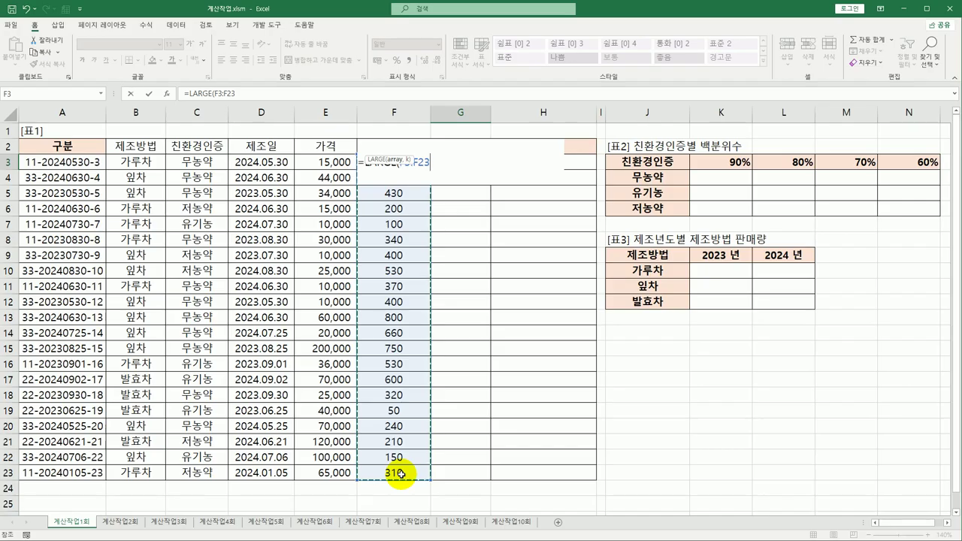
{"action": "key", "text": "F4"}
{"action": "type", "text": ",3"}
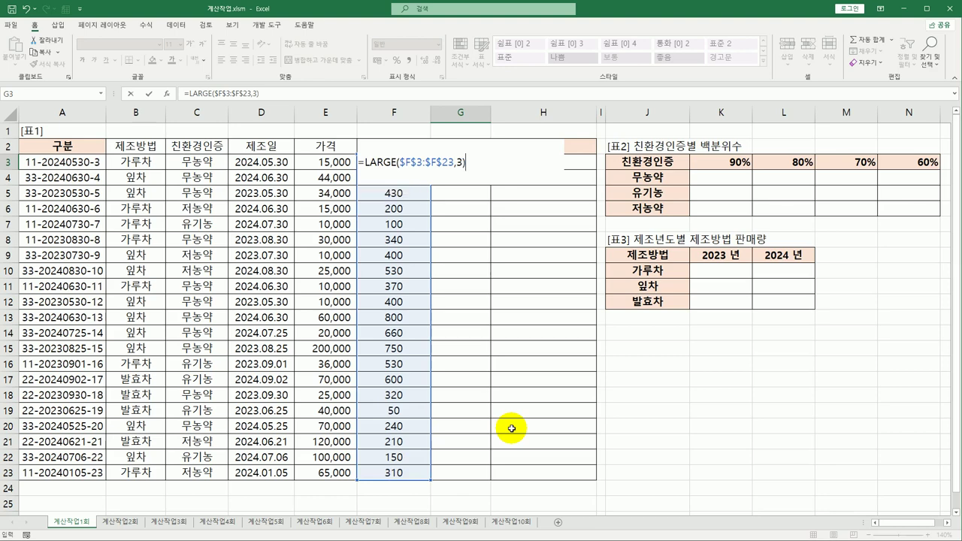
{"action": "key", "text": "Return"}
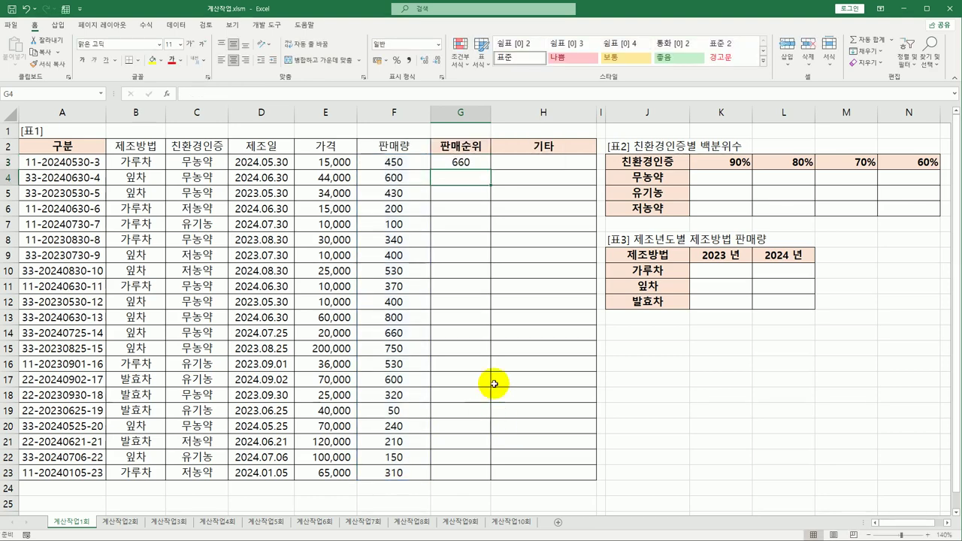
Fill the LARGE formula from G3 down the 판매순위 column to G23
{"action": "left_click", "coordinate": [480, 162]}
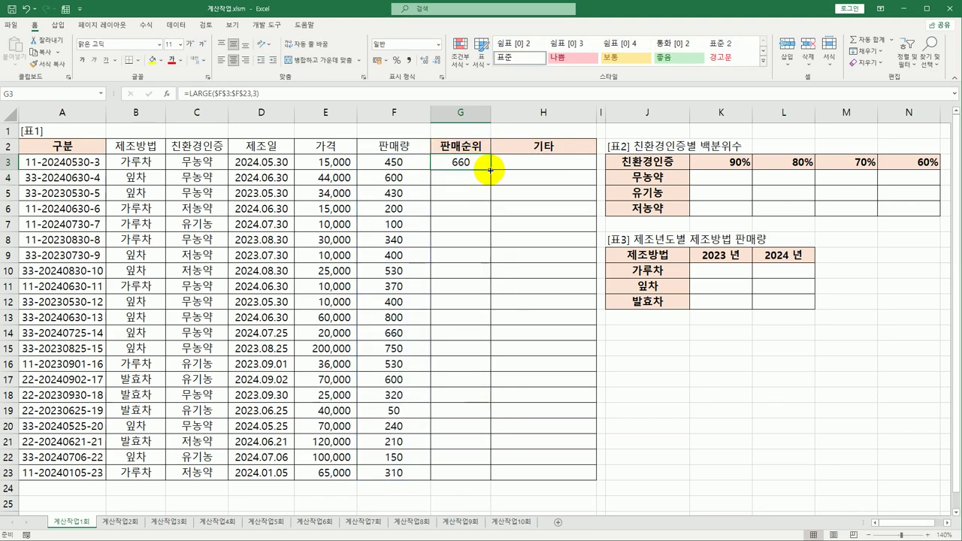
{"action": "double_click", "coordinate": [491, 170]}
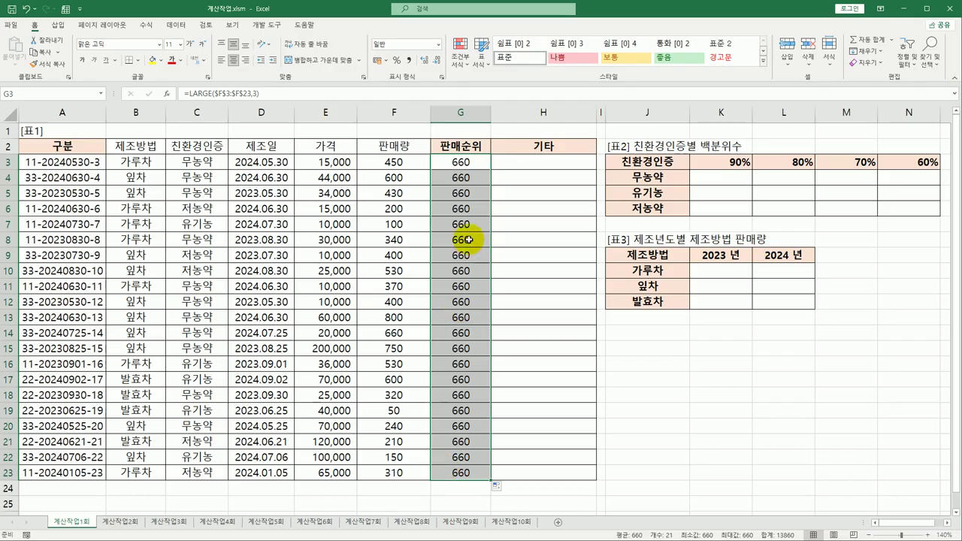
{"action": "left_click", "coordinate": [461, 163]}
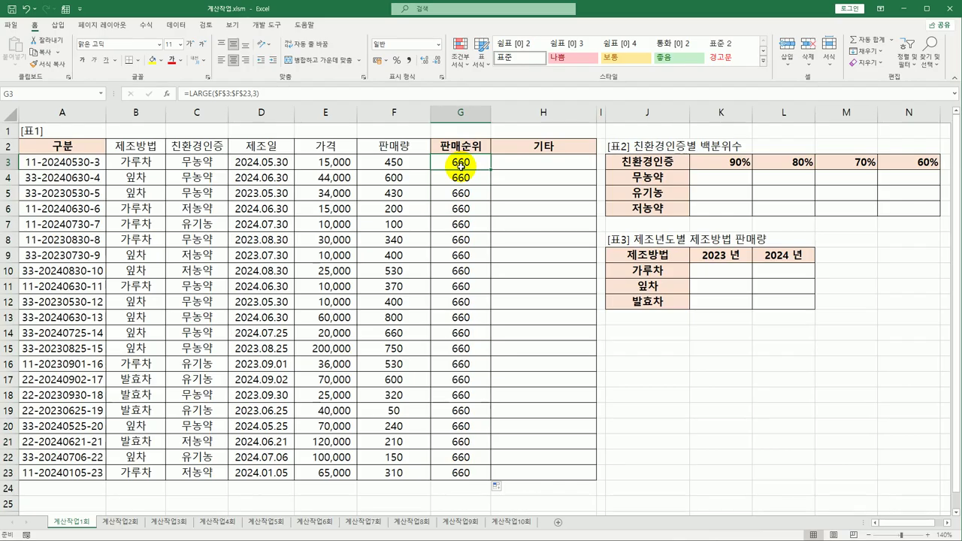
Place the LARGE function in G3 inside an IF with the condition F3>=LARGE($F$3:$F$23,3)
{"action": "double_click", "coordinate": [460, 164]}
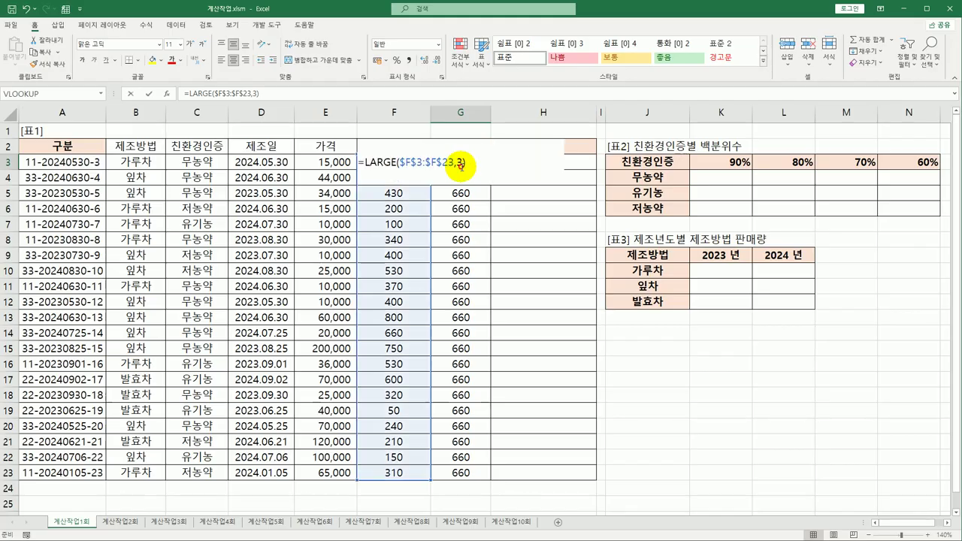
{"action": "left_click", "coordinate": [366, 164]}
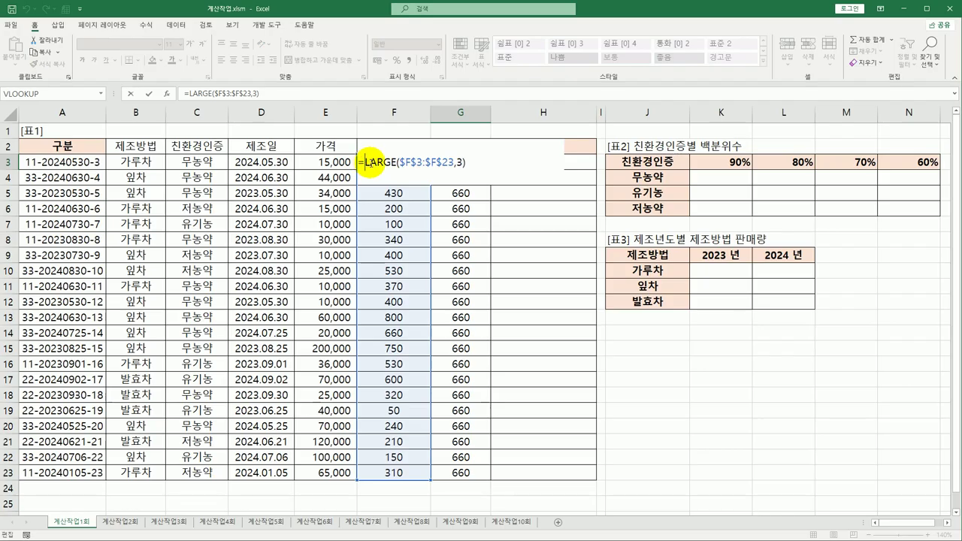
{"action": "type", "text": "IF("}
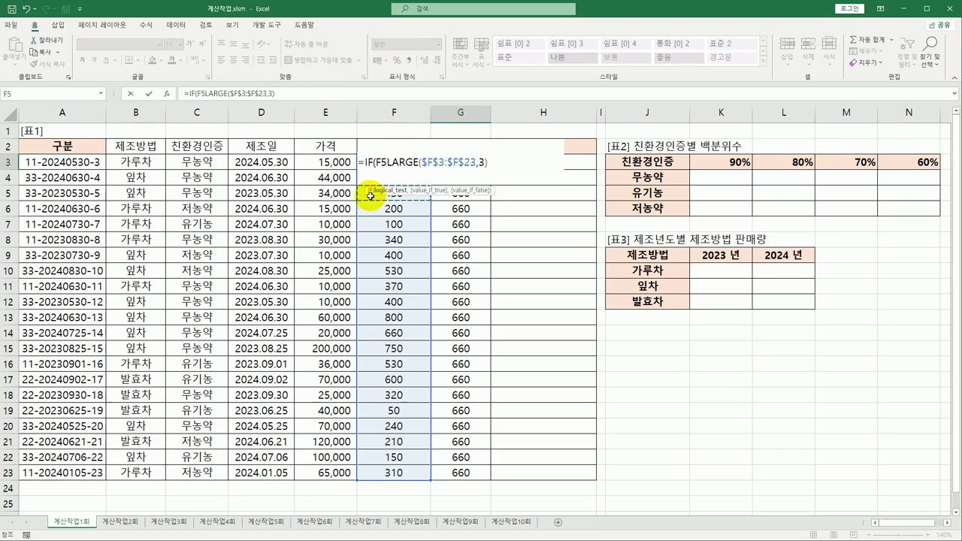
{"action": "left_click", "coordinate": [382, 135]}
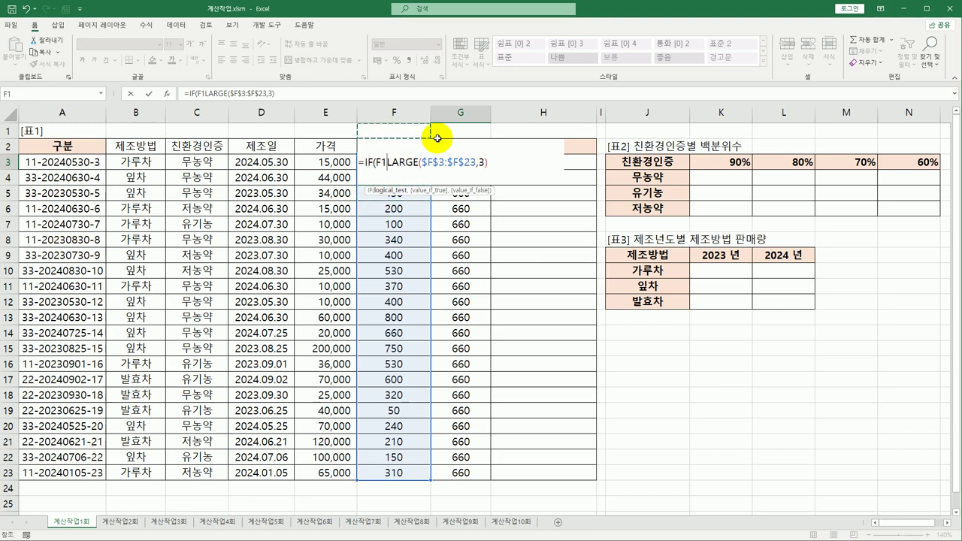
{"action": "key", "text": "Down"}
{"action": "key", "text": "Down"}
{"action": "type", "text": ">="}
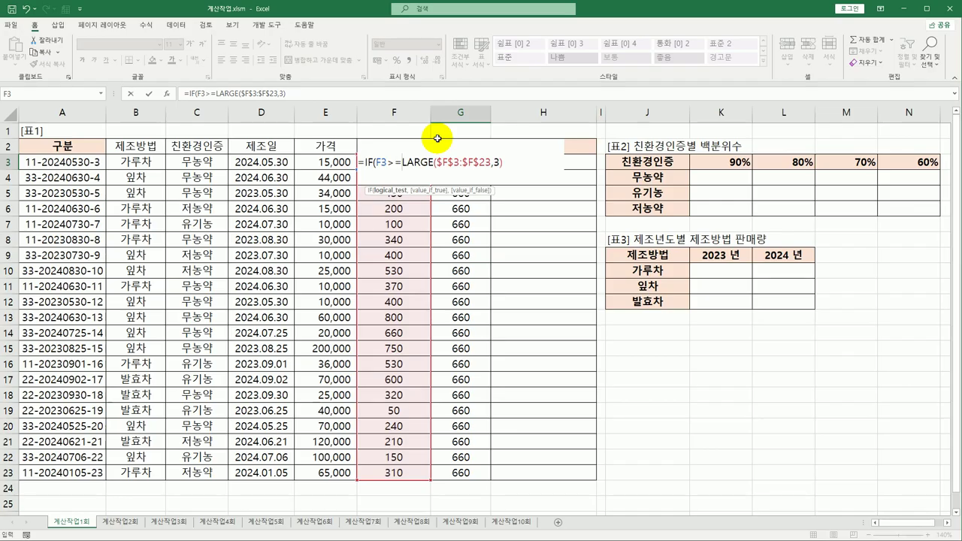
{"action": "left_click", "coordinate": [505, 163]}
{"action": "type", "text": ","}
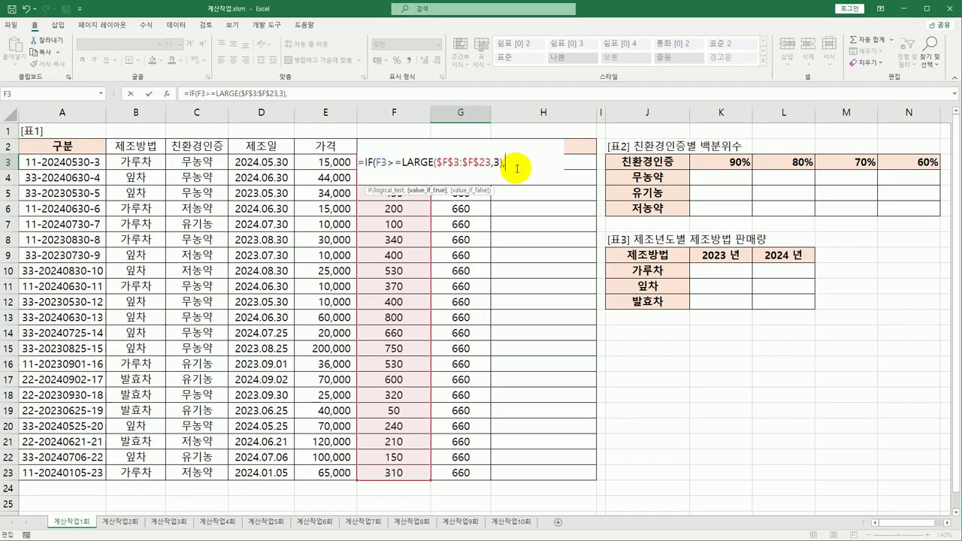
Start the value-if-true argument of the G3 formula with the text "★Top" followed by &
{"action": "type", "text": "\"a"}
{"action": "key", "text": "BackSpace"}
{"action": "key", "text": "Hangul"}
{"action": "type", "text": "ㅁ"}
{"action": "key", "text": "Hangul_Hanja"}
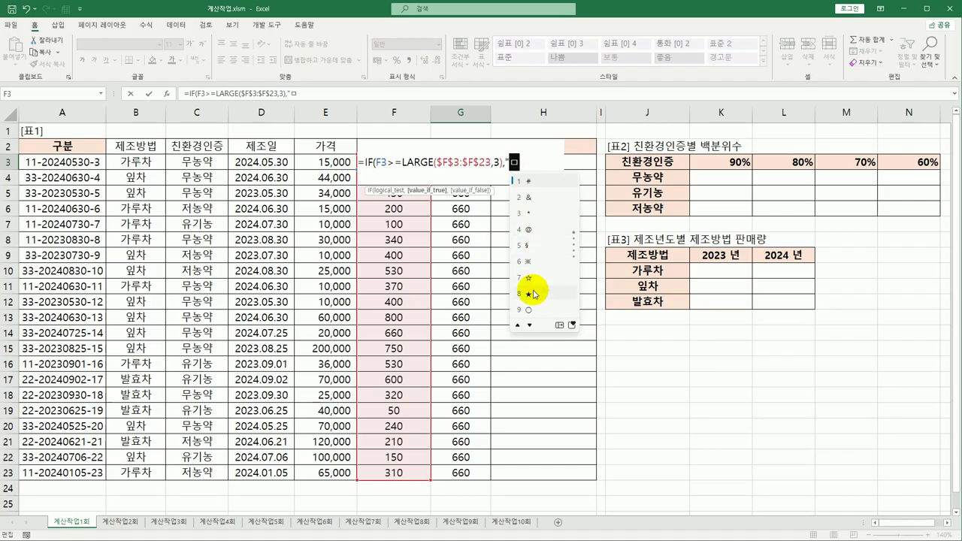
{"action": "left_click", "coordinate": [533, 290]}
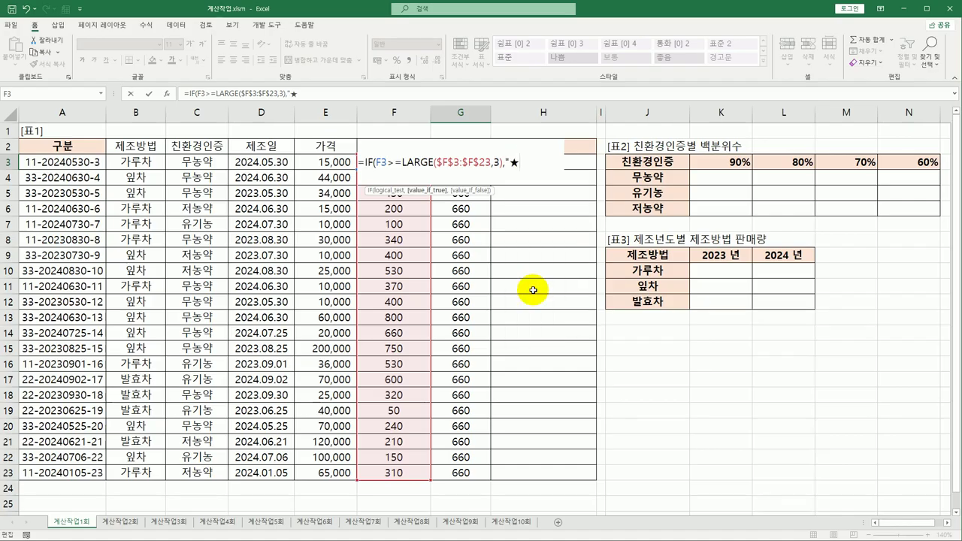
{"action": "type", "text": "Top\"&"}
Append RANK.EQ after "★Top"& in the G3 formula, with F3 as the number to rank
{"action": "type", "text": "rank.eq"}
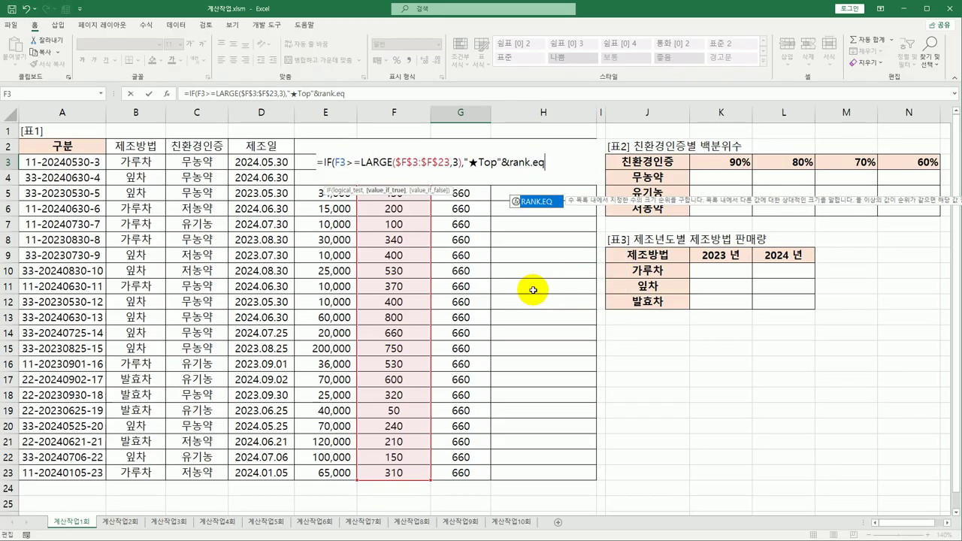
{"action": "key", "text": "Tab"}
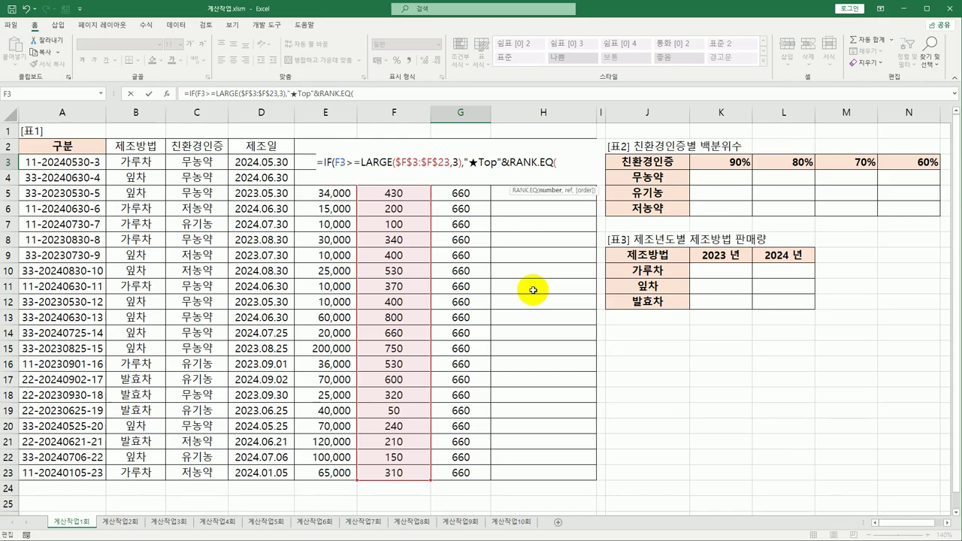
{"action": "left_click", "coordinate": [400, 132]}
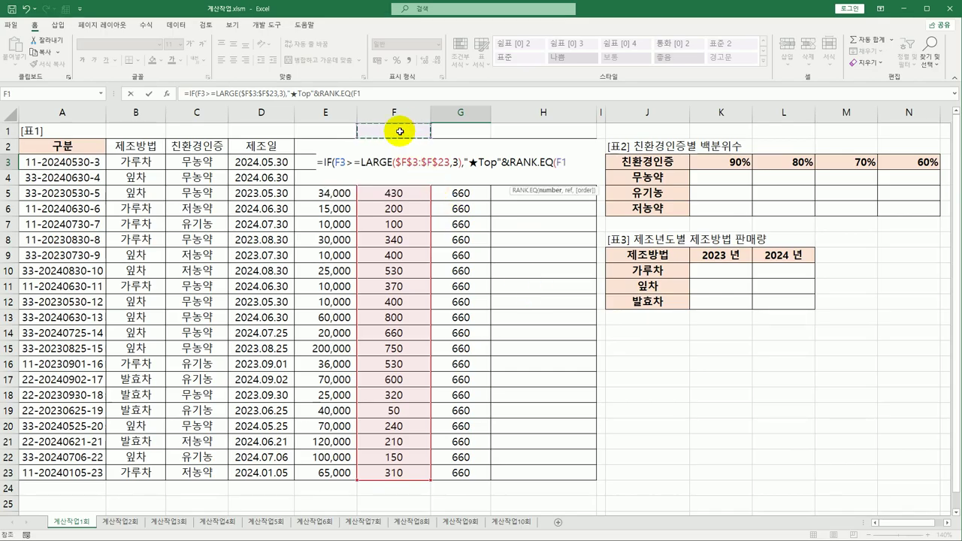
{"action": "key", "text": "Down"}
{"action": "key", "text": "Down"}
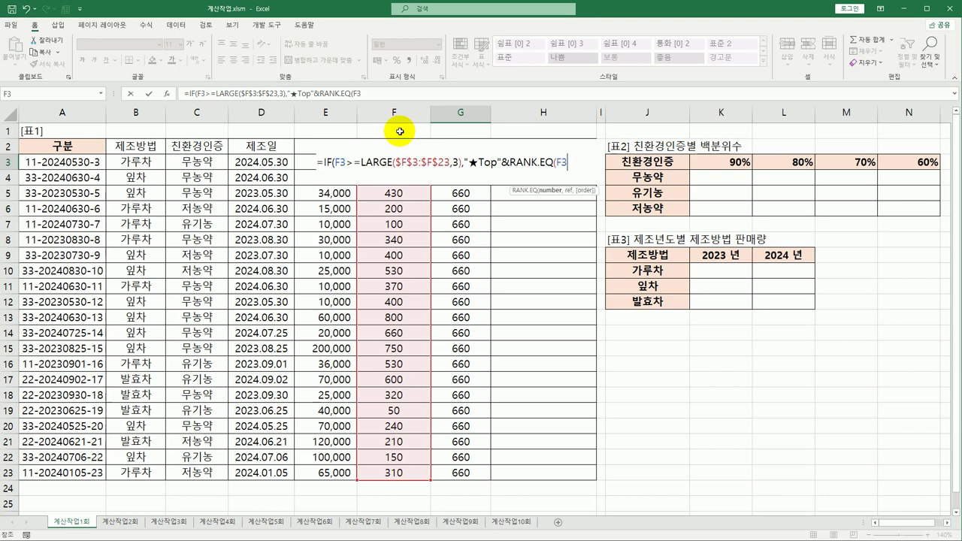
{"action": "type", "text": ","}
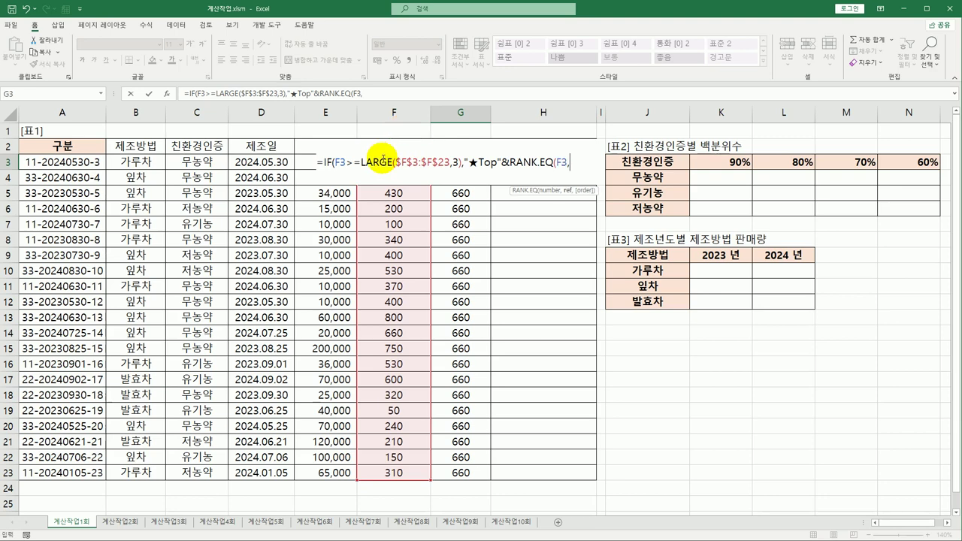
Complete RANK.EQ in G3 with the absolute reference range $F$3:$F$23 and descending order 0
{"action": "left_click", "coordinate": [389, 473]}
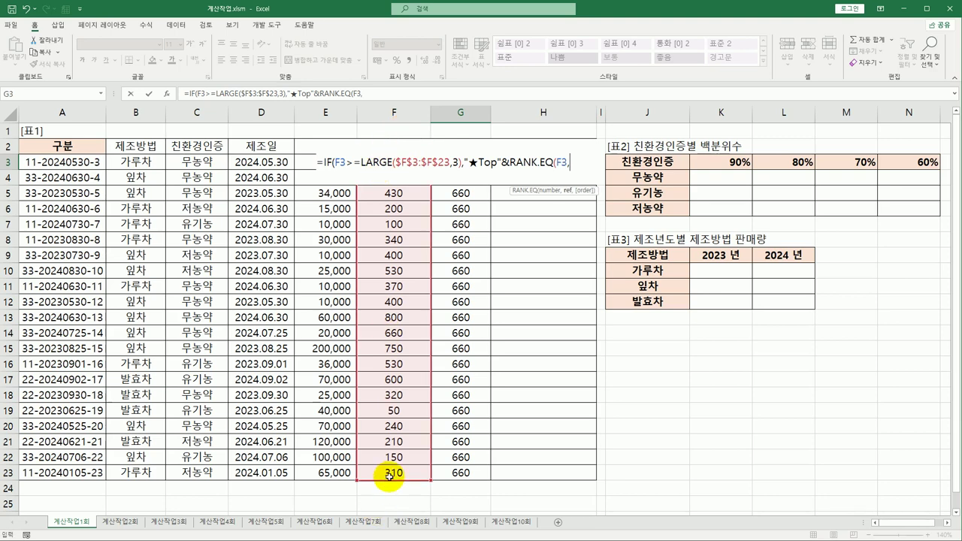
{"action": "left_click_drag", "start_coordinate": [389, 448], "coordinate": [391, 159]}
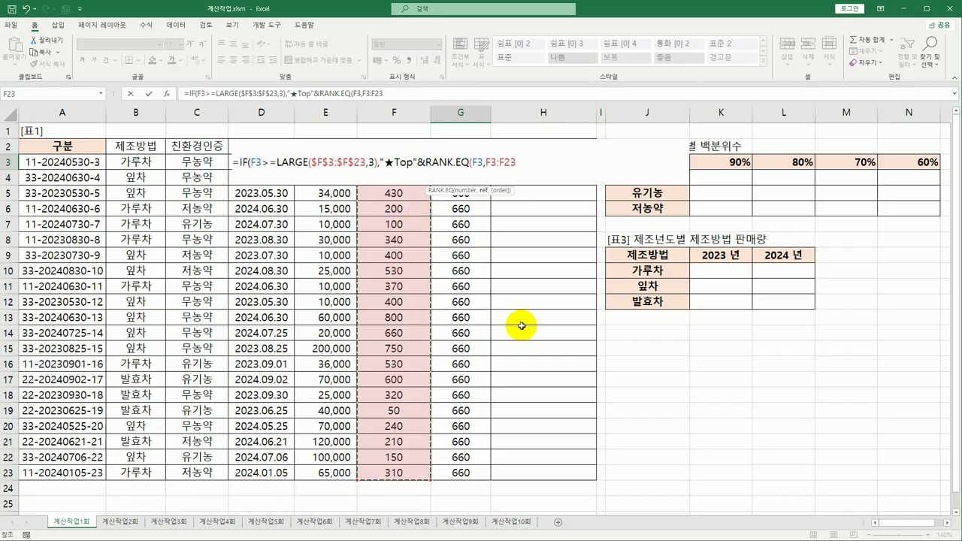
{"action": "key", "text": "F4"}
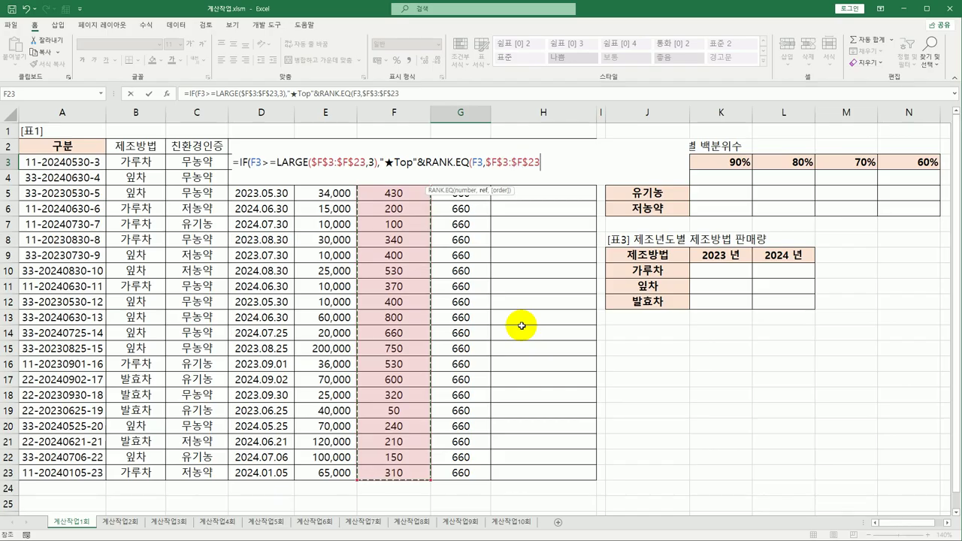
{"action": "type", "text": ","}
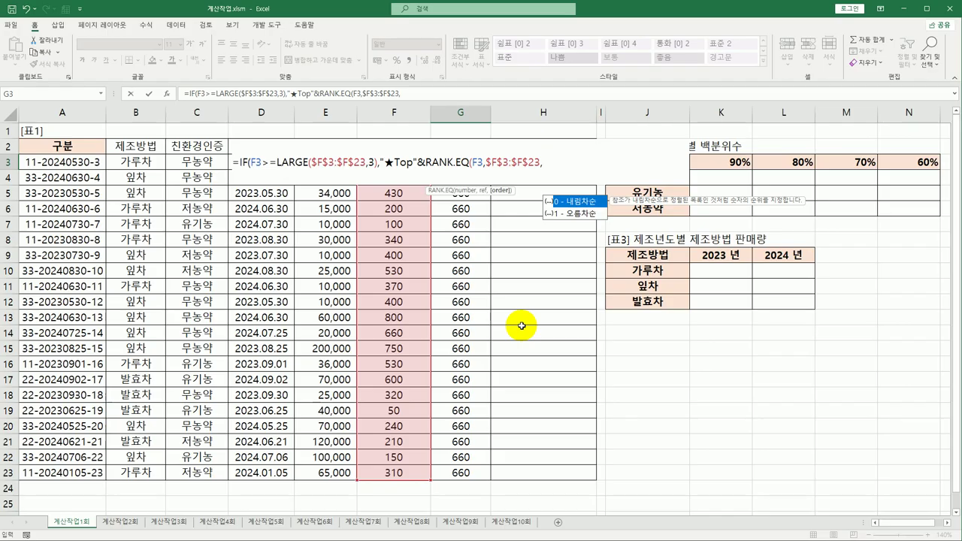
{"action": "double_click", "coordinate": [568, 201]}
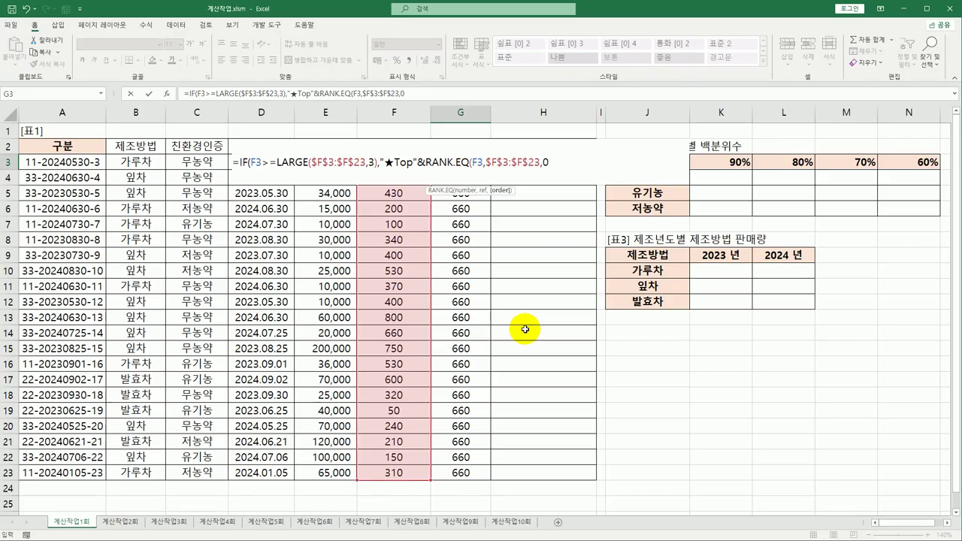
{"action": "type", "text": ")"}
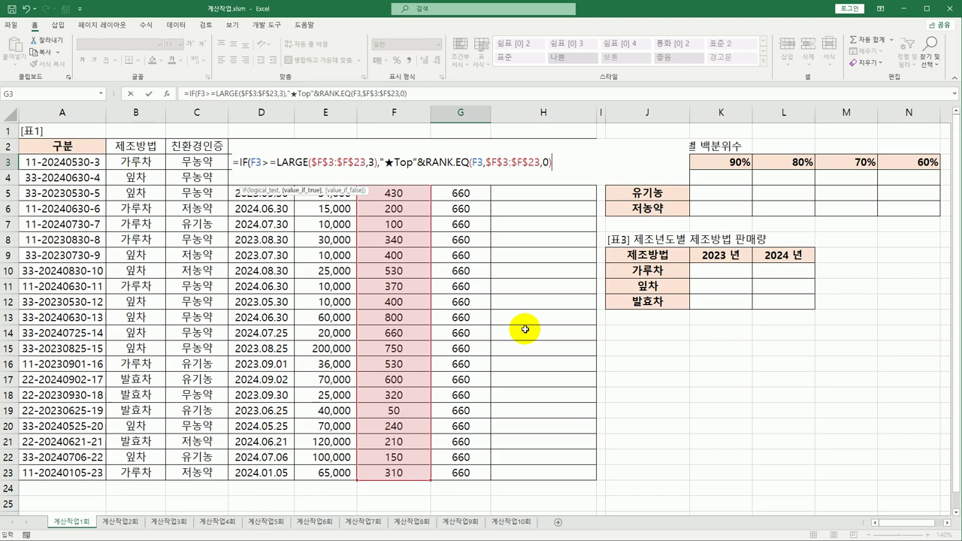
Close the G3 IF formula with "" as the value if false and fill it down to G23
{"action": "type", "text": ",\"\")"}
{"action": "key", "text": "ctrl+Return"}
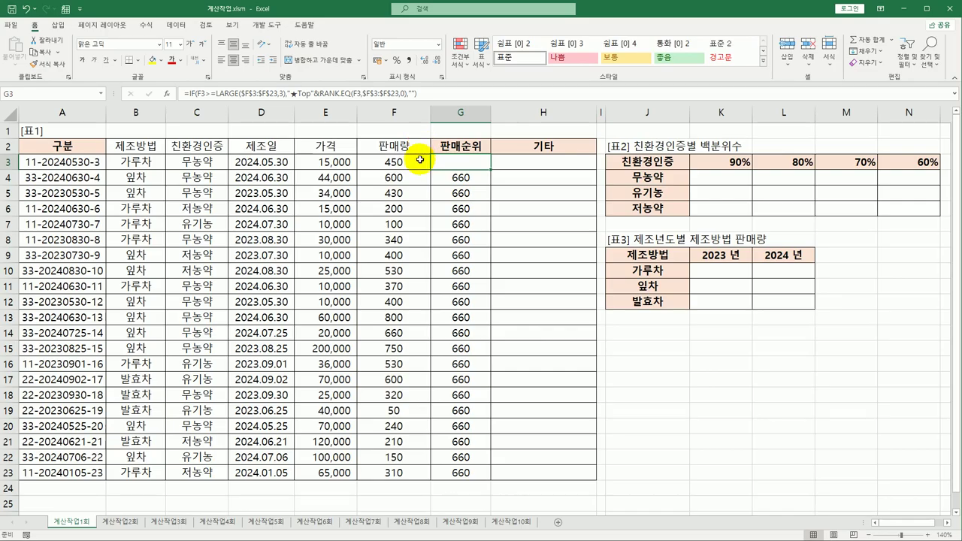
{"action": "double_click", "coordinate": [490, 170]}
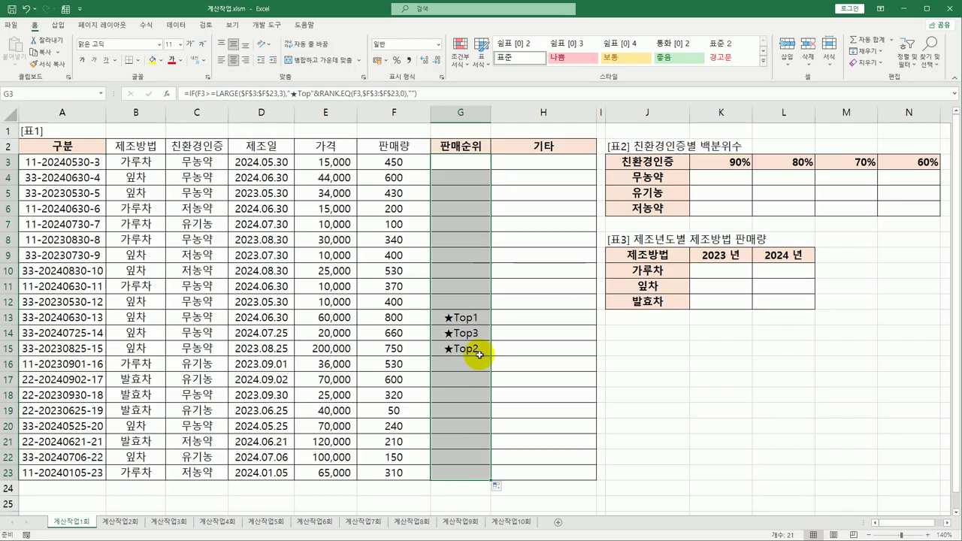
Check the ★Top ranks in G13:G15 against the 판매량 values in F13:F15
{"action": "left_click", "coordinate": [401, 317]}
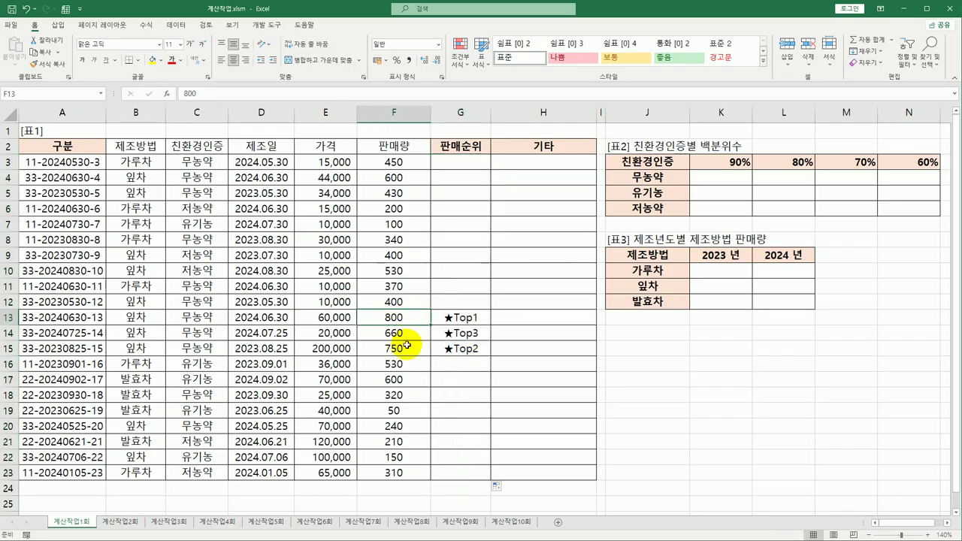
{"action": "key", "text": "Down"}
{"action": "key", "text": "Down"}
{"action": "key", "text": "Up"}
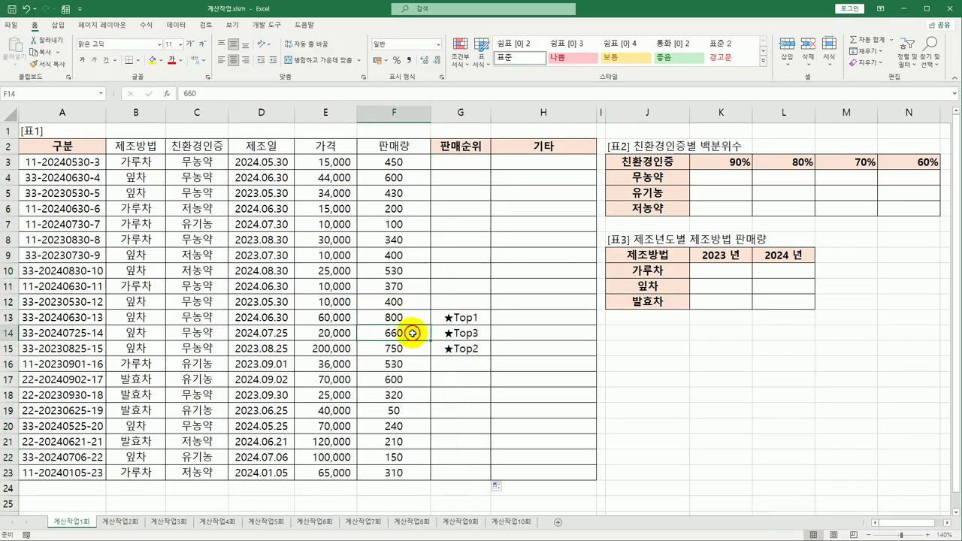
{"action": "left_click", "coordinate": [465, 318]}
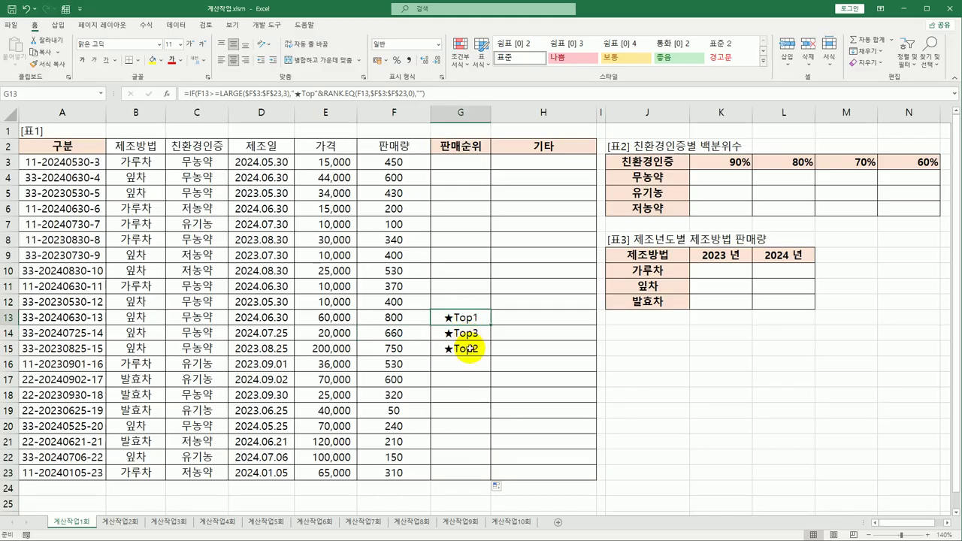
{"action": "left_click", "coordinate": [466, 348]}
{"action": "left_click", "coordinate": [469, 331]}
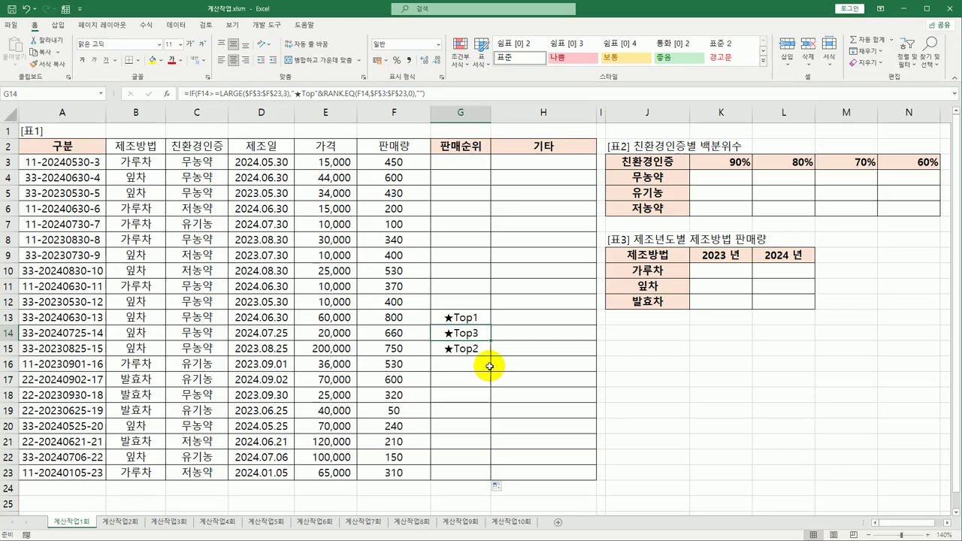
Insert a copy of the IF condition and its ★Top result before the final "" in the G3 formula as a nested IF
{"action": "left_click", "coordinate": [469, 164]}
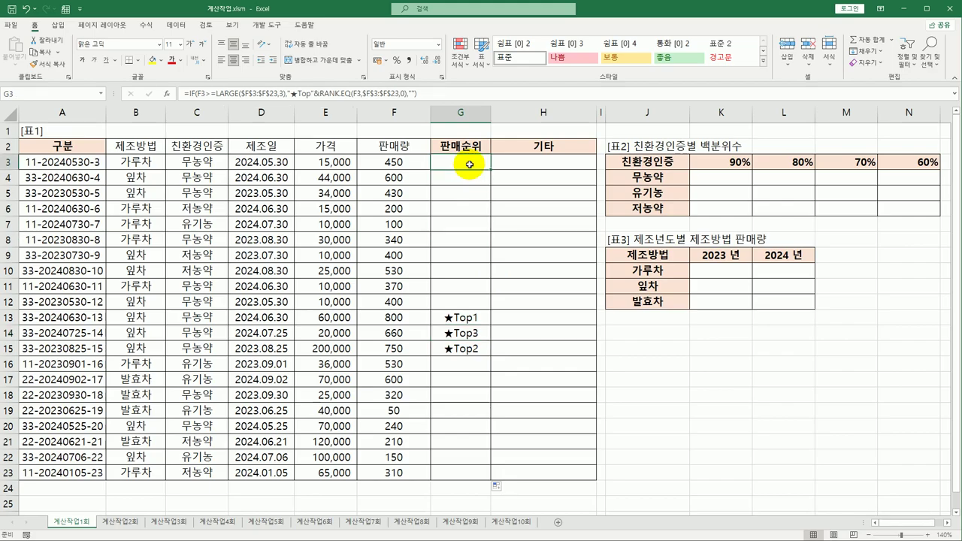
{"action": "double_click", "coordinate": [469, 164]}
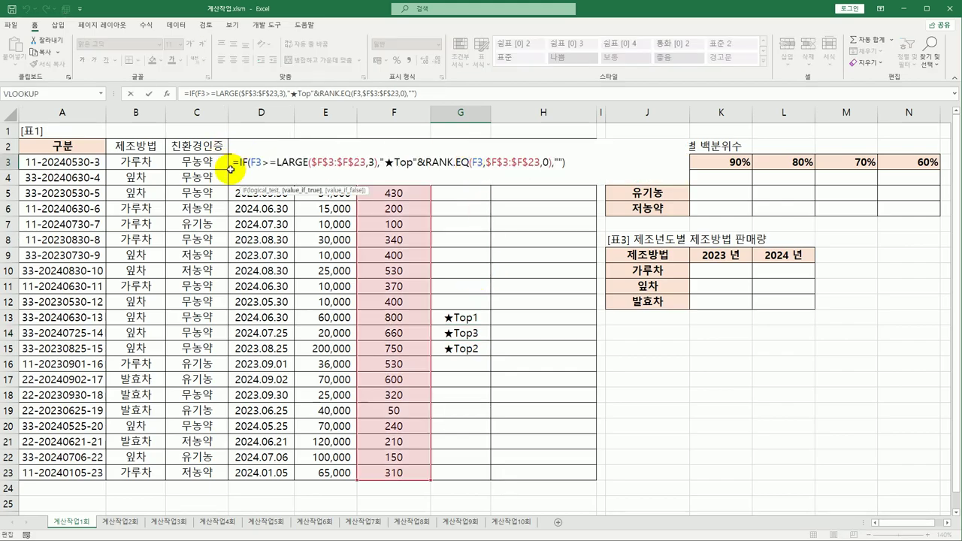
{"action": "left_click_drag", "start_coordinate": [238, 161], "coordinate": [555, 161]}
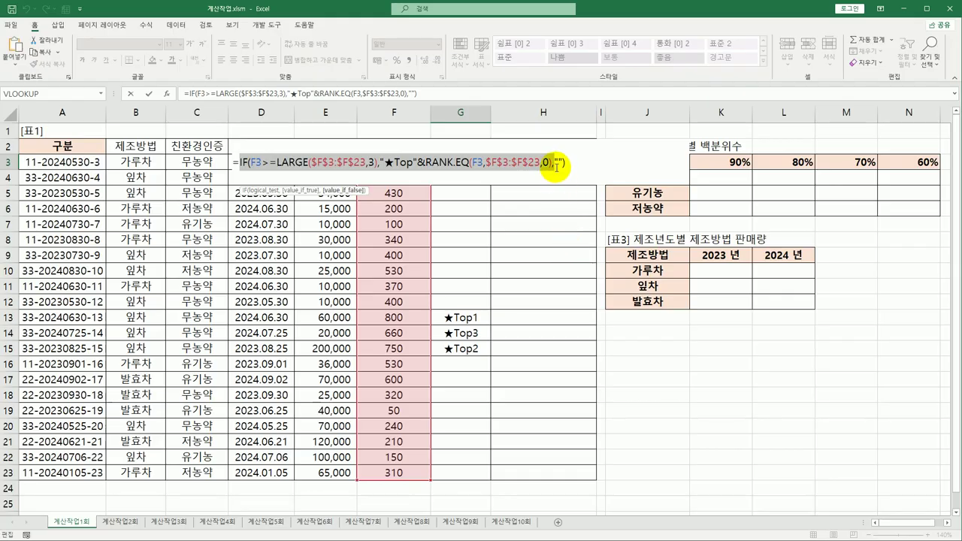
{"action": "left_click", "coordinate": [554, 164]}
{"action": "key", "text": "ctrl+v"}
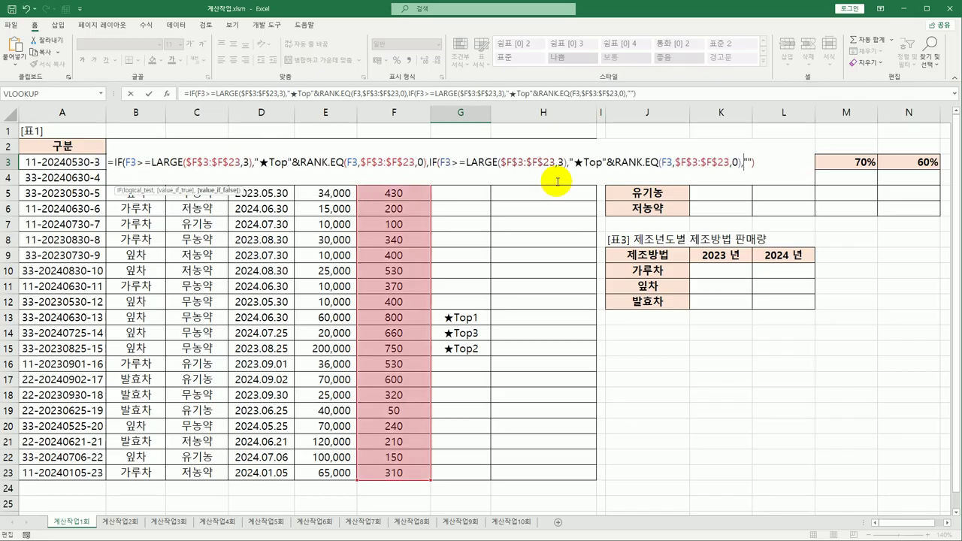
Change the nested IF's condition in G3 to F3<=SMALL($F$3:$F$23,3)
{"action": "left_click", "coordinate": [460, 162]}
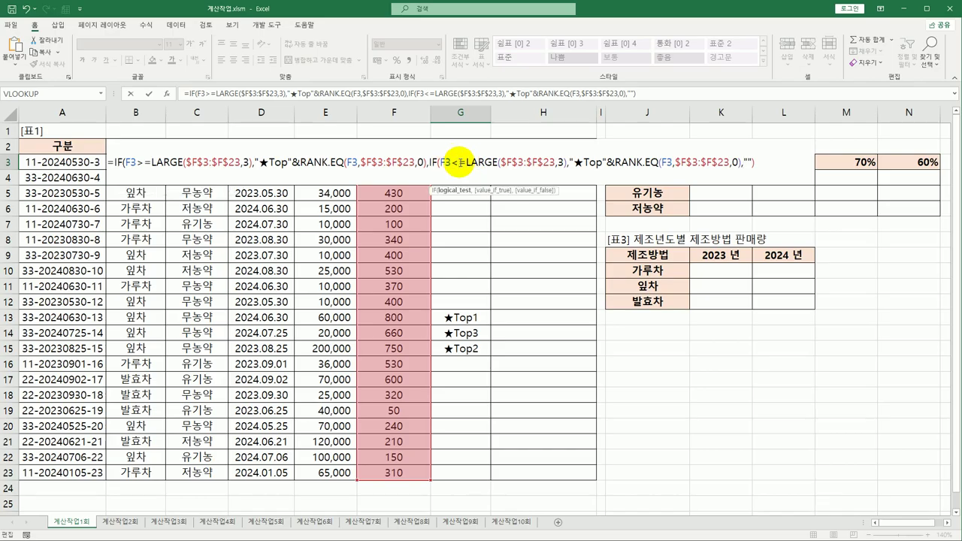
{"action": "key", "text": "BackSpace"}
{"action": "type", "text": "<"}
{"action": "left_click_drag", "start_coordinate": [466, 163], "coordinate": [497, 167]}
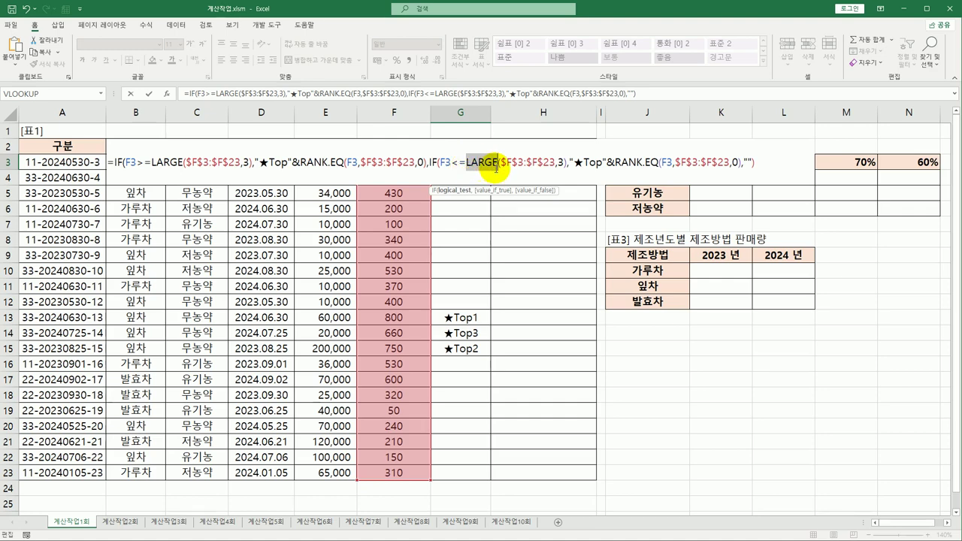
{"action": "type", "text": "small"}
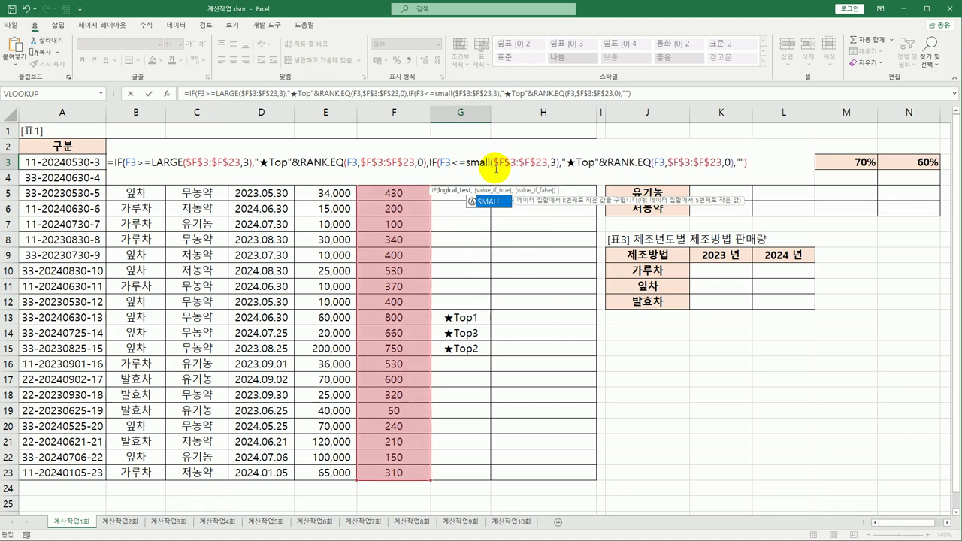
{"action": "key", "text": "Tab"}
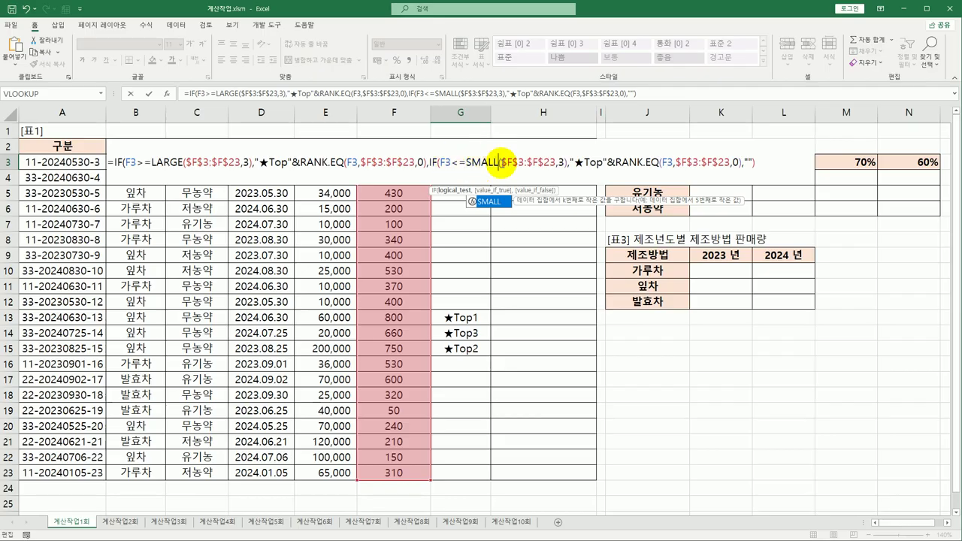
Replace the text "★Top" in the nested IF of G3 with "☆Low"
{"action": "left_click_drag", "start_coordinate": [574, 163], "coordinate": [585, 163]}
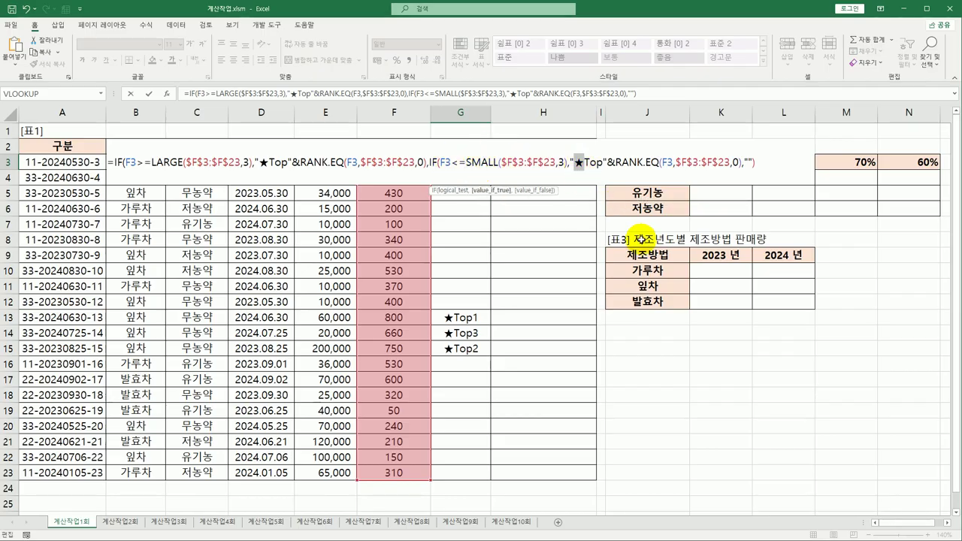
{"action": "type", "text": "a"}
{"action": "key", "text": "BackSpace"}
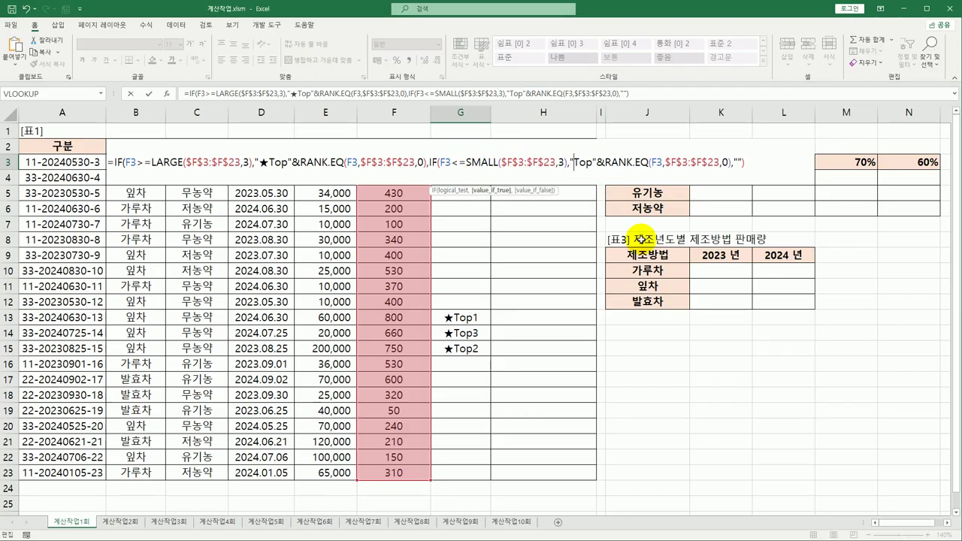
{"action": "type", "text": "ㅁ"}
{"action": "key", "text": "Hangul_Hanja"}
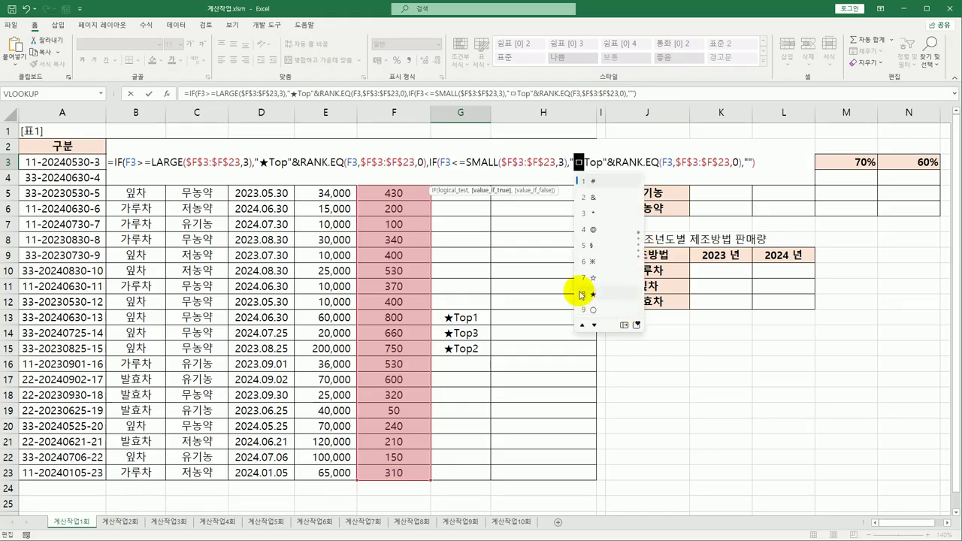
{"action": "left_click", "coordinate": [593, 278]}
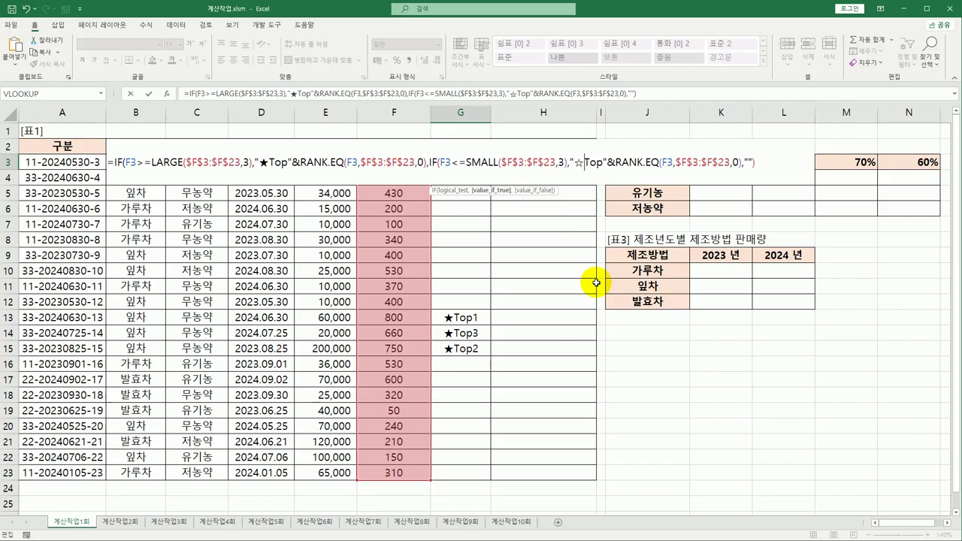
{"action": "type", "text": "Lo"}
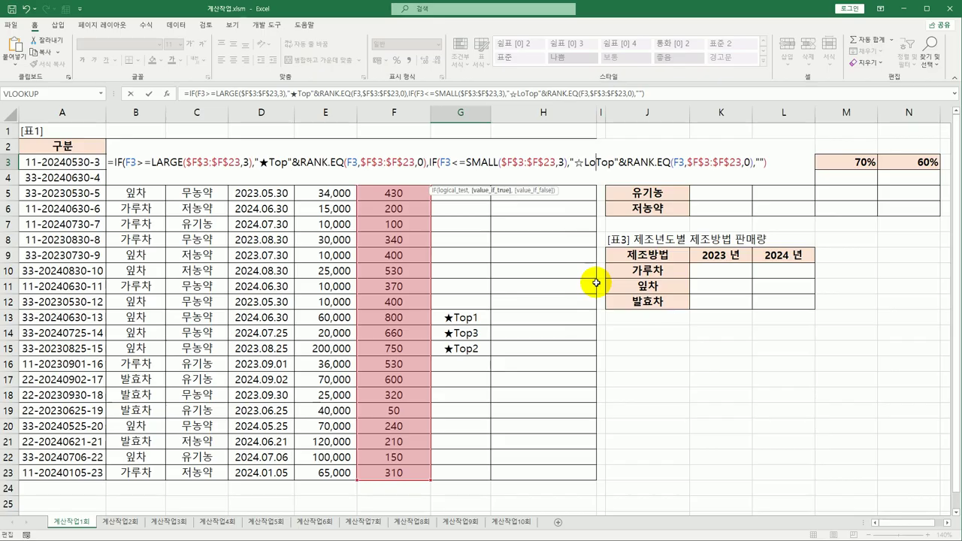
{"action": "type", "text": "w"}
{"action": "key", "text": "Delete"}
{"action": "key", "text": "Delete"}
{"action": "key", "text": "Delete"}
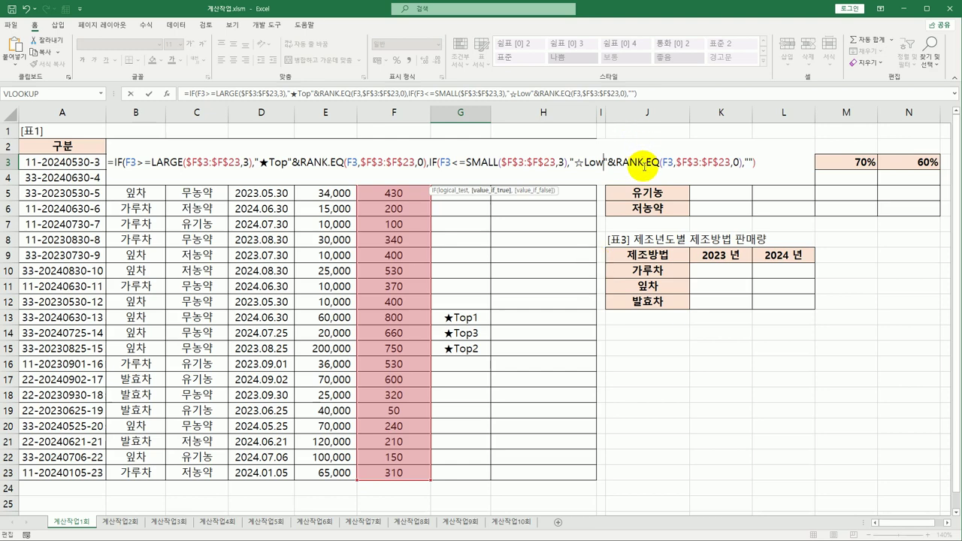
Set the order argument of the nested IF's RANK.EQ in G3 to 1 (오름차순)
{"action": "left_click", "coordinate": [740, 164]}
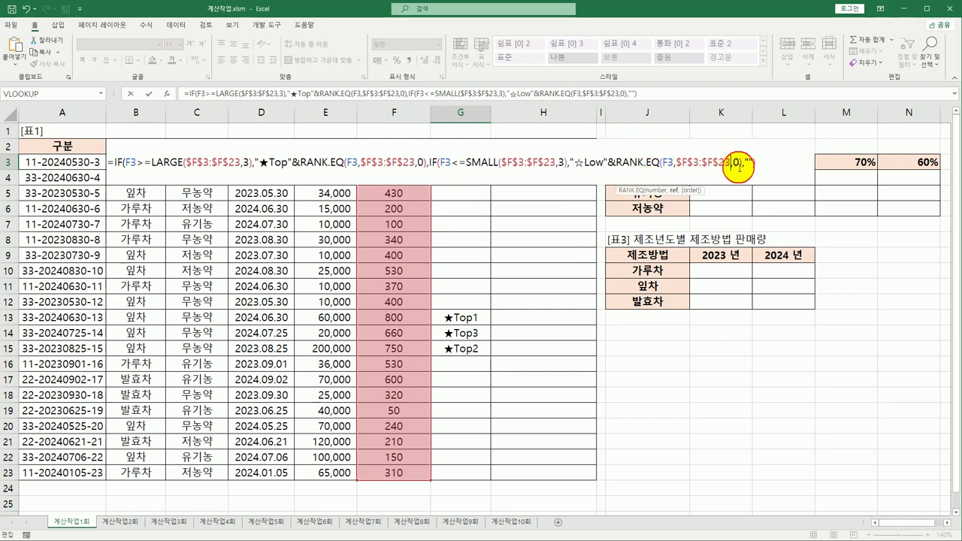
{"action": "key", "text": "BackSpace"}
{"action": "key", "text": "BackSpace"}
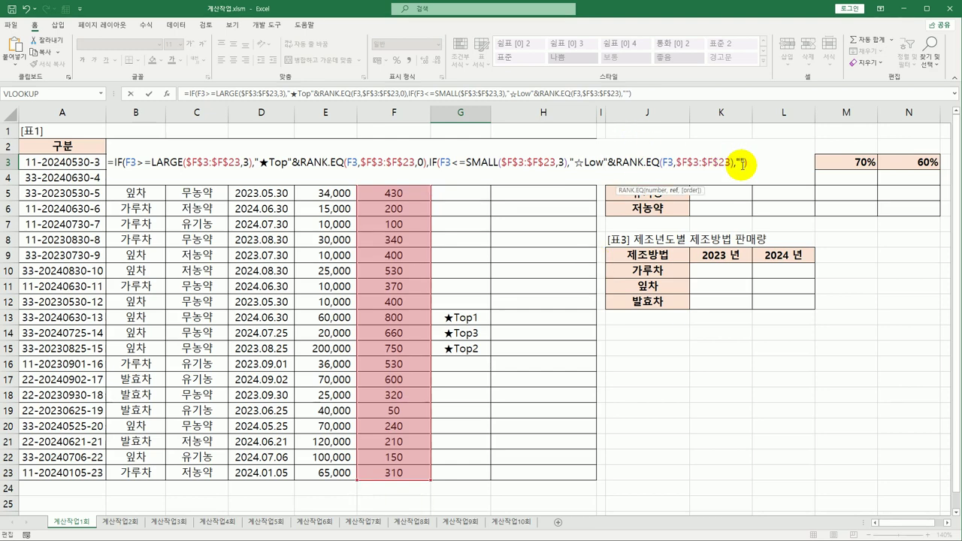
{"action": "type", "text": ","}
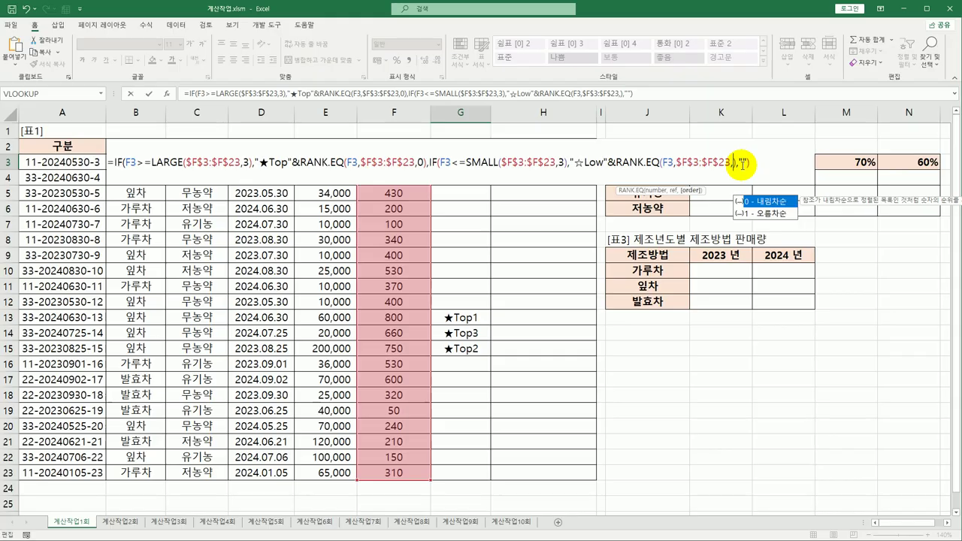
{"action": "left_click", "coordinate": [761, 215]}
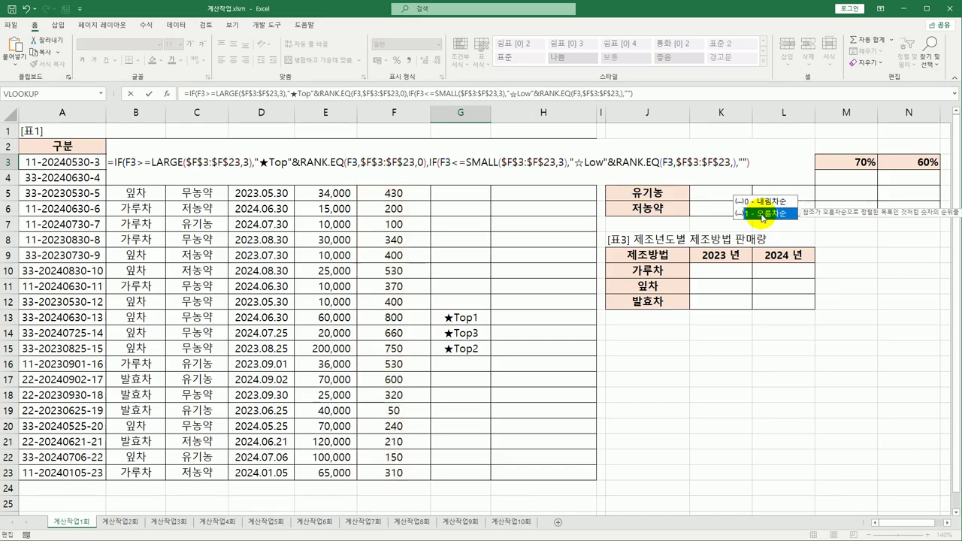
{"action": "double_click", "coordinate": [762, 215]}
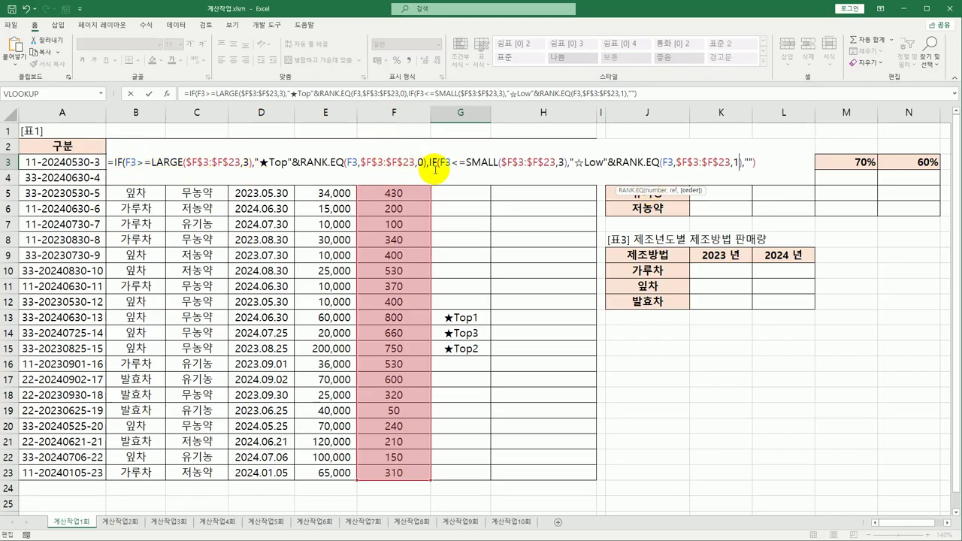
Add the missing closing parenthesis to the G3 formula and fill it down through G23
{"action": "left_click", "coordinate": [761, 161]}
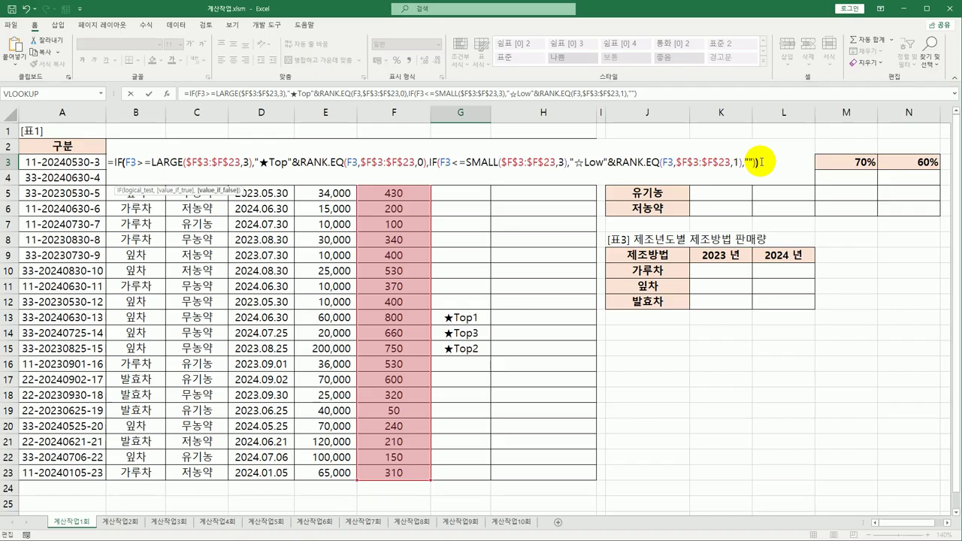
{"action": "type", "text": ")"}
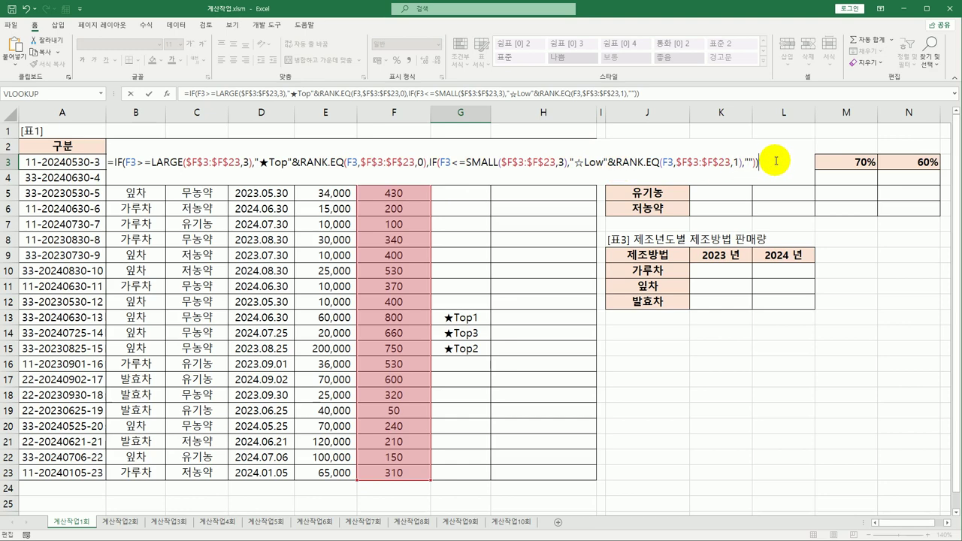
{"action": "key", "text": "Return"}
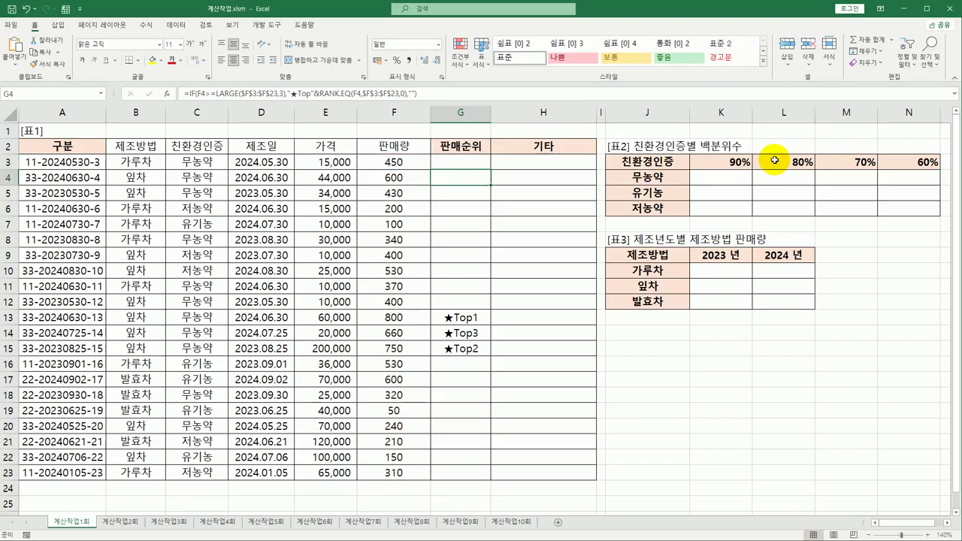
{"action": "left_click", "coordinate": [465, 159]}
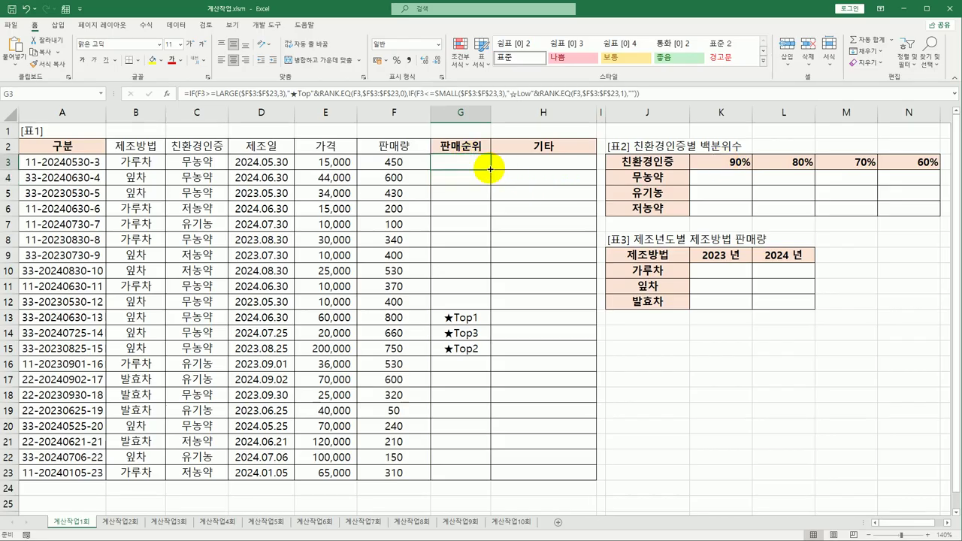
{"action": "double_click", "coordinate": [489, 169]}
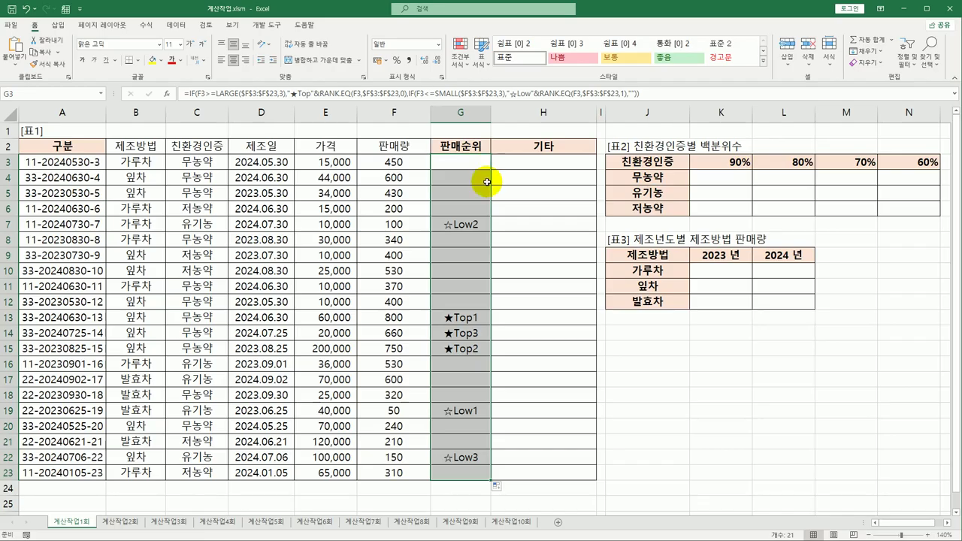
Check the ☆Low ranks in the 판매순위 column against the 판매량 values in their rows
{"action": "left_click", "coordinate": [434, 415]}
{"action": "left_click", "coordinate": [420, 411]}
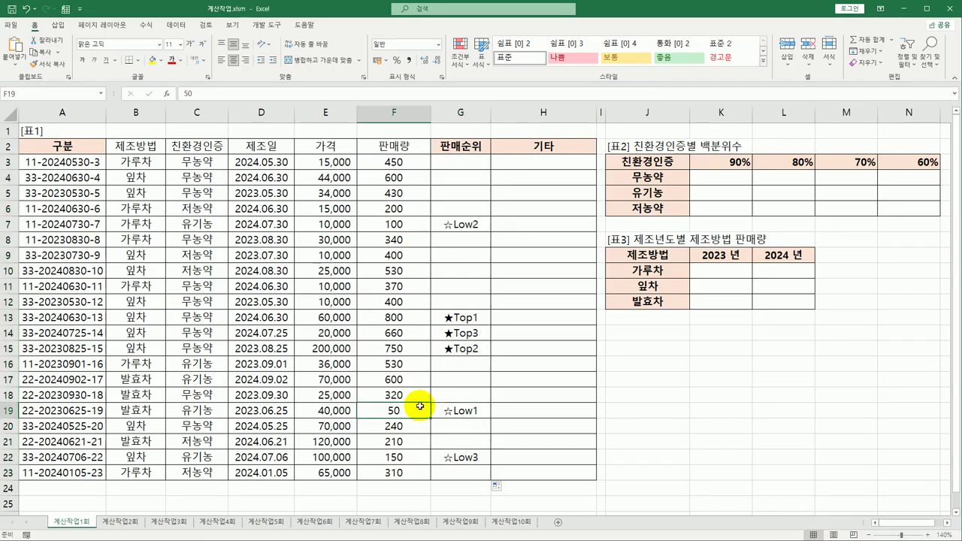
{"action": "left_click", "coordinate": [408, 454]}
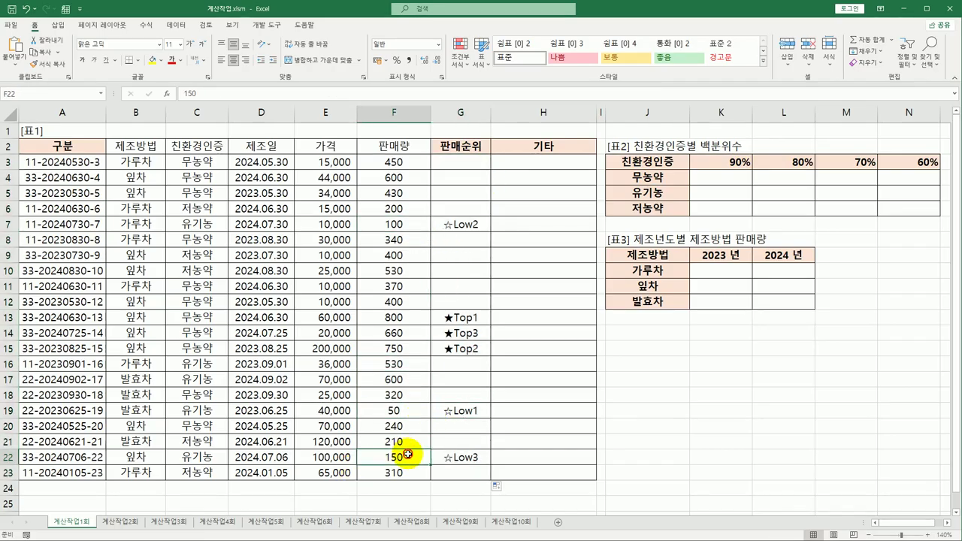
{"action": "left_click", "coordinate": [490, 223]}
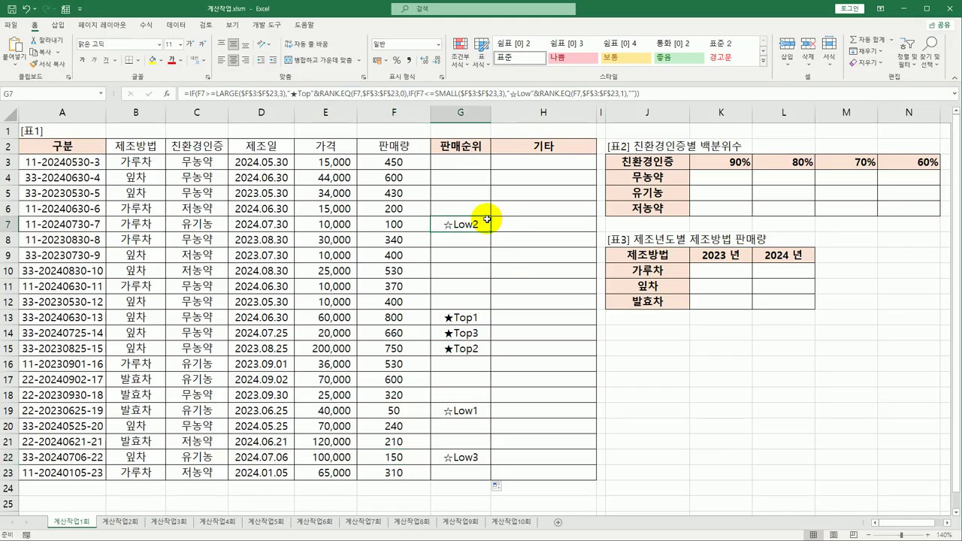
{"action": "left_click", "coordinate": [471, 162]}
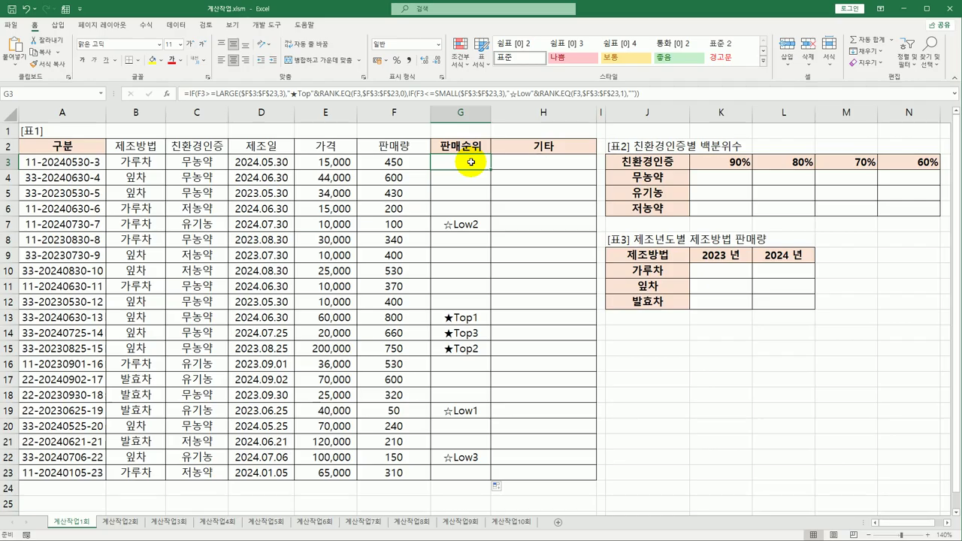
Open the Visual Basic editor, insert a new code module into the workbook's project and enlarge the editor window
{"action": "left_click", "coordinate": [263, 26]}
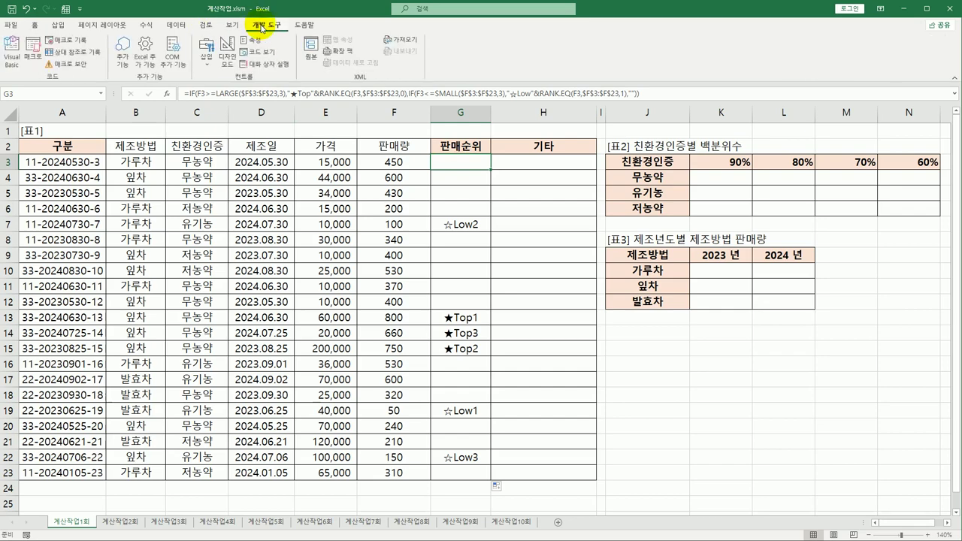
{"action": "left_click", "coordinate": [14, 66]}
{"action": "left_click_drag", "start_coordinate": [513, 152], "coordinate": [247, 45]}
{"action": "left_click", "coordinate": [234, 51]}
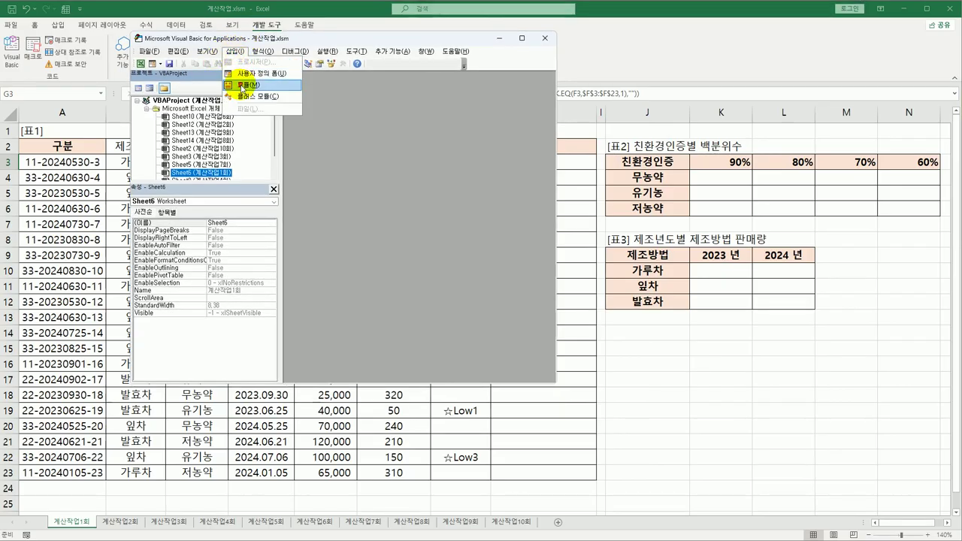
{"action": "left_click", "coordinate": [242, 86]}
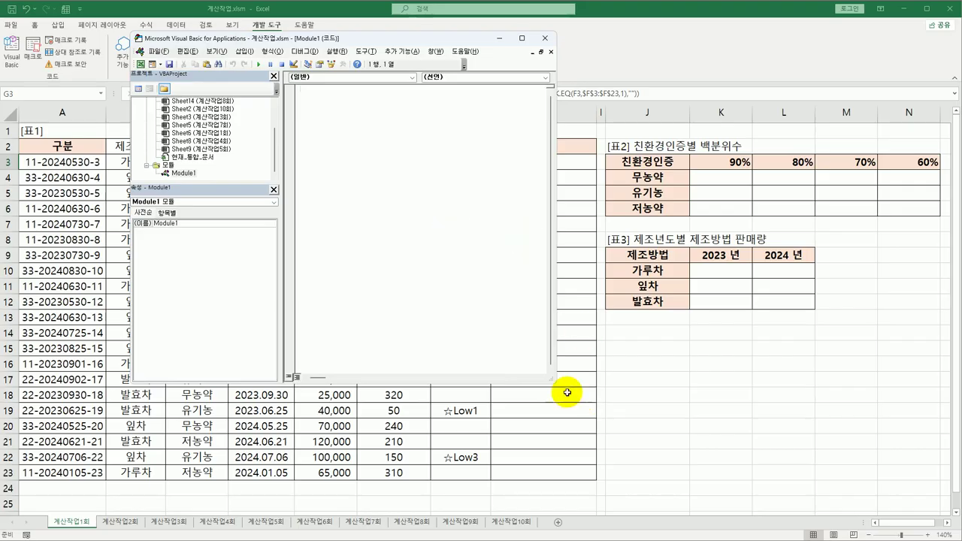
{"action": "left_click_drag", "start_coordinate": [554, 382], "coordinate": [624, 473]}
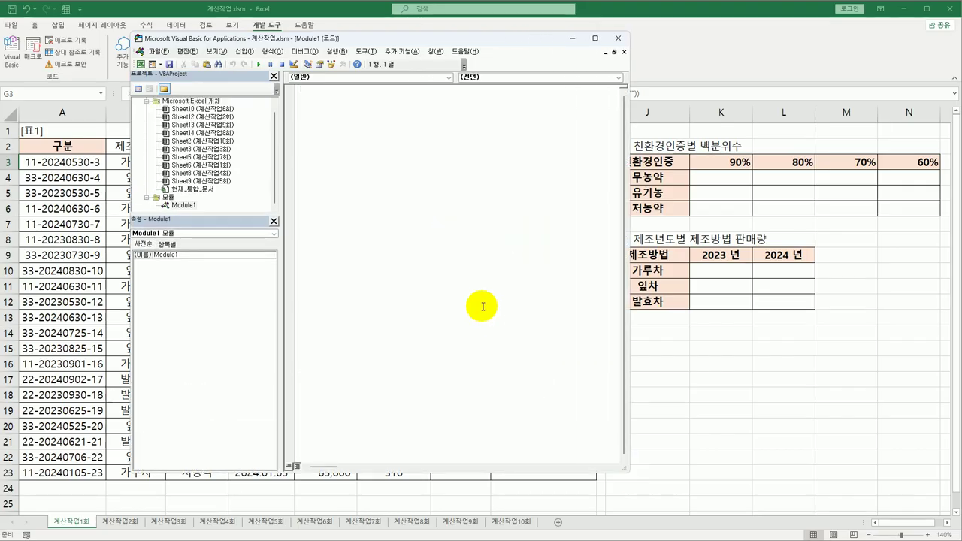
Declare the public function fn판매(판매량) in the module and open an If block for 판매량 >= 200
{"action": "type", "text": "pu"}
{"action": "type", "text": "blic func"}
{"action": "type", "text": "tion "}
{"action": "type", "text": "fn판"}
{"action": "type", "text": "ㅐ"}
{"action": "type", "text": "(판매량)"}
{"action": "key", "text": "Return"}
{"action": "key", "text": "Return"}
{"action": "key", "text": "Tab"}
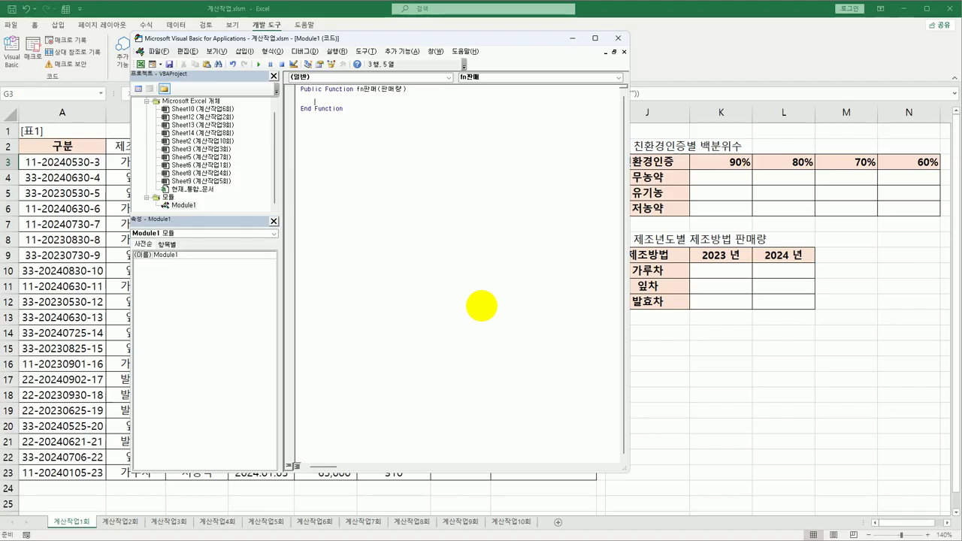
{"action": "type", "text": "if 판매량 >= 200 then"}
{"action": "key", "text": "Return"}
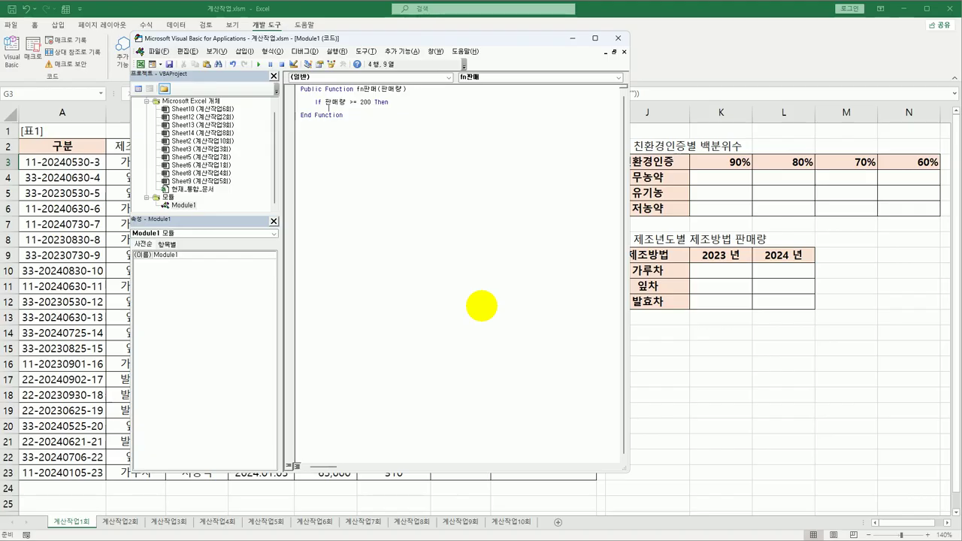
Start a For loop inside the If block that runs i from 1 to 판매량 / 100
{"action": "key", "text": "Return"}
{"action": "type", "text": "for i "}
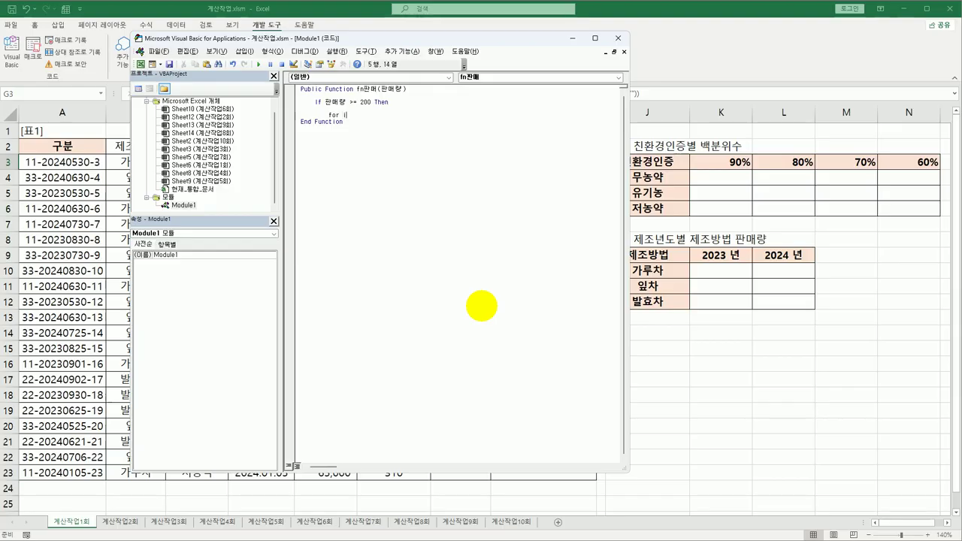
{"action": "type", "text": "="}
{"action": "type", "text": "to vks"}
{"action": "key", "text": "BackSpace"}
{"action": "key", "text": "BackSpace"}
{"action": "key", "text": "BackSpace"}
{"action": "key", "text": "Hangul"}
{"action": "type", "text": "판매량 /100"}
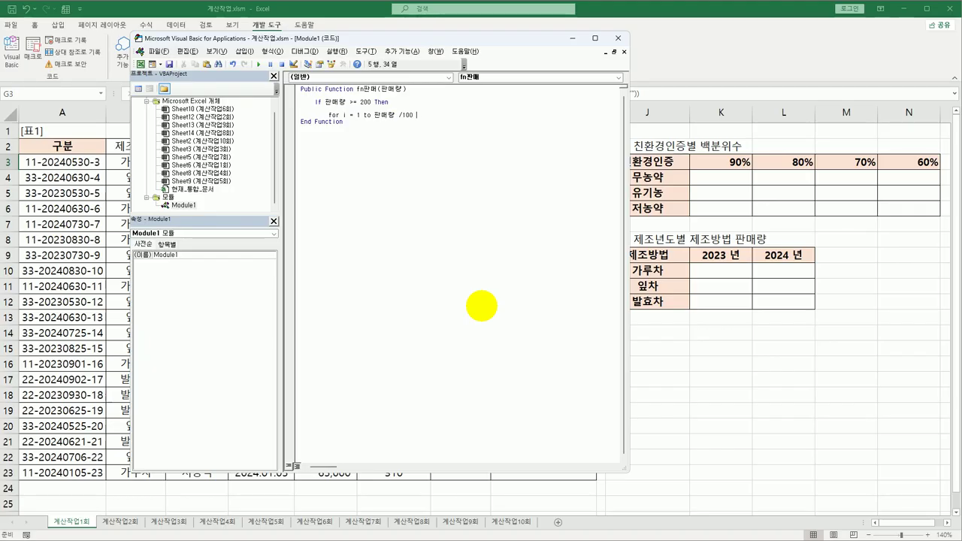
{"action": "key", "text": "Return"}
Write the loop body as fn판매 = fn판매 & "▶" so each pass appends one ▶ symbol
{"action": "type", "text": "fn판매 ="}
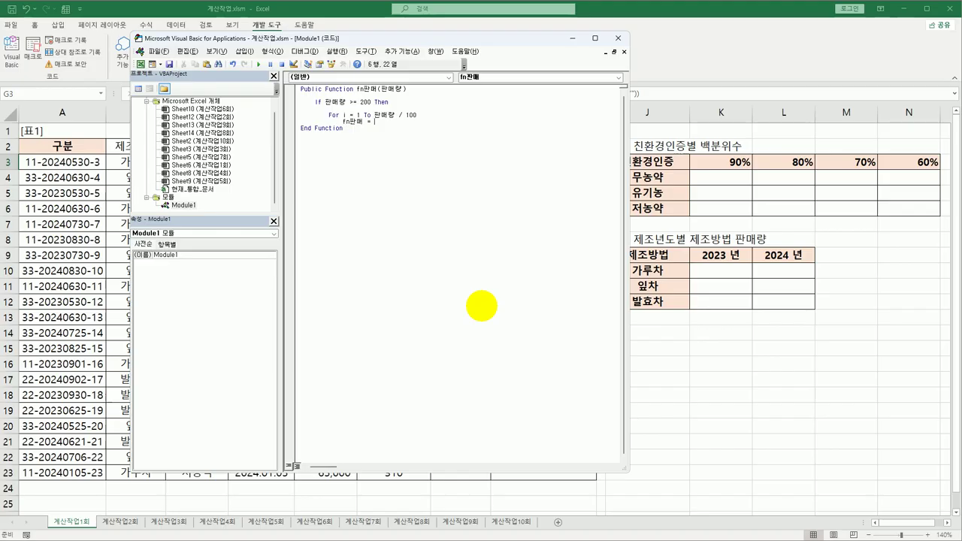
{"action": "type", "text": " fnvk"}
{"action": "key", "text": "BackSpace"}
{"action": "type", "text": "ㅍ"}
{"action": "type", "text": "ㅏㄴㅁ"}
{"action": "type", "text": "ㅐ "}
{"action": "type", "text": "*"}
{"action": "type", "text": "\"ㅁ"}
{"action": "key", "text": "Hangul_Hanja"}
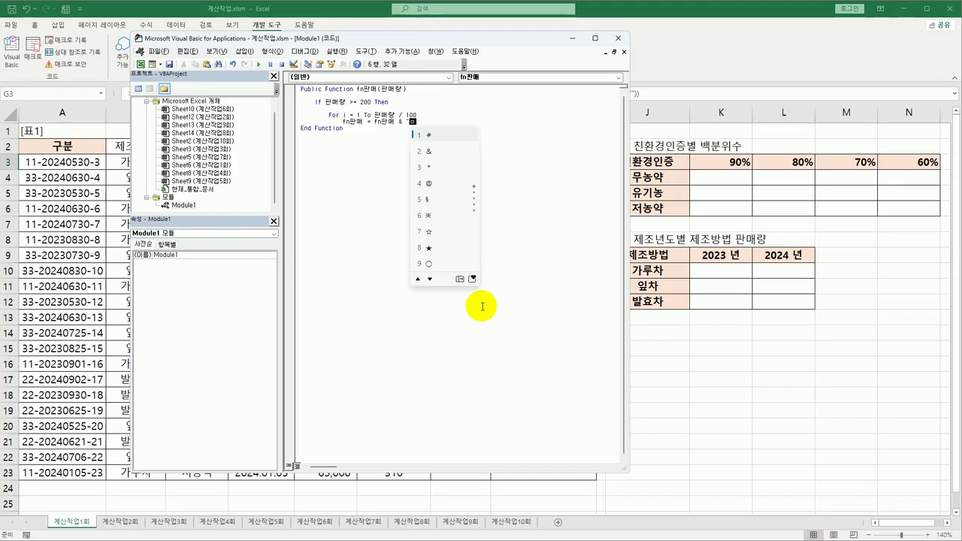
{"action": "left_click", "coordinate": [461, 279]}
{"action": "left_click", "coordinate": [577, 151]}
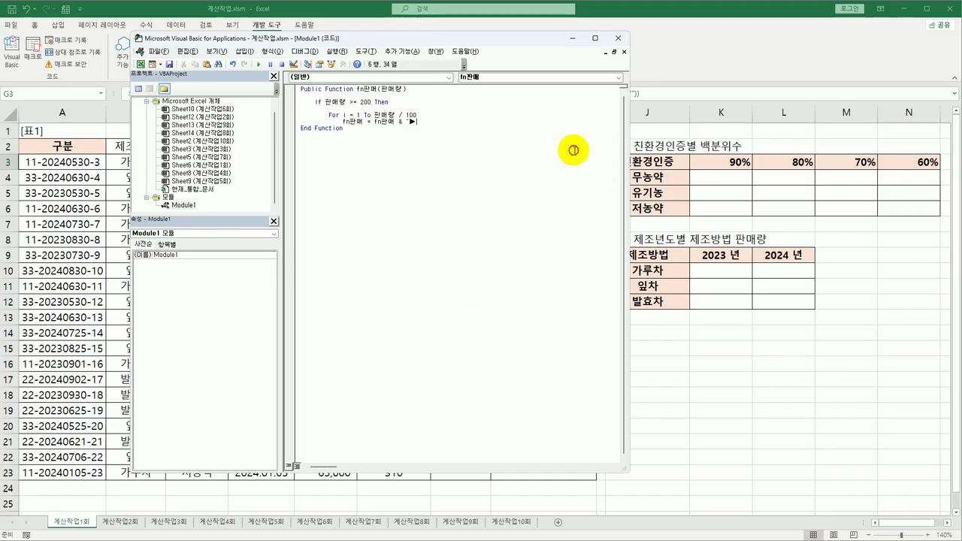
{"action": "type", "text": "\""}
{"action": "key", "text": "Return"}
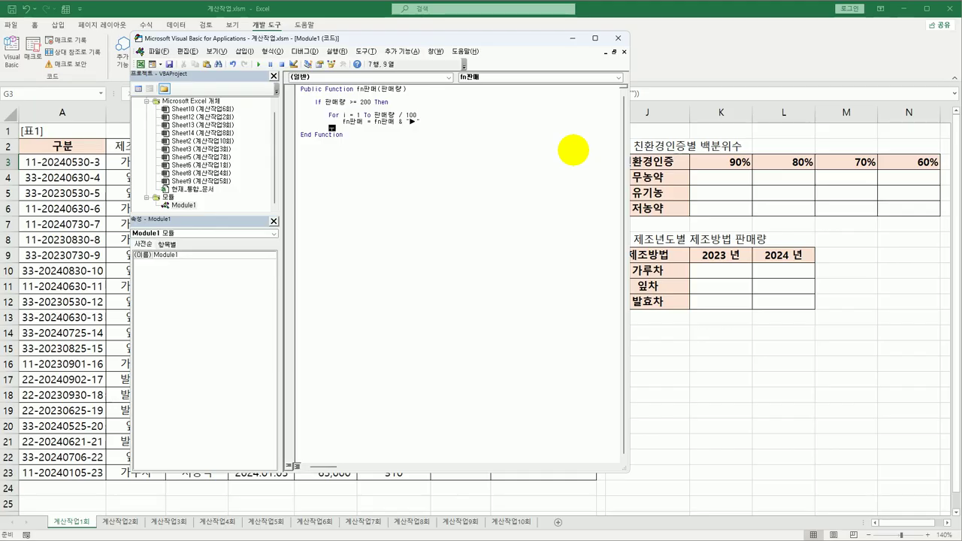
Close the For loop with Next i
{"action": "type", "text": "en"}
{"action": "type", "text": "xt"}
{"action": "type", "text": " i"}
{"action": "key", "text": "Return"}
{"action": "key", "text": "Return"}
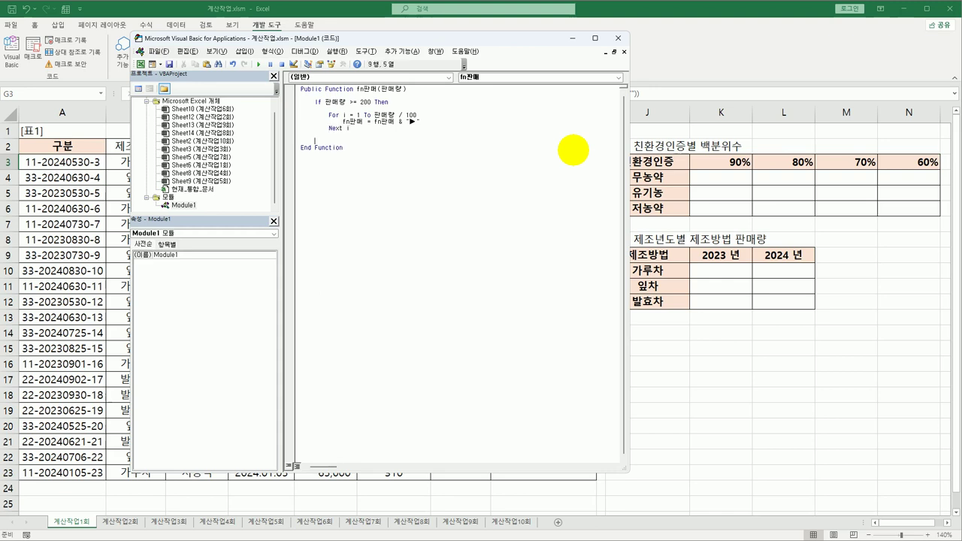
{"action": "left_click", "coordinate": [413, 121]}
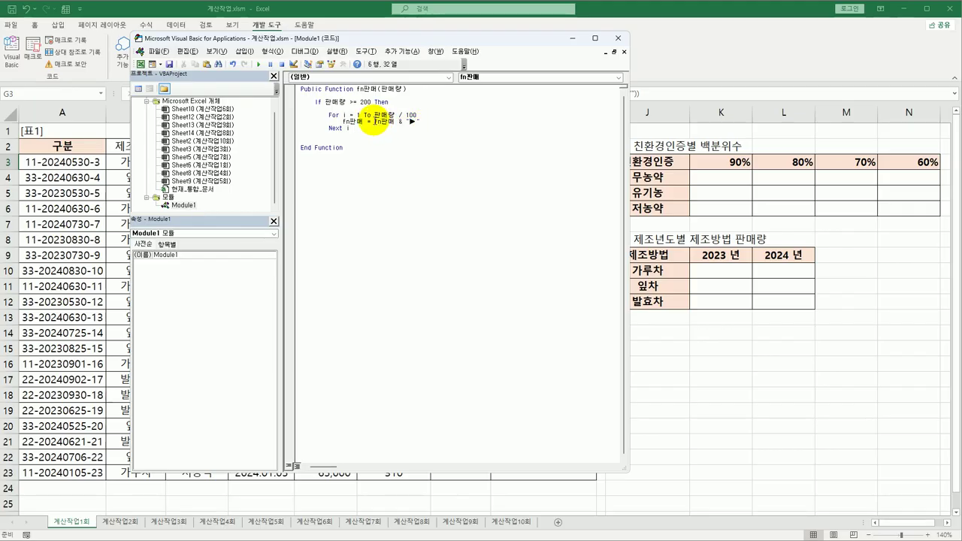
{"action": "left_click_drag", "start_coordinate": [375, 121], "coordinate": [396, 124]}
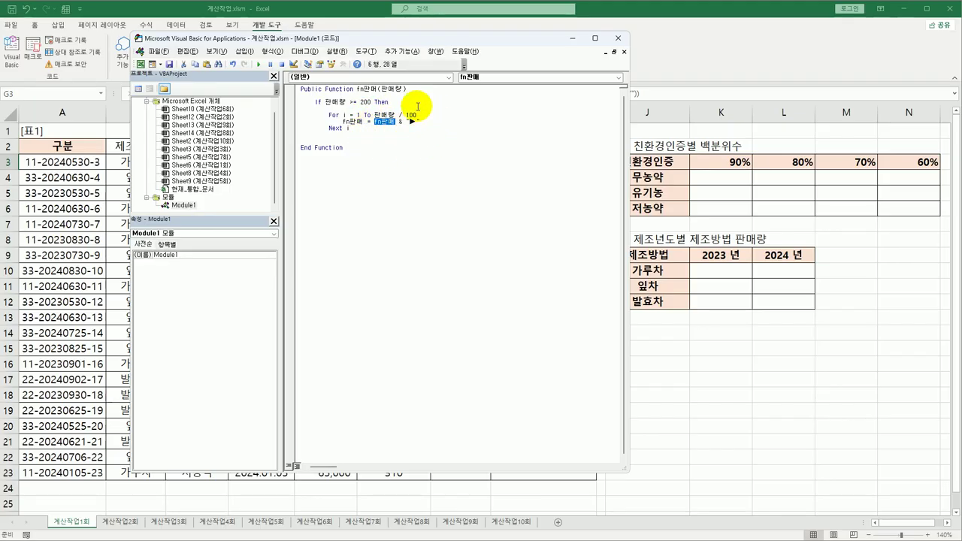
{"action": "left_click", "coordinate": [412, 121]}
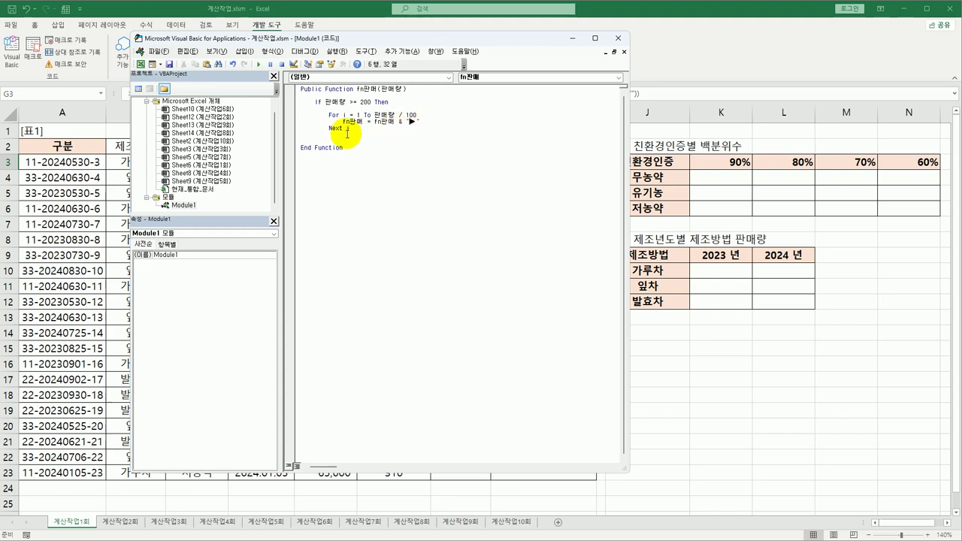
Add an Else branch below the loop that sets fn판매 to "" and close the block with End If
{"action": "left_click", "coordinate": [317, 136]}
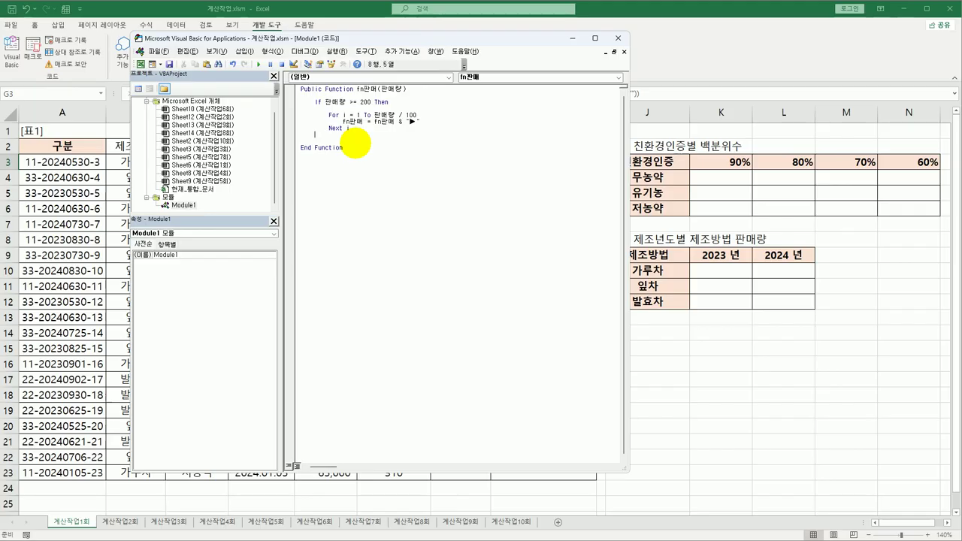
{"action": "type", "text": "Else"}
{"action": "key", "text": "Return"}
{"action": "key", "text": "Return"}
{"action": "key", "text": "Tab"}
{"action": "type", "text": "fn판"}
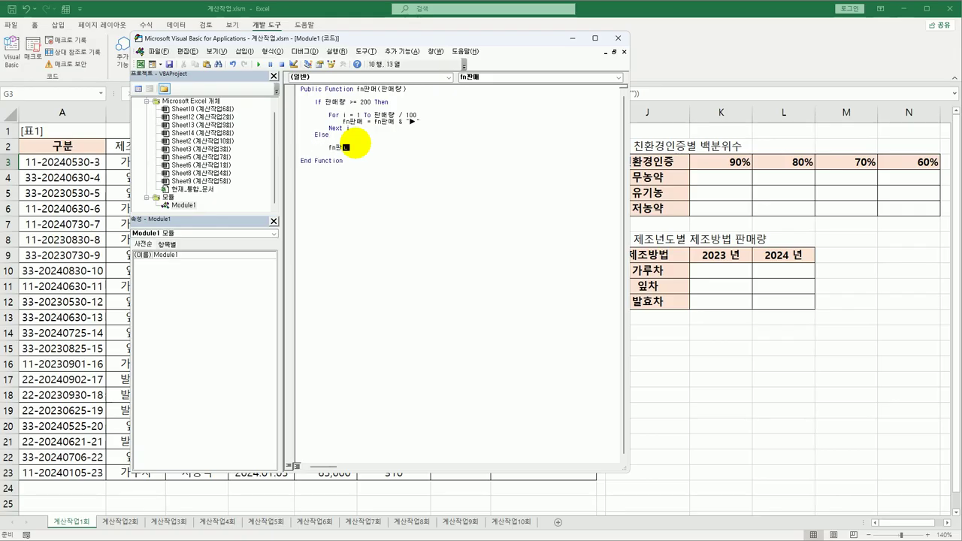
{"action": "type", "text": "매 =\"\""}
{"action": "key", "text": "Return"}
{"action": "type", "text": "end if"}
{"action": "key", "text": "Up"}
{"action": "key", "text": "Up"}
{"action": "key", "text": "Up"}
{"action": "key", "text": "Up"}
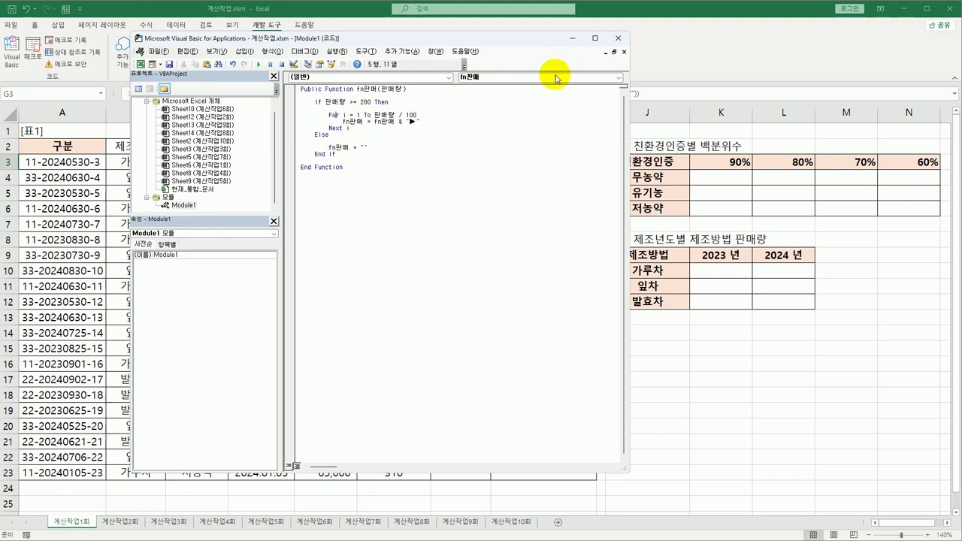
Close the Visual Basic editor and select H3, the first cell of the 기타 column in Excel
{"action": "left_click", "coordinate": [618, 38]}
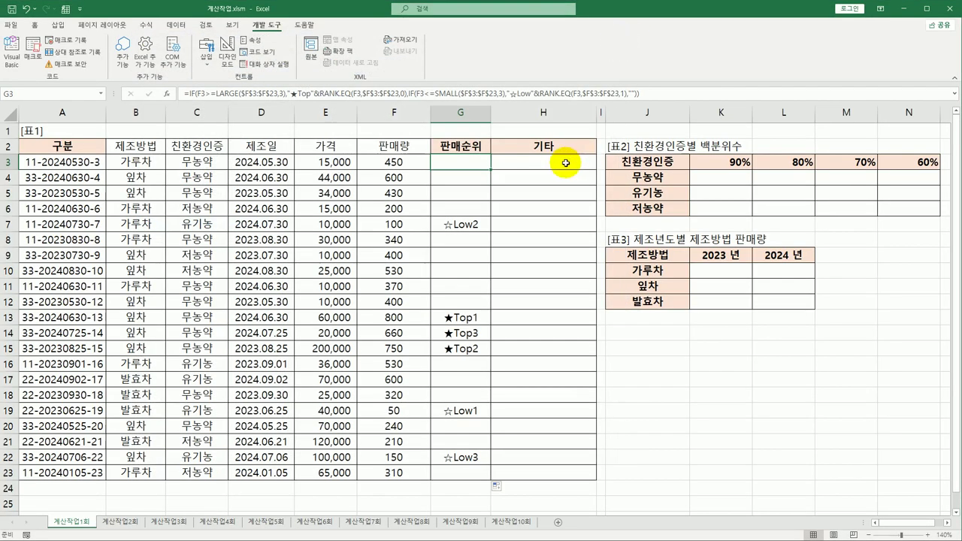
{"action": "left_click", "coordinate": [541, 160]}
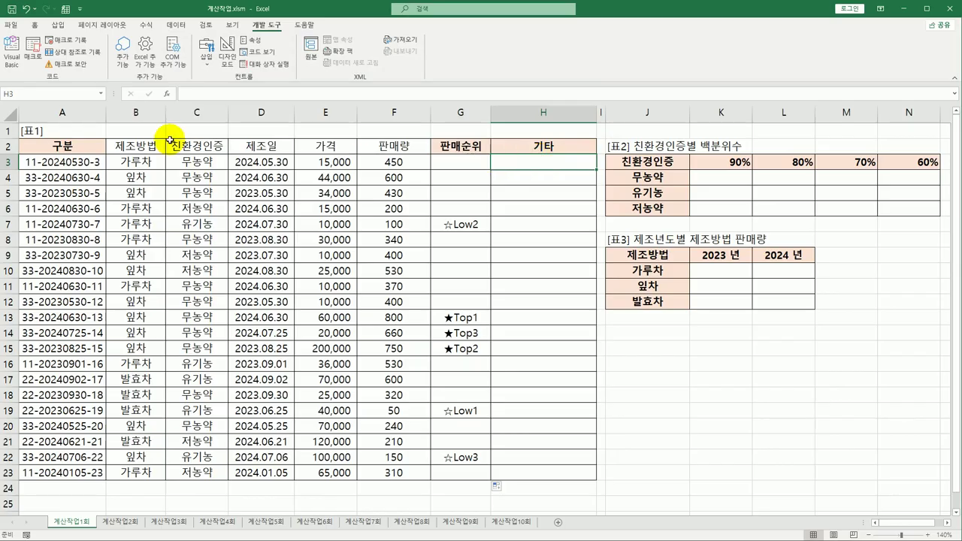
Insert the user-defined function fn판매 into H3 from the 사용자 정의 function category
{"action": "left_click", "coordinate": [167, 93]}
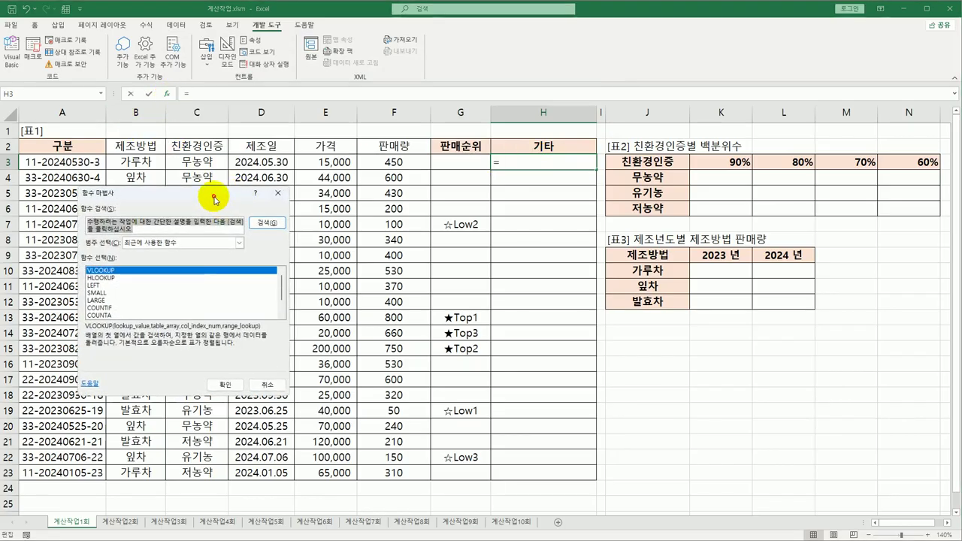
{"action": "left_click_drag", "start_coordinate": [226, 199], "coordinate": [396, 148]}
{"action": "left_click", "coordinate": [399, 191]}
{"action": "left_click", "coordinate": [328, 284]}
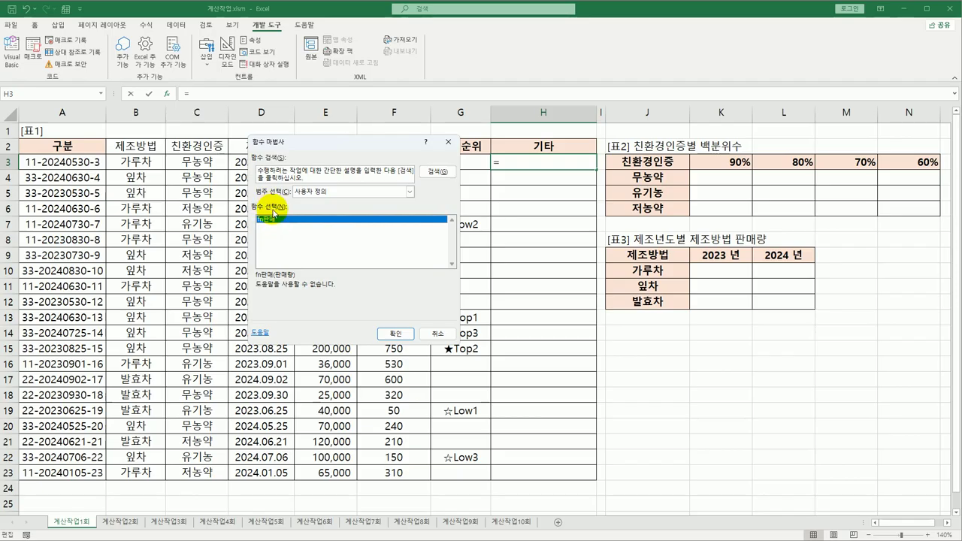
{"action": "left_click", "coordinate": [396, 336]}
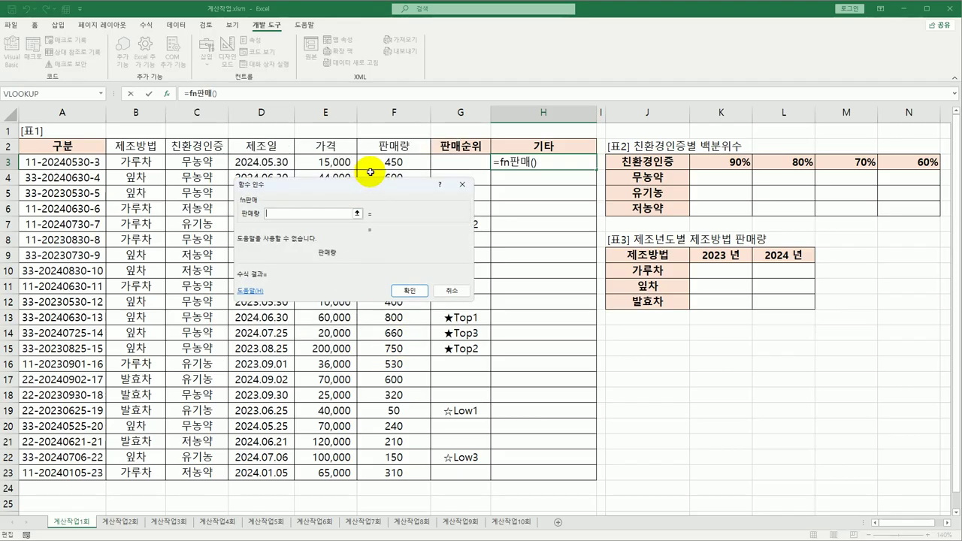
Set F3 as the 판매량 argument of fn판매 and fill the formula down the 기타 column to H23
{"action": "left_click", "coordinate": [375, 162]}
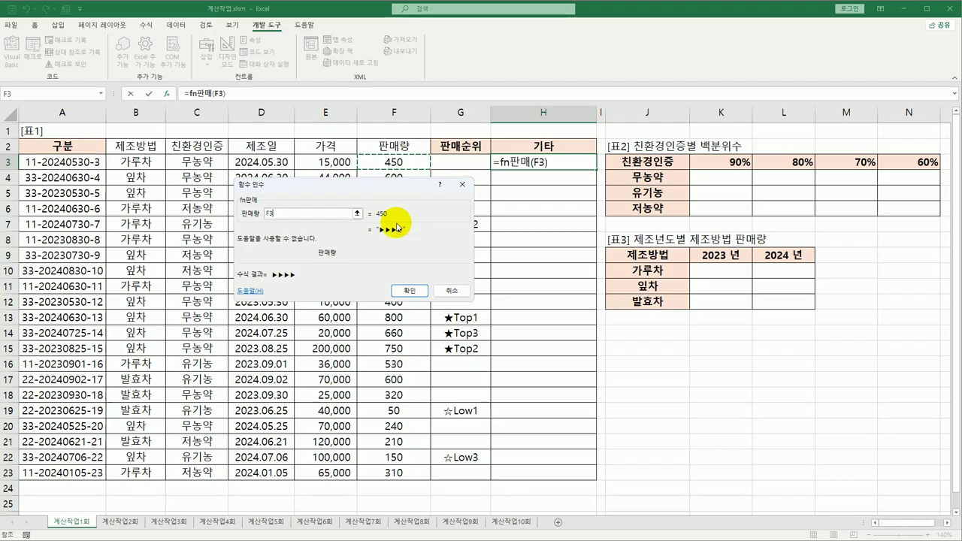
{"action": "left_click", "coordinate": [407, 291]}
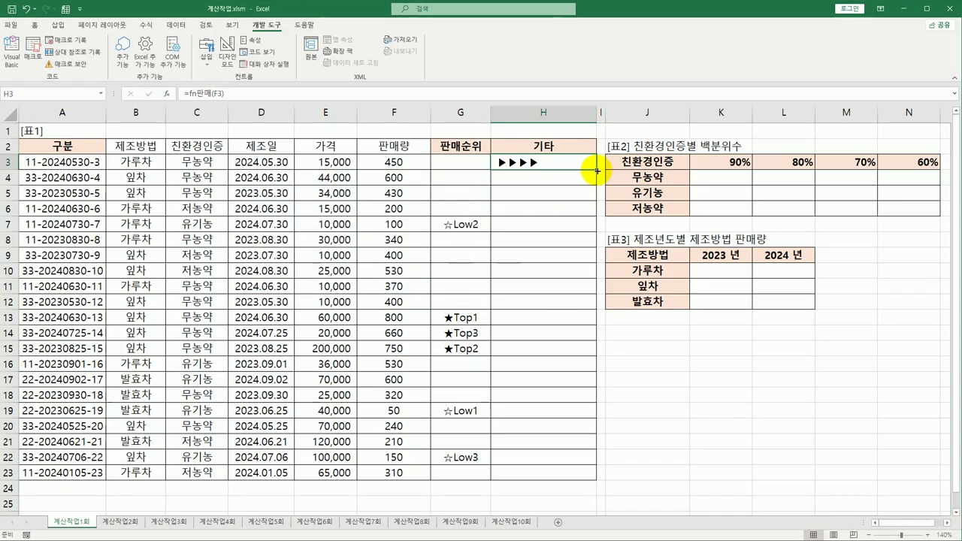
{"action": "double_click", "coordinate": [597, 171]}
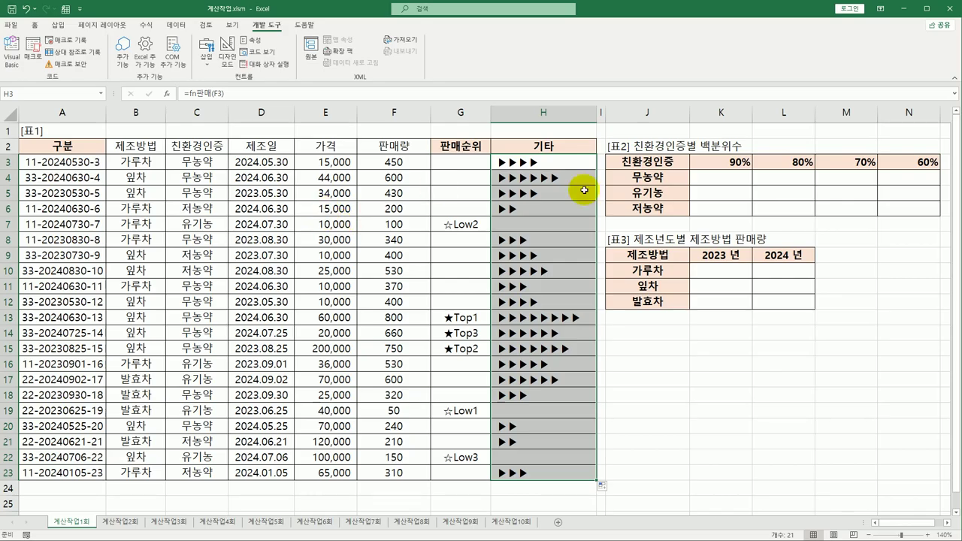
{"action": "left_click", "coordinate": [730, 179]}
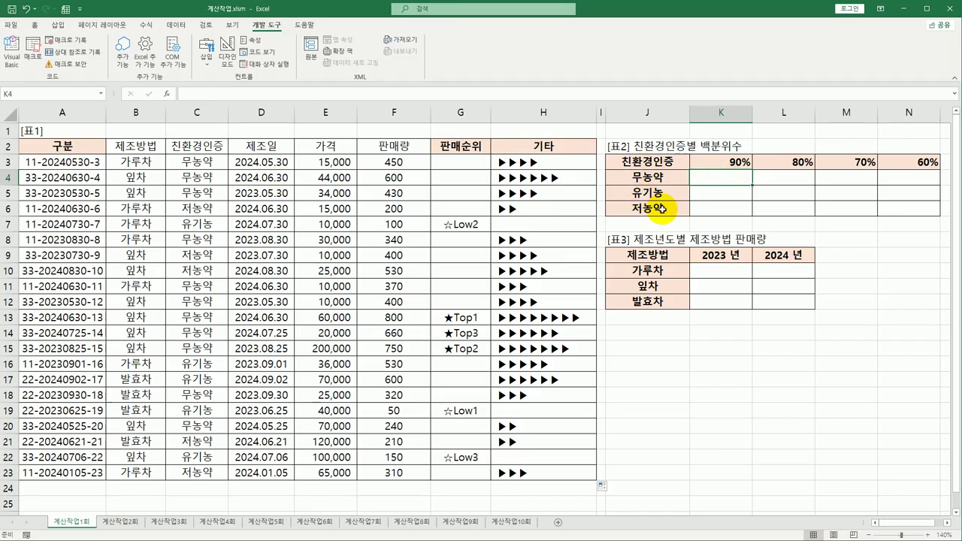
{"action": "left_click", "coordinate": [666, 208]}
{"action": "left_click_drag", "start_coordinate": [670, 178], "coordinate": [669, 208]}
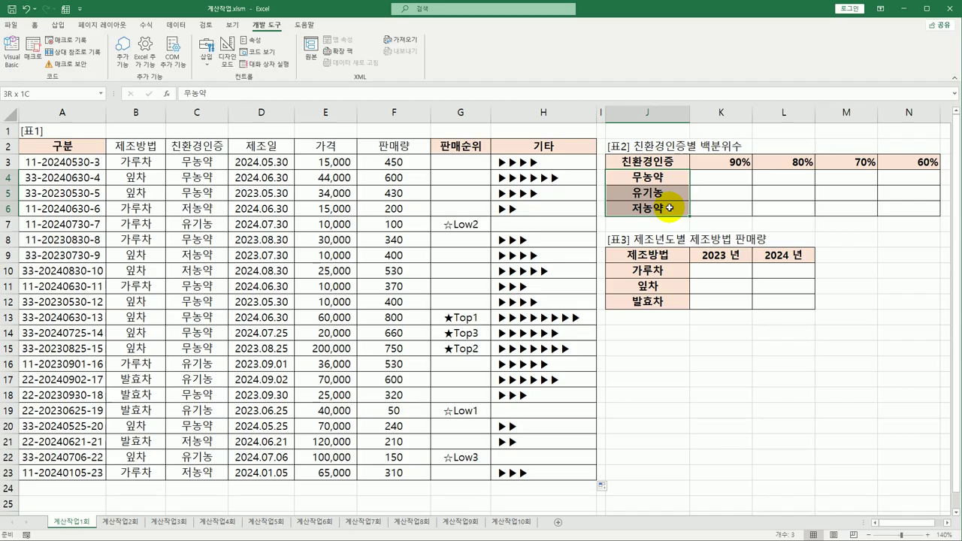
{"action": "left_click", "coordinate": [399, 162]}
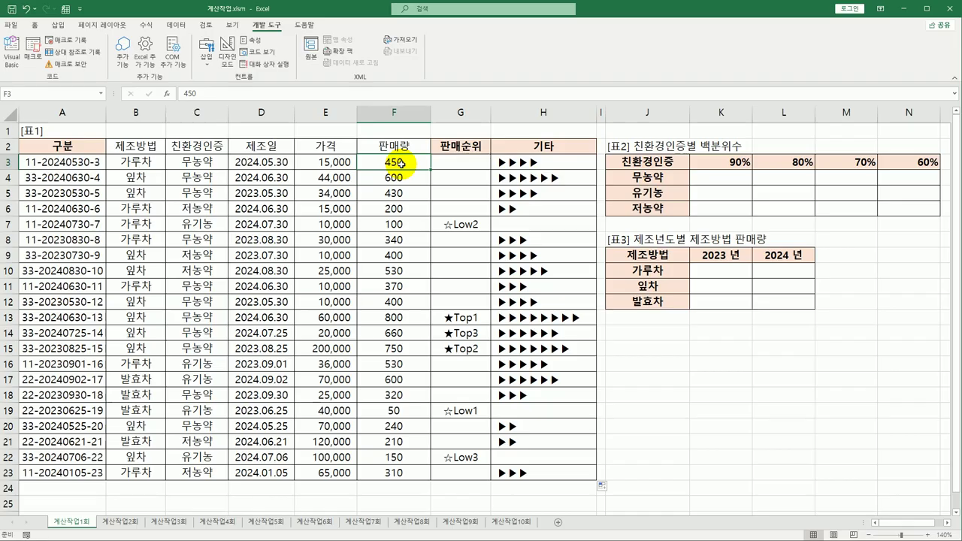
Begin a ROUND formula in K4 of 표2 with a blank number argument and 0 as num_digits
{"action": "left_click", "coordinate": [724, 183]}
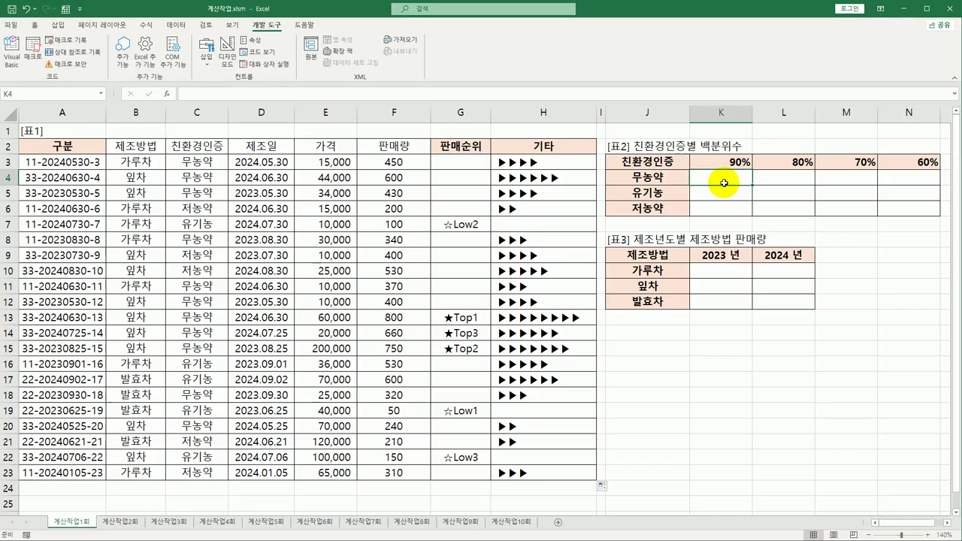
{"action": "type", "text": "="}
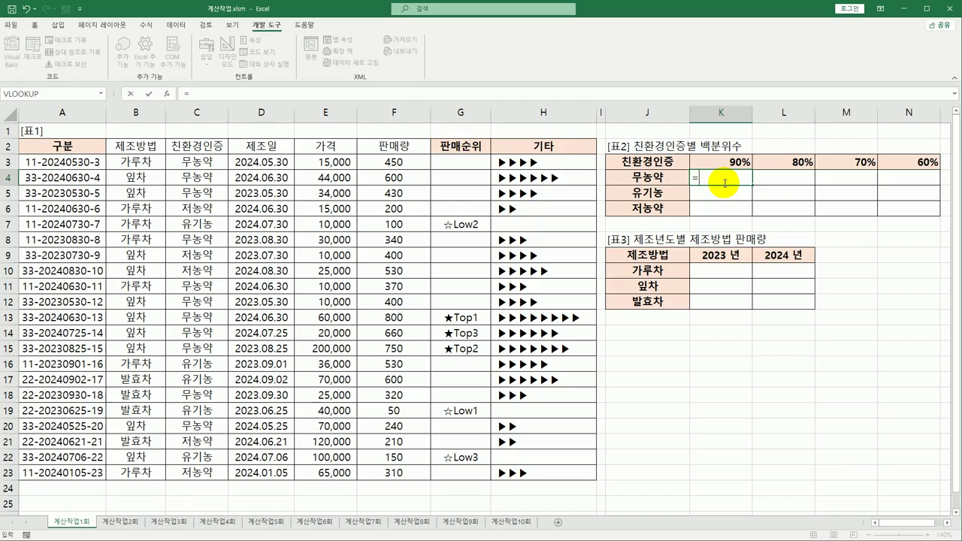
{"action": "type", "text": "round("}
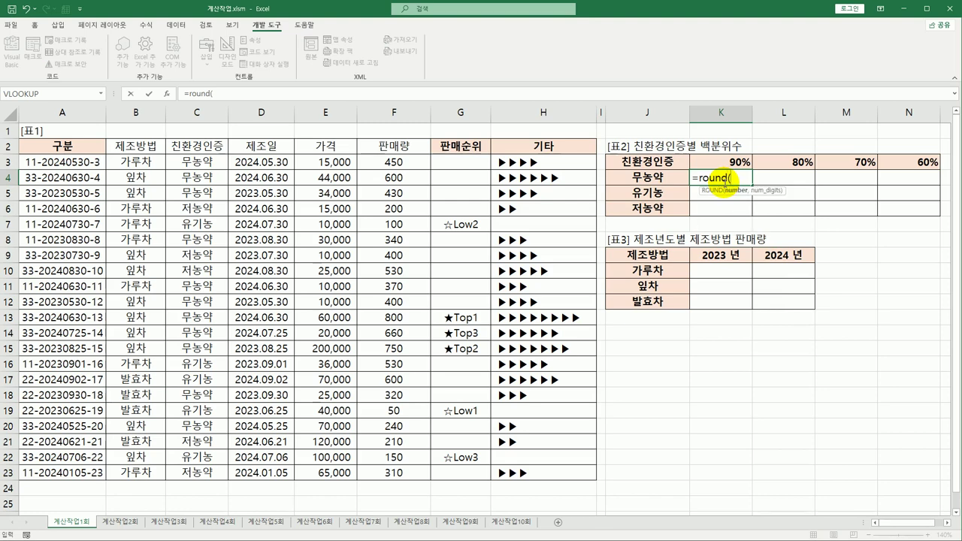
{"action": "type", "text": "  ,0)"}
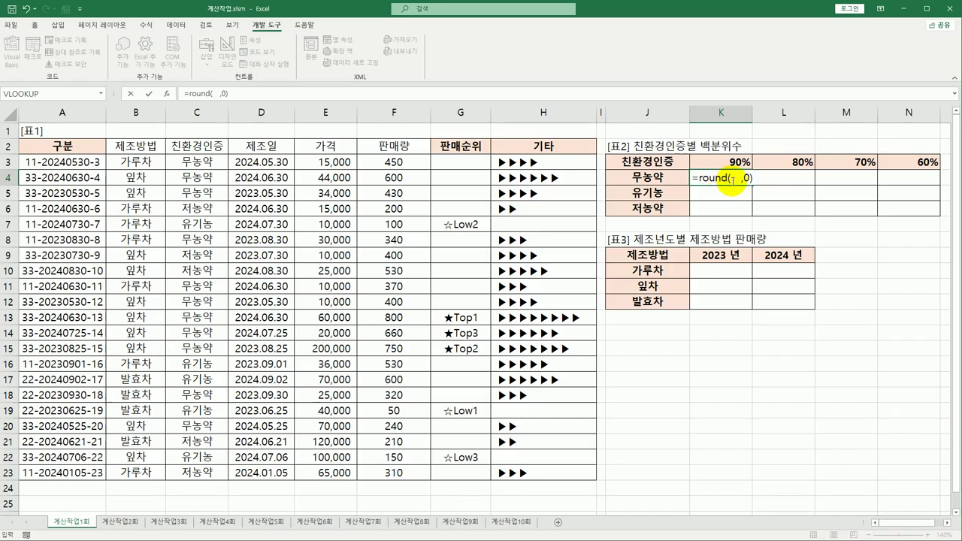
Nest the PERCENTILE.INC function in the number argument of the ROUND formula
{"action": "left_click", "coordinate": [729, 179]}
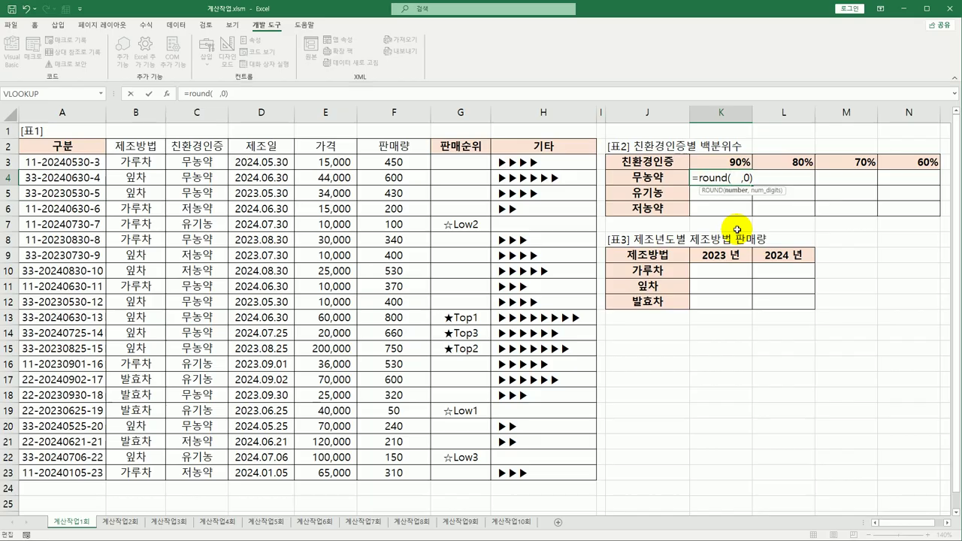
{"action": "type", "text": "pen"}
{"action": "key", "text": "BackSpace"}
{"action": "type", "text": "r"}
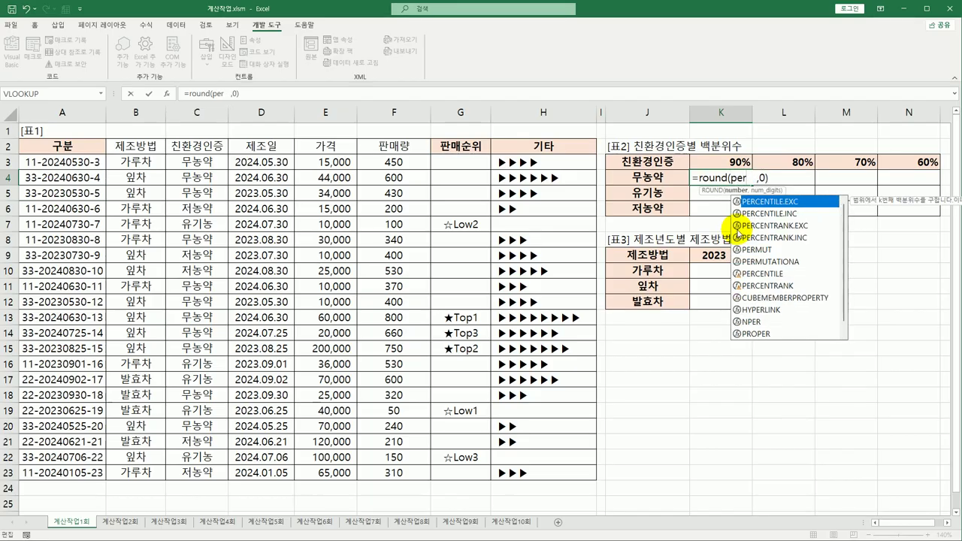
{"action": "key", "text": "Down"}
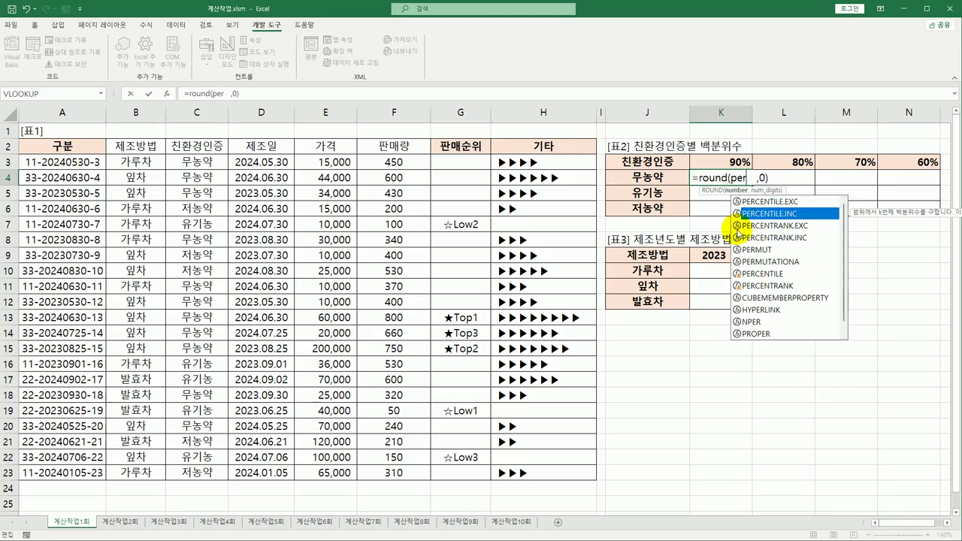
{"action": "key", "text": "Tab"}
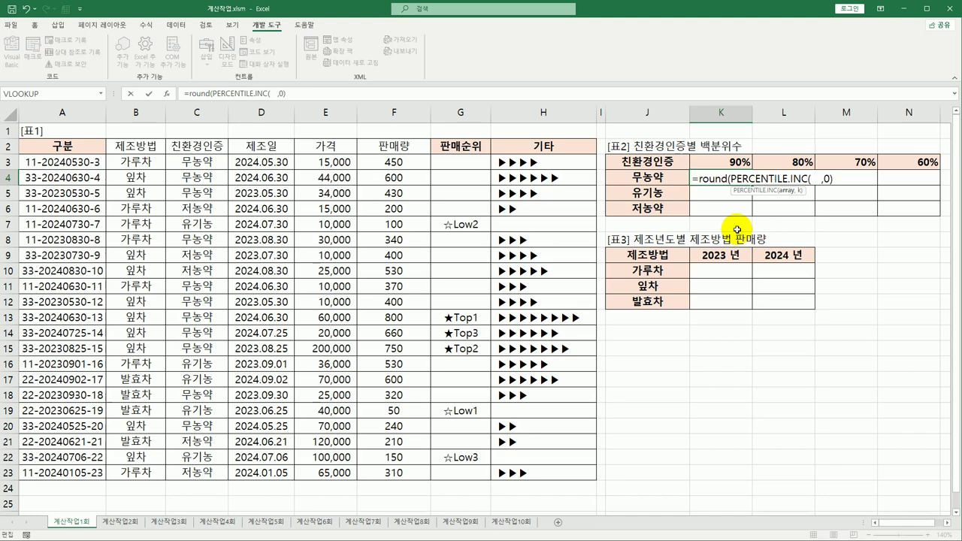
Add an IF inside PERCENTILE.INC with the condition $C$3:$C$23=$J4 to match the 친환경인증 type
{"action": "type", "text": "if("}
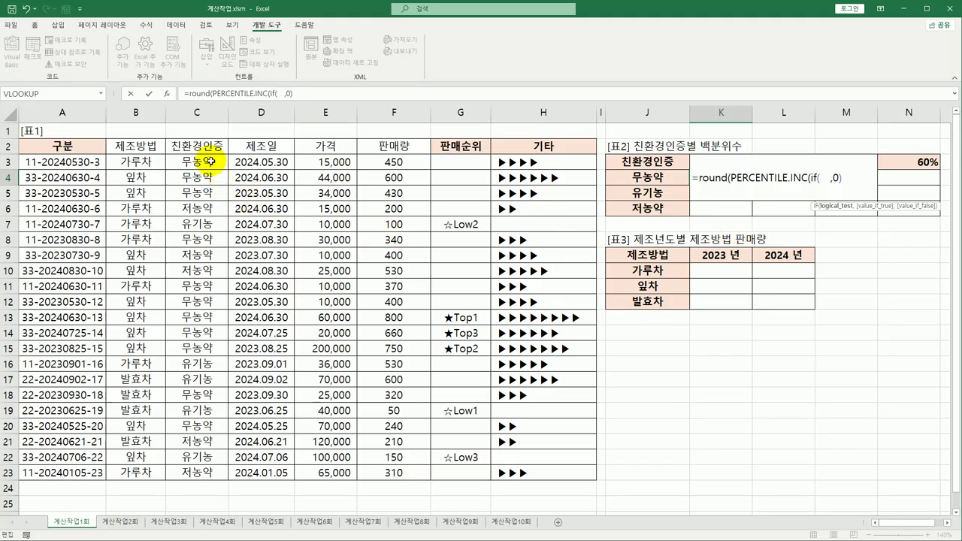
{"action": "left_click_drag", "start_coordinate": [198, 161], "coordinate": [194, 474]}
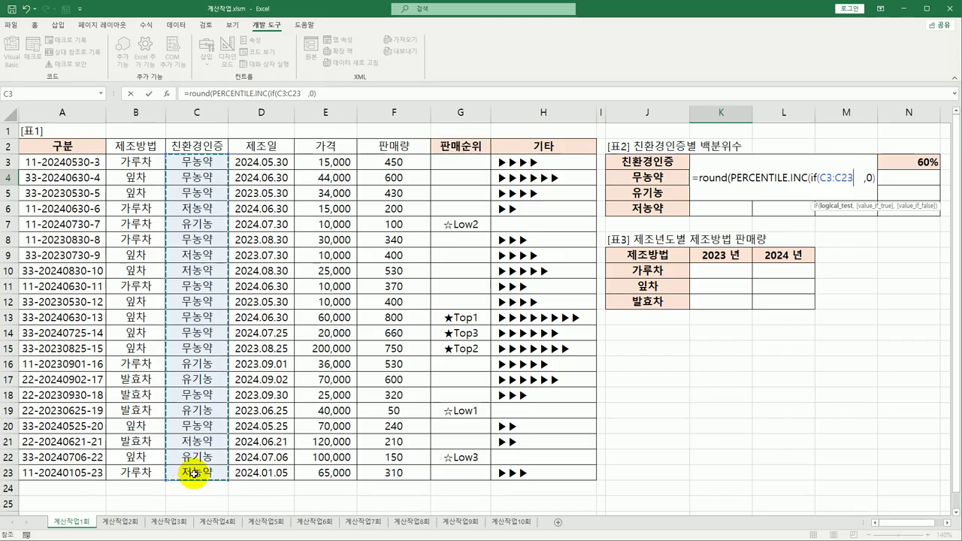
{"action": "key", "text": "F4"}
{"action": "type", "text": "="}
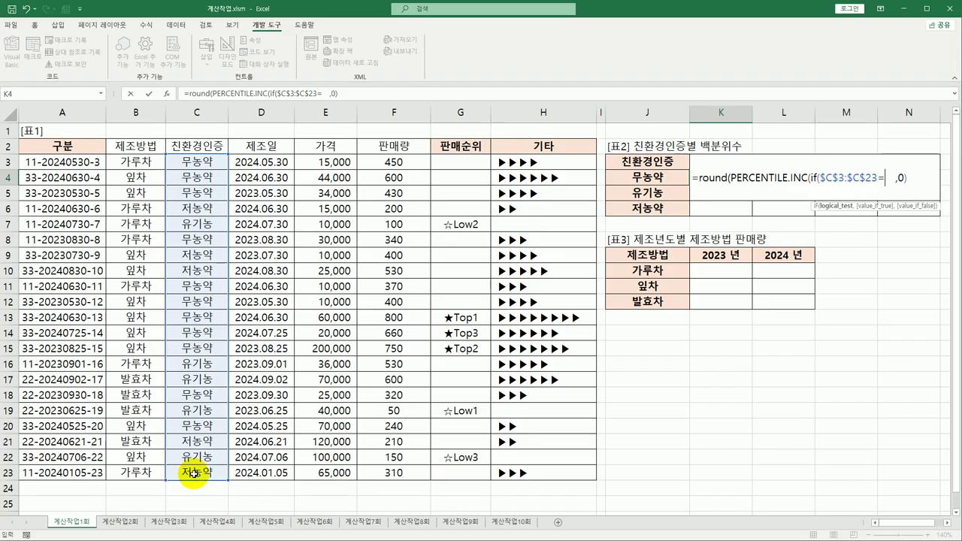
{"action": "key", "text": "Left"}
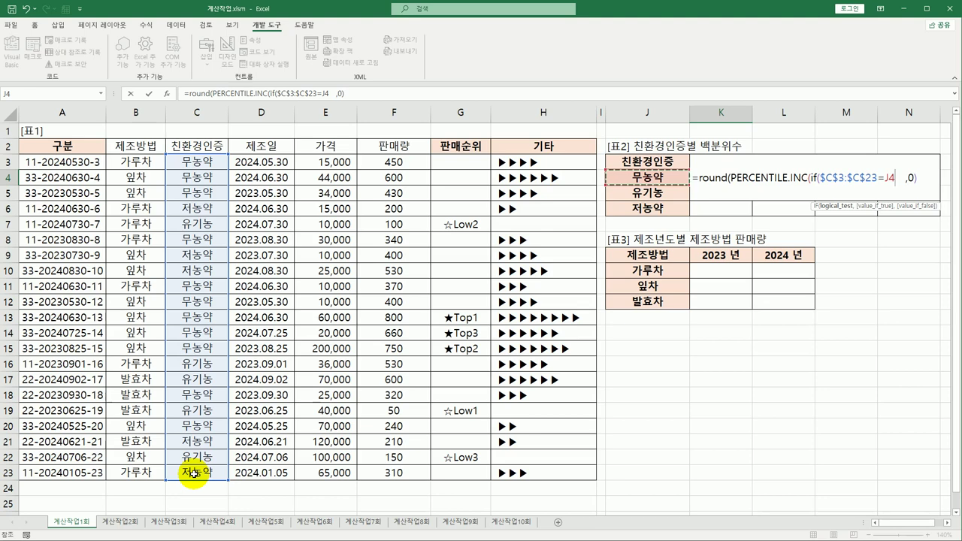
{"action": "key", "text": "F4"}
{"action": "key", "text": "F4"}
{"action": "key", "text": "F4"}
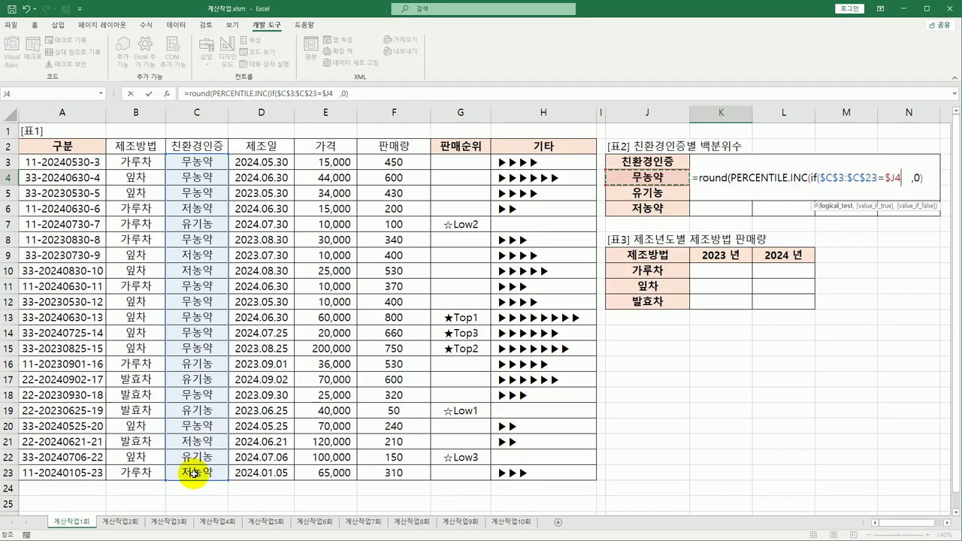
Set the 판매량 range $F$3:$F$23 as the IF's true value and close the IF
{"action": "type", "text": ","}
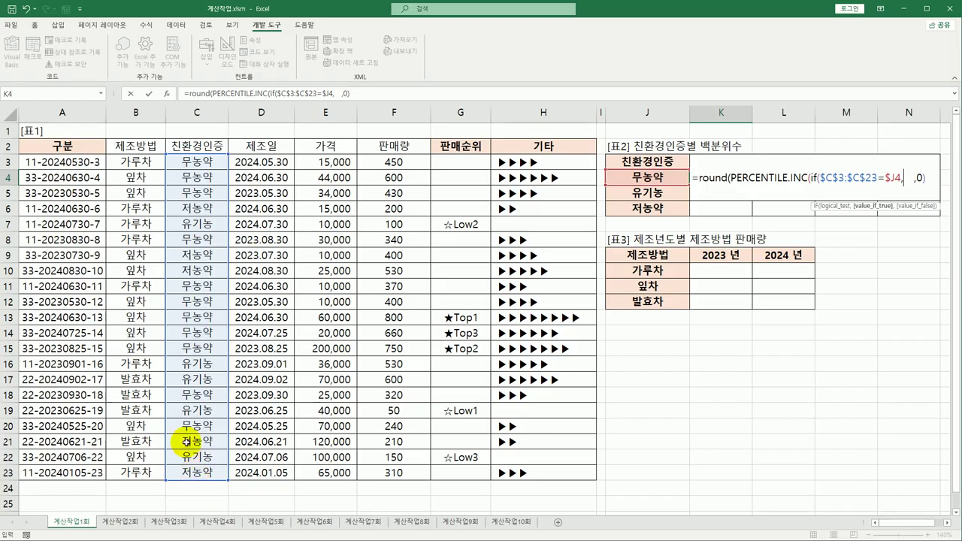
{"action": "left_click_drag", "start_coordinate": [399, 162], "coordinate": [409, 466]}
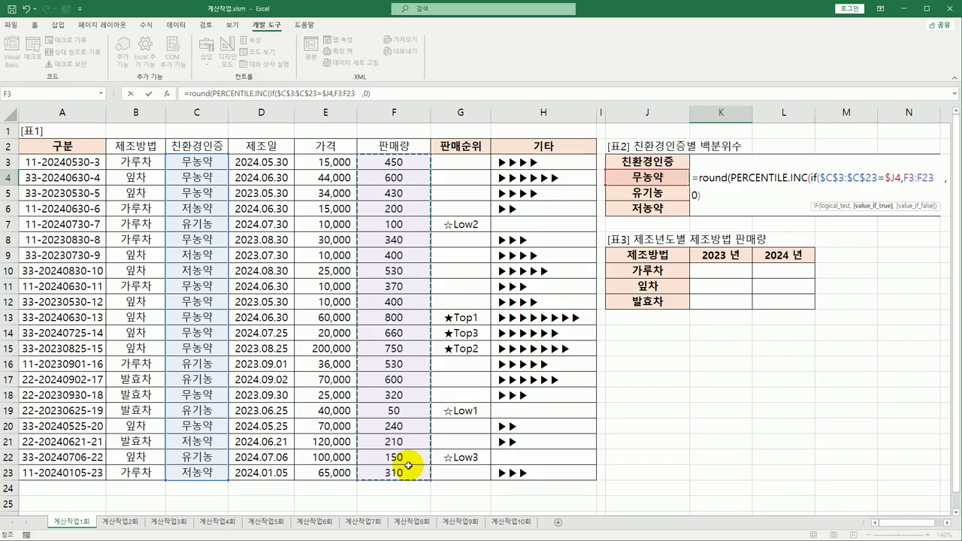
{"action": "key", "text": "F4"}
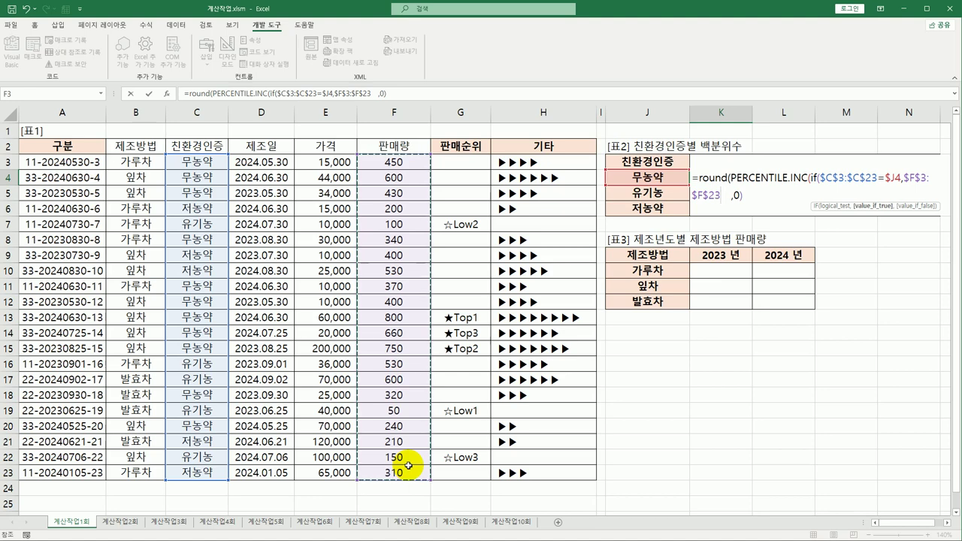
{"action": "type", "text": ")"}
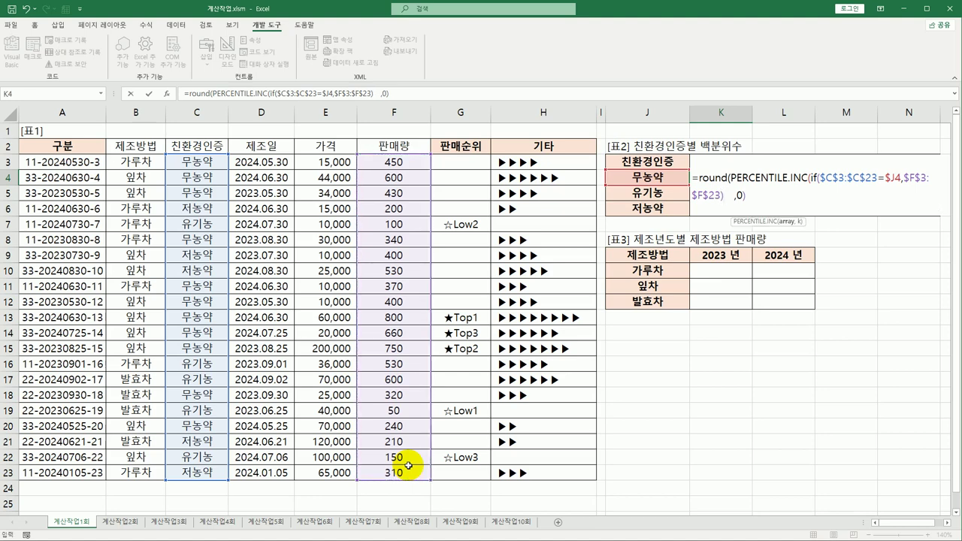
Give PERCENTILE.INC K$3 as its k argument, close its parenthesis and remove the extra spaces before ",0)"
{"action": "type", "text": ","}
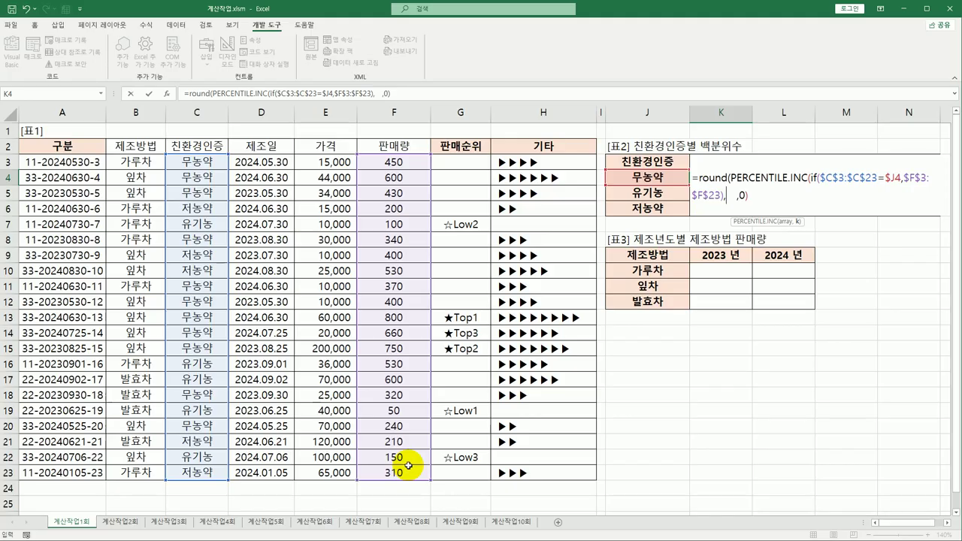
{"action": "left_click", "coordinate": [712, 148]}
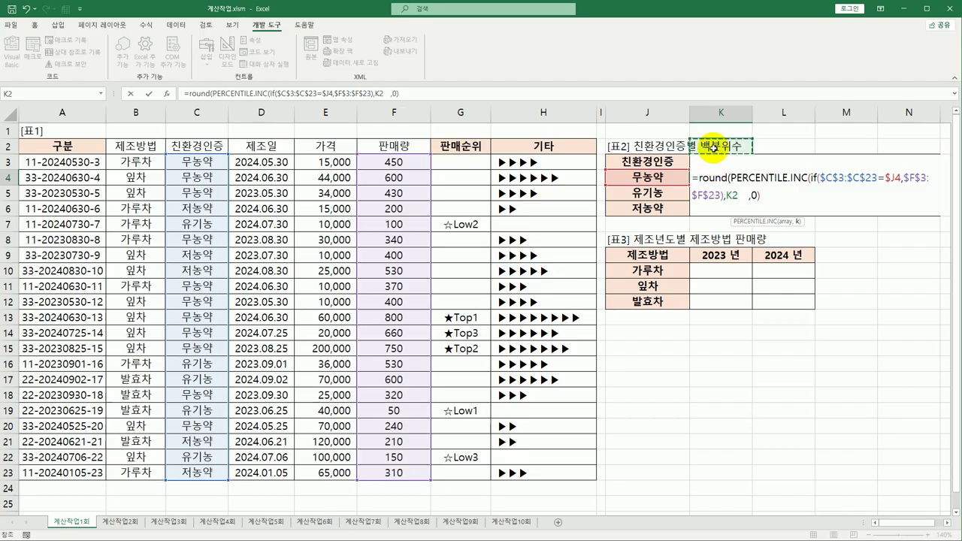
{"action": "key", "text": "Down"}
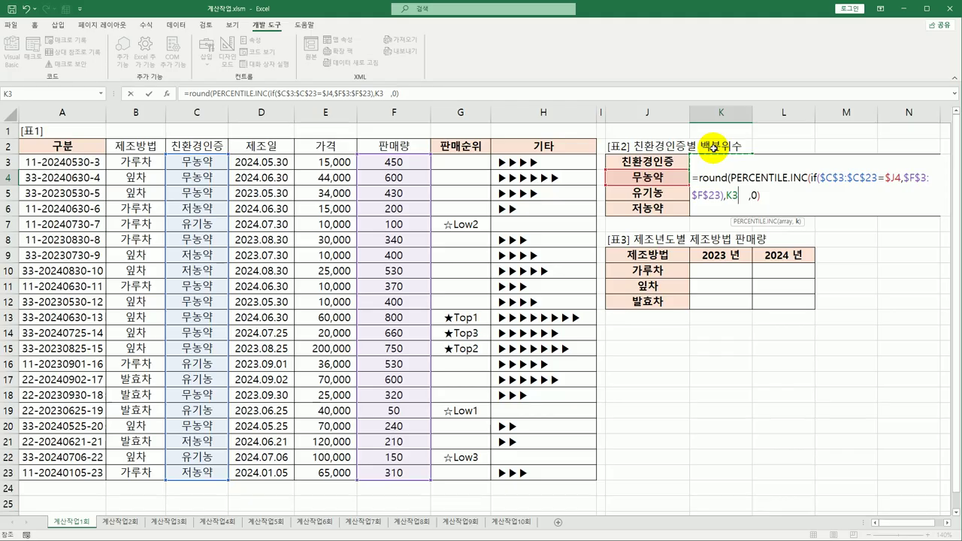
{"action": "key", "text": "F4"}
{"action": "key", "text": "F4"}
{"action": "type", "text": ")"}
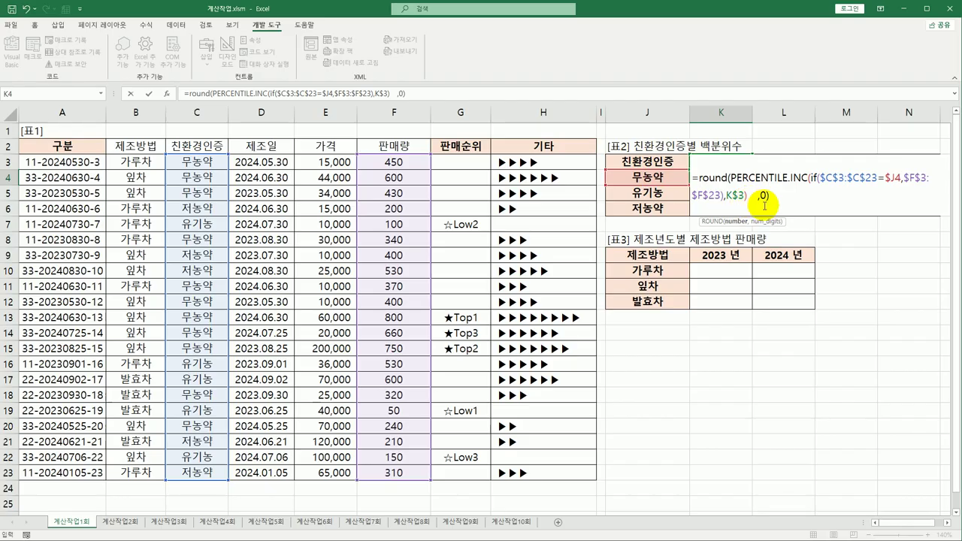
{"action": "key", "text": "Delete"}
{"action": "key", "text": "Delete"}
{"action": "key", "text": "Delete"}
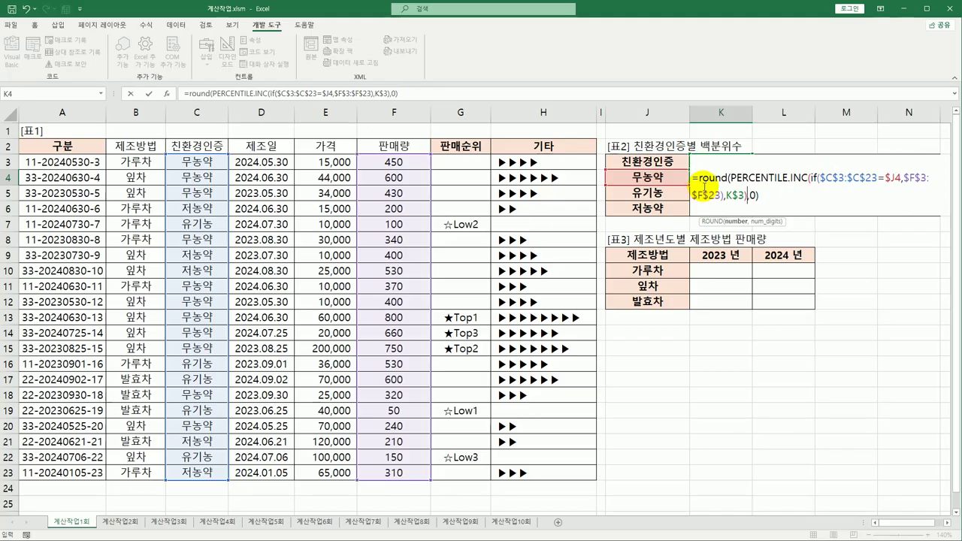
Enter the K4 formula as an array formula and fill it across 표2 through N6
{"action": "left_click", "coordinate": [777, 198]}
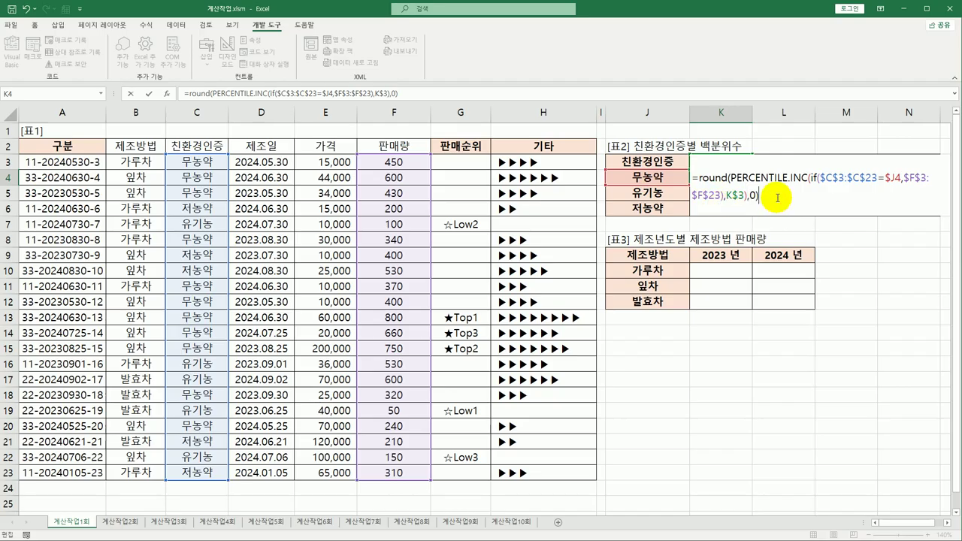
{"action": "key", "text": "ctrl+shift+Return"}
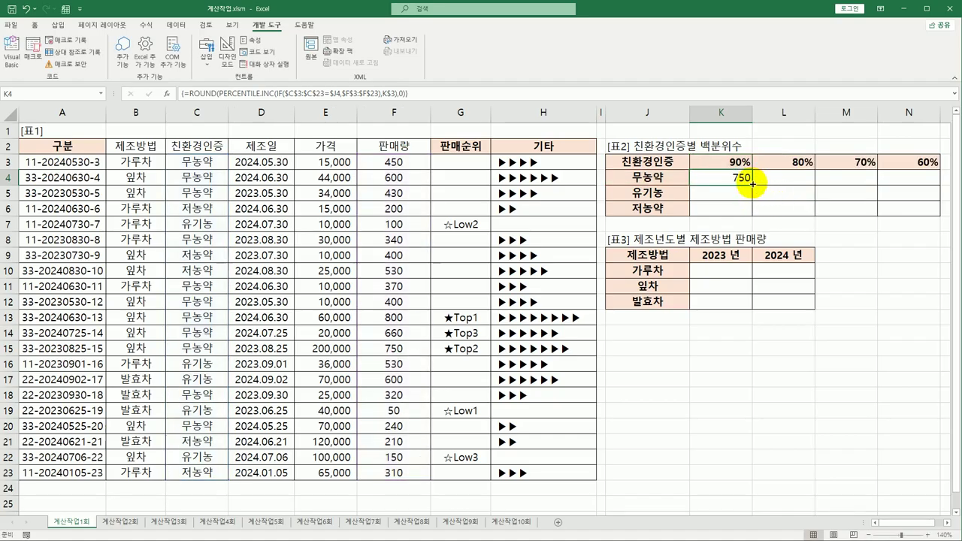
{"action": "left_click_drag", "start_coordinate": [754, 183], "coordinate": [915, 225]}
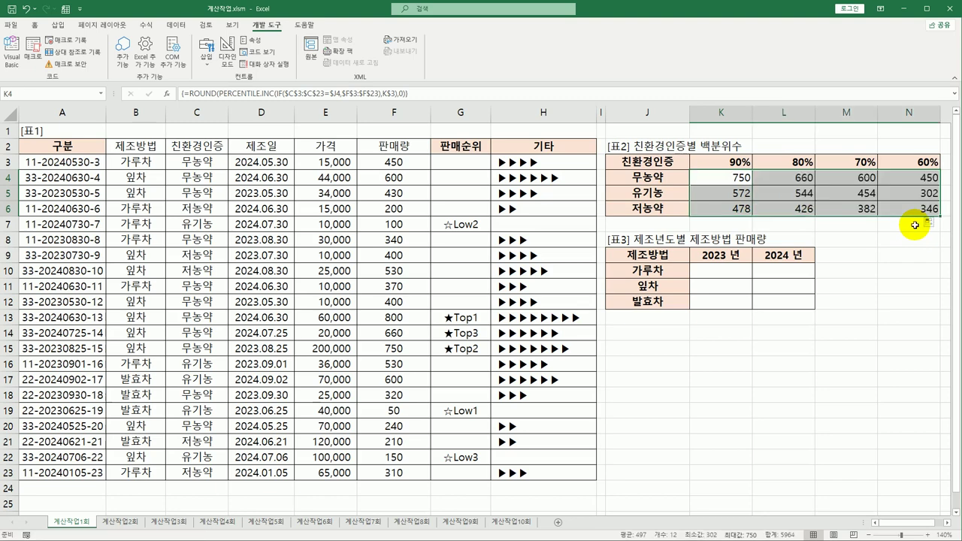
{"action": "left_click", "coordinate": [735, 178]}
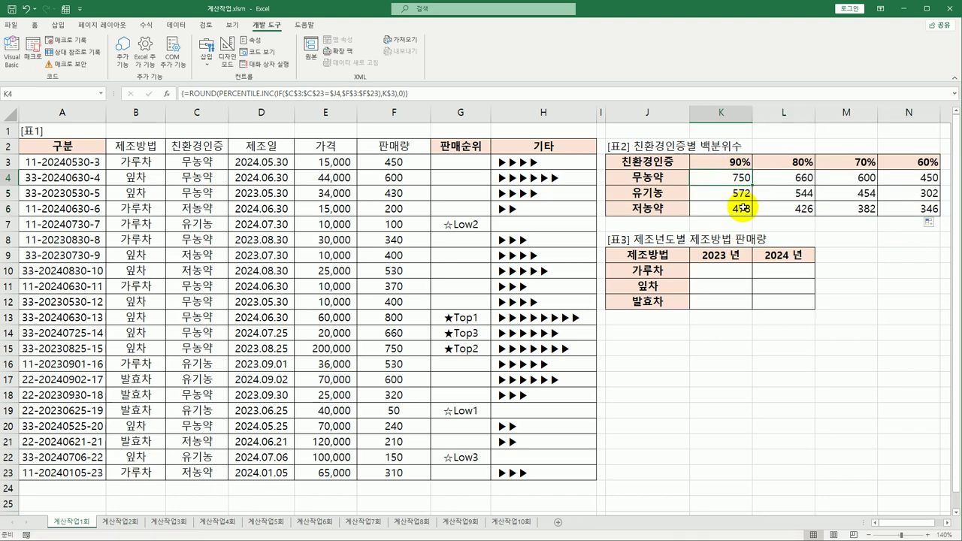
{"action": "left_click", "coordinate": [724, 272]}
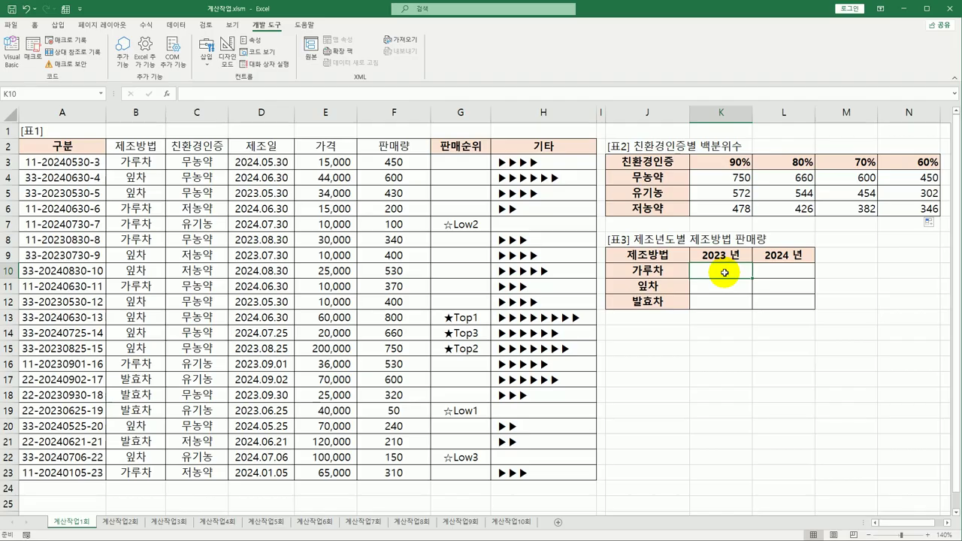
{"action": "left_click", "coordinate": [139, 162]}
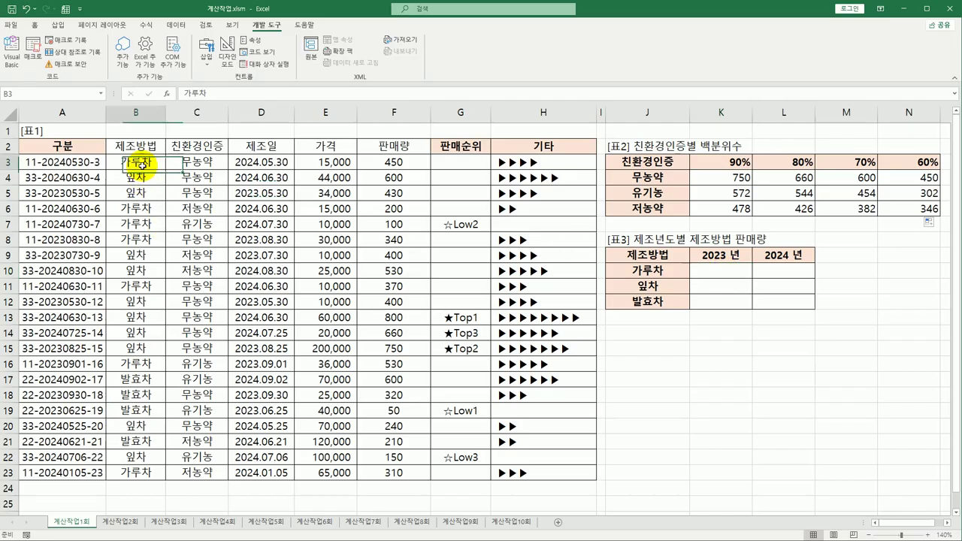
{"action": "left_click", "coordinate": [289, 160]}
{"action": "left_click", "coordinate": [748, 270]}
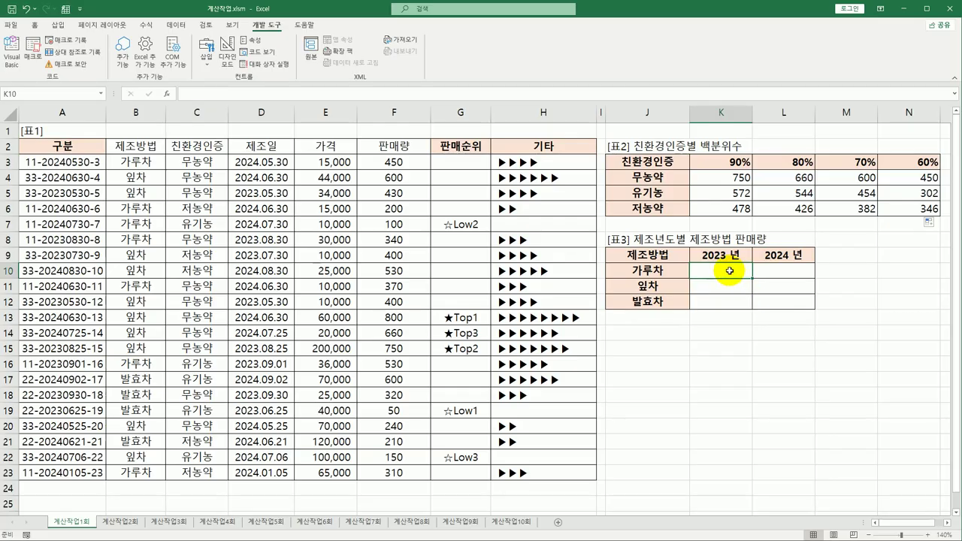
{"action": "left_click_drag", "start_coordinate": [731, 271], "coordinate": [777, 294]}
{"action": "left_click_drag", "start_coordinate": [774, 304], "coordinate": [774, 302]}
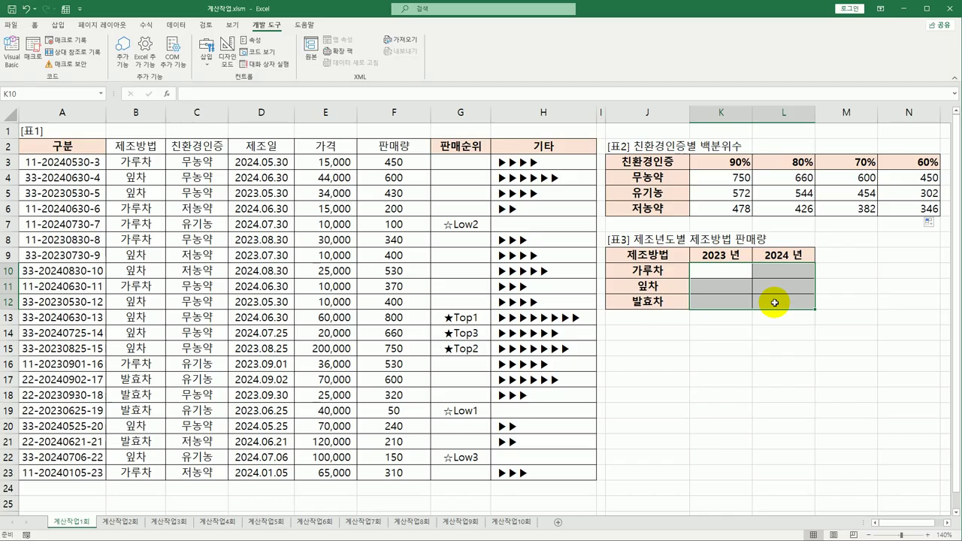
Start a TEXT formula in K10 of 표3 with an empty value argument and the format "0.0%"
{"action": "left_click", "coordinate": [741, 271]}
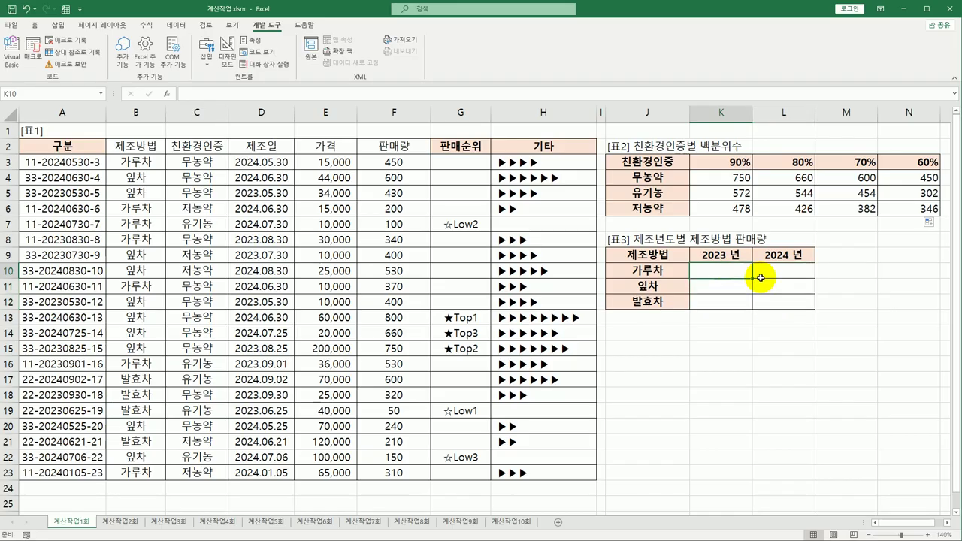
{"action": "type", "text": "=text"}
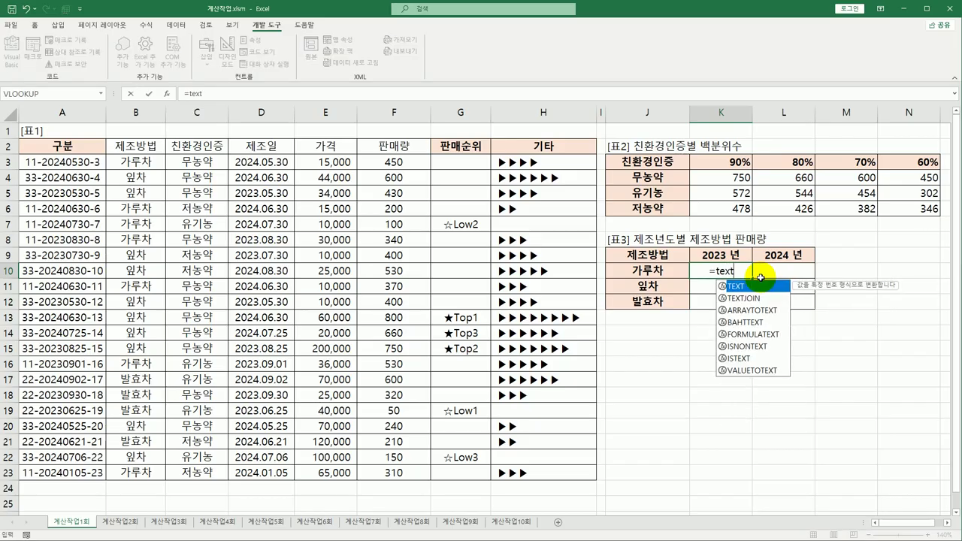
{"action": "key", "text": "Tab"}
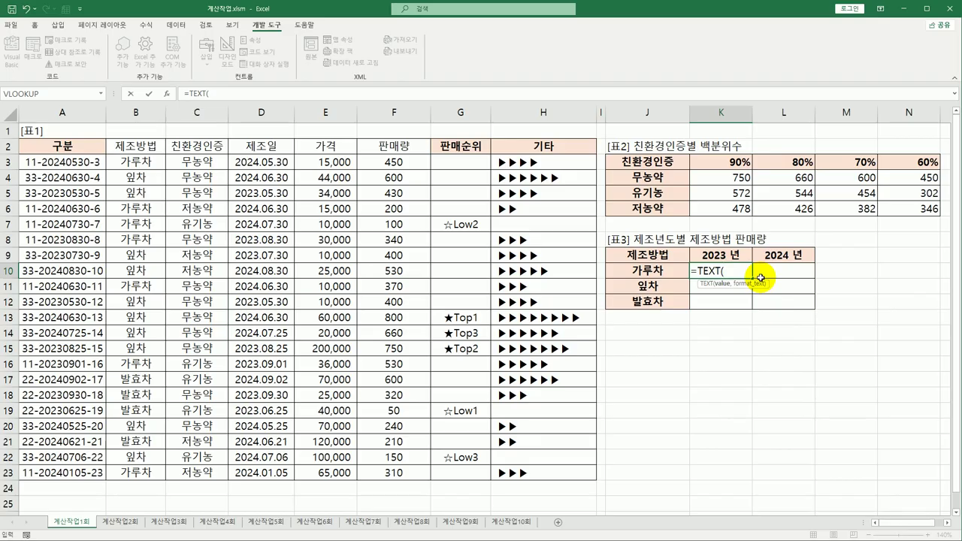
{"action": "type", "text": ","}
{"action": "type", "text": ",\""}
{"action": "type", "text": "0.0"}
{"action": "type", "text": "%\""}
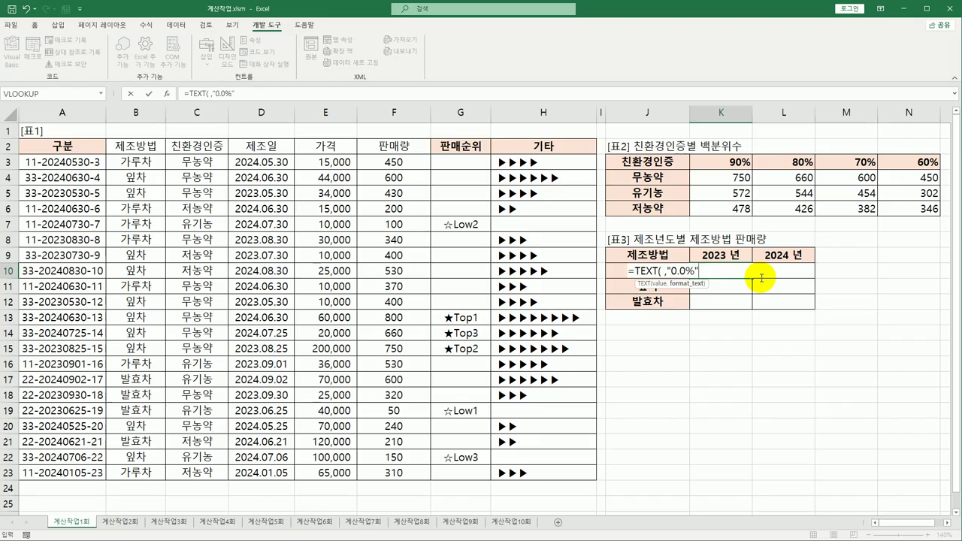
{"action": "type", "text": ")"}
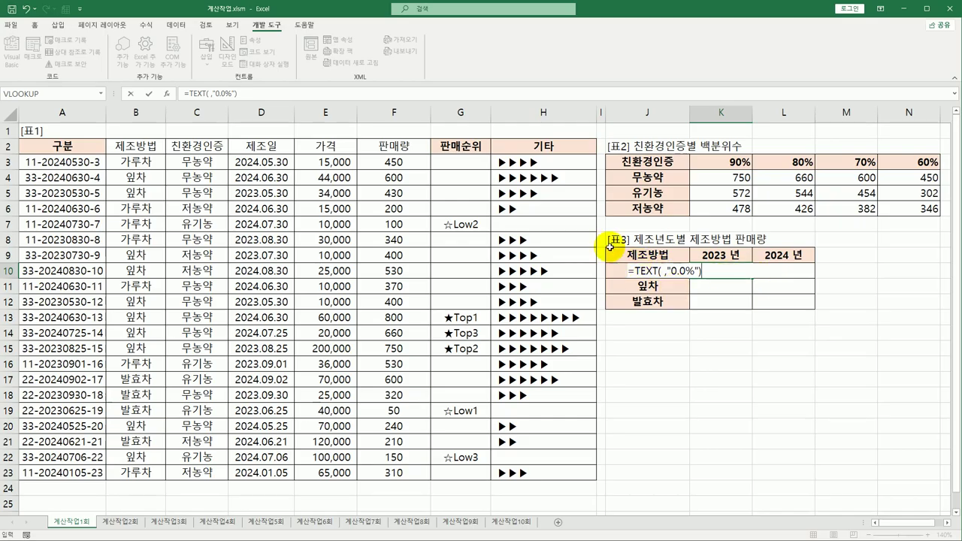
Insert SUMIFS as TEXT's value argument, with the 판매량 range $F$3:$F$23 as its sum range
{"action": "left_click", "coordinate": [664, 272]}
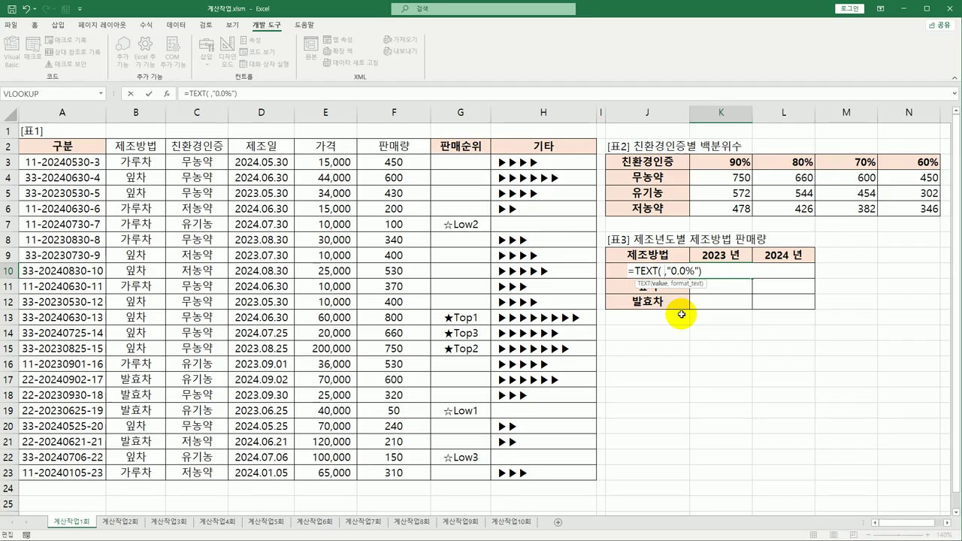
{"action": "type", "text": "sum"}
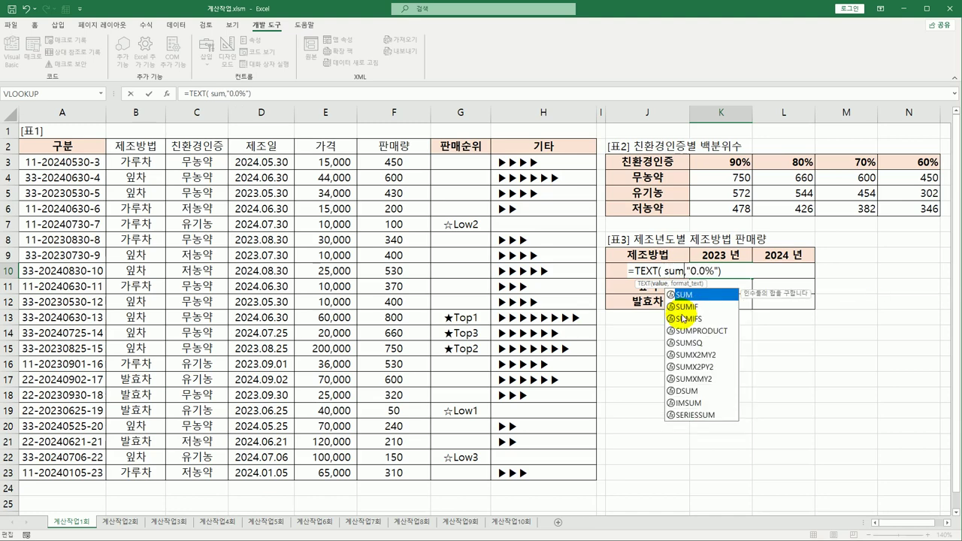
{"action": "type", "text": "if"}
{"action": "left_click", "coordinate": [682, 306]}
{"action": "double_click", "coordinate": [681, 311]}
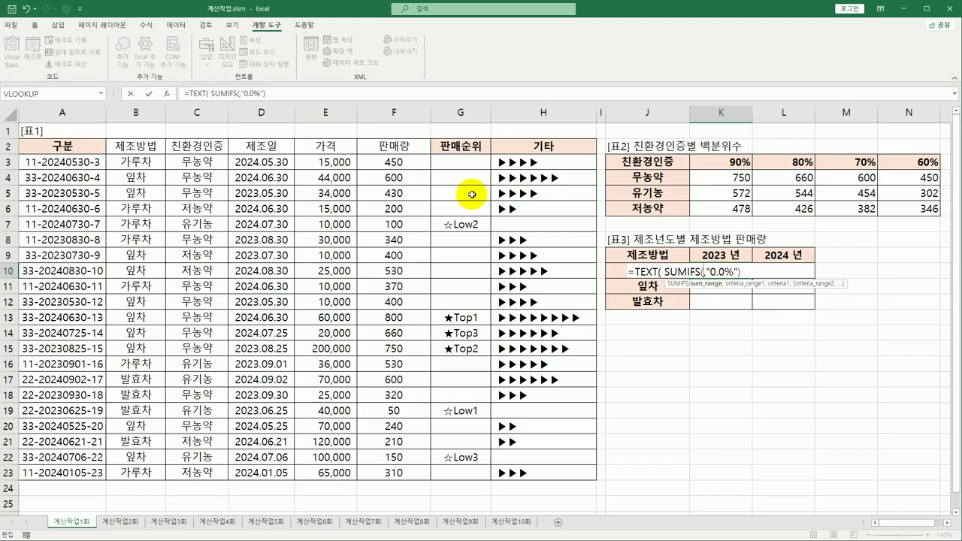
{"action": "left_click_drag", "start_coordinate": [421, 160], "coordinate": [420, 470]}
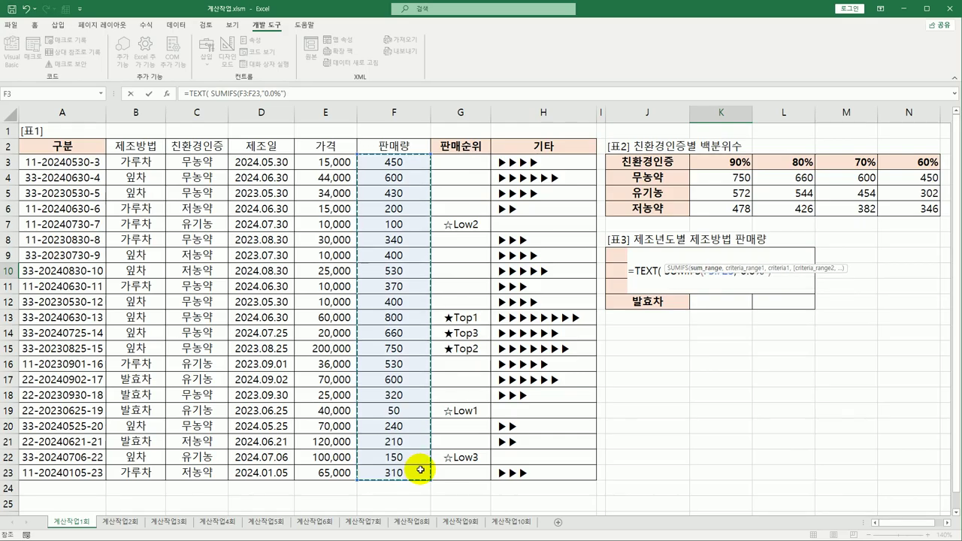
{"action": "key", "text": "F4"}
{"action": "type", "text": ","}
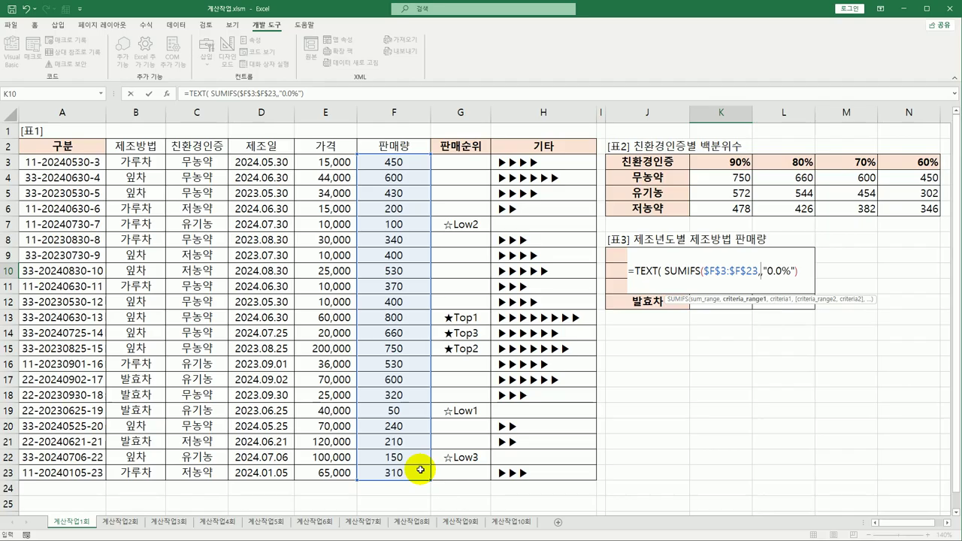
Add the 제조방법 range $B$3:$B$23 as the first SUMIFS criteria range, with $J10 as its criterion
{"action": "left_click_drag", "start_coordinate": [154, 167], "coordinate": [150, 472]}
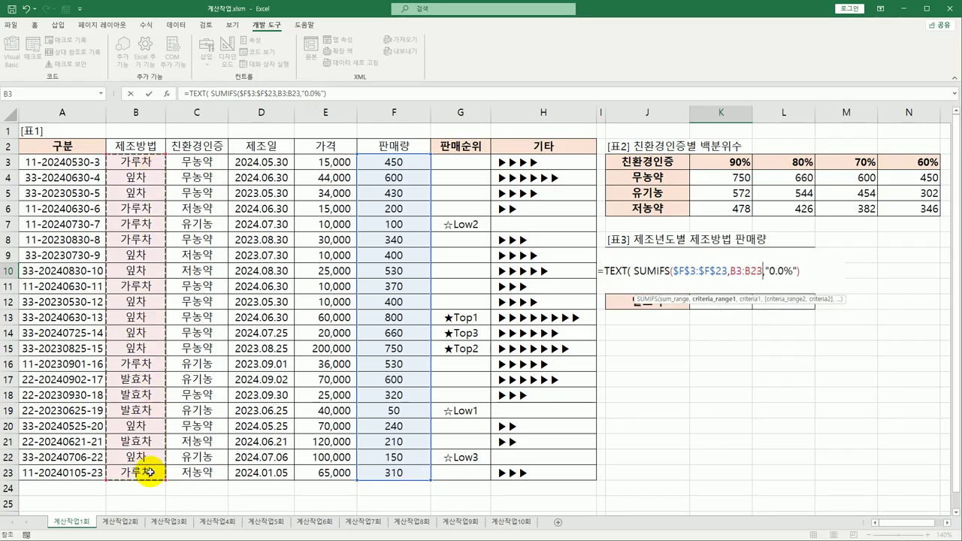
{"action": "key", "text": "F4"}
{"action": "type", "text": ","}
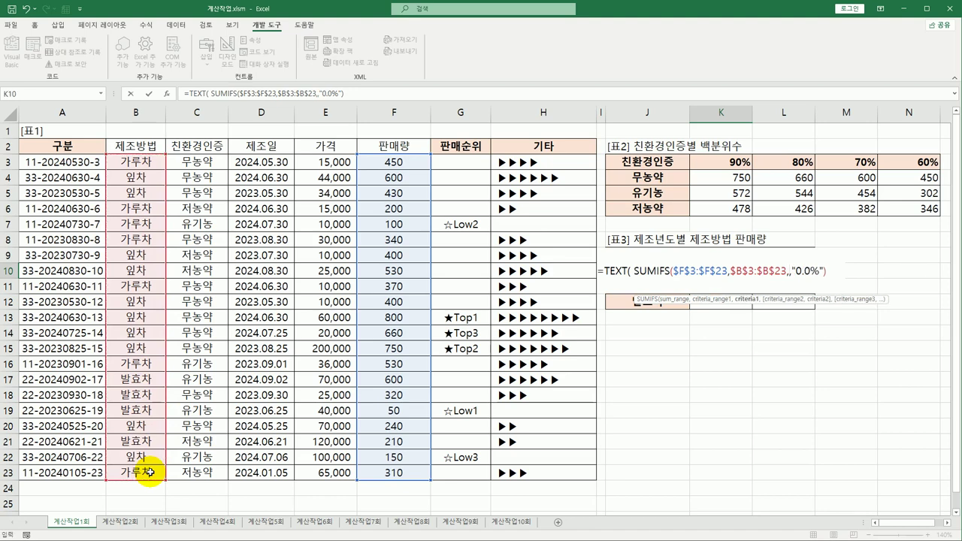
{"action": "key", "text": "Left"}
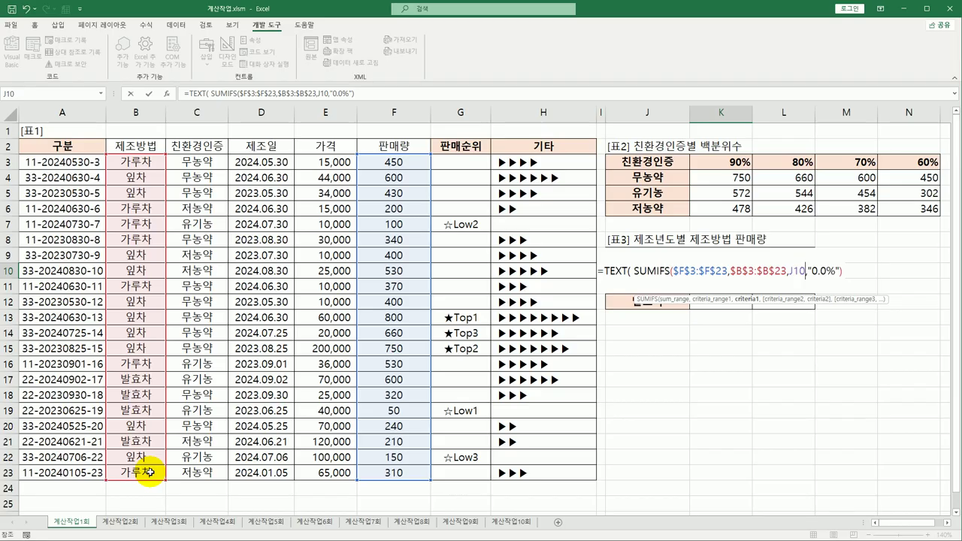
{"action": "key", "text": "F4"}
{"action": "key", "text": "F4"}
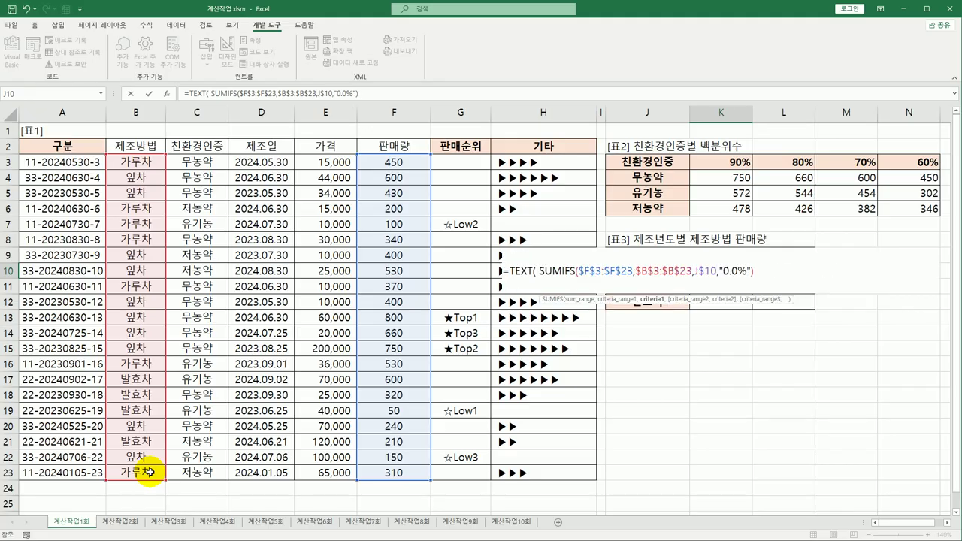
{"action": "key", "text": "F4"}
{"action": "type", "text": ","}
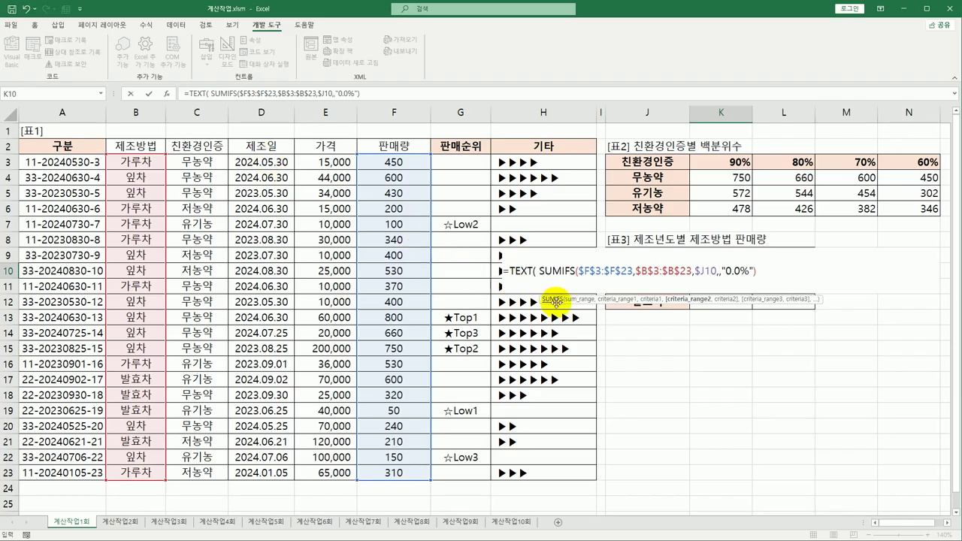
Add the 제조일 range $D$3:$D$23 with the criterion K$9&"*" as the second condition and close the SUMIFS
{"action": "left_click_drag", "start_coordinate": [258, 162], "coordinate": [251, 474]}
{"action": "key", "text": "F4"}
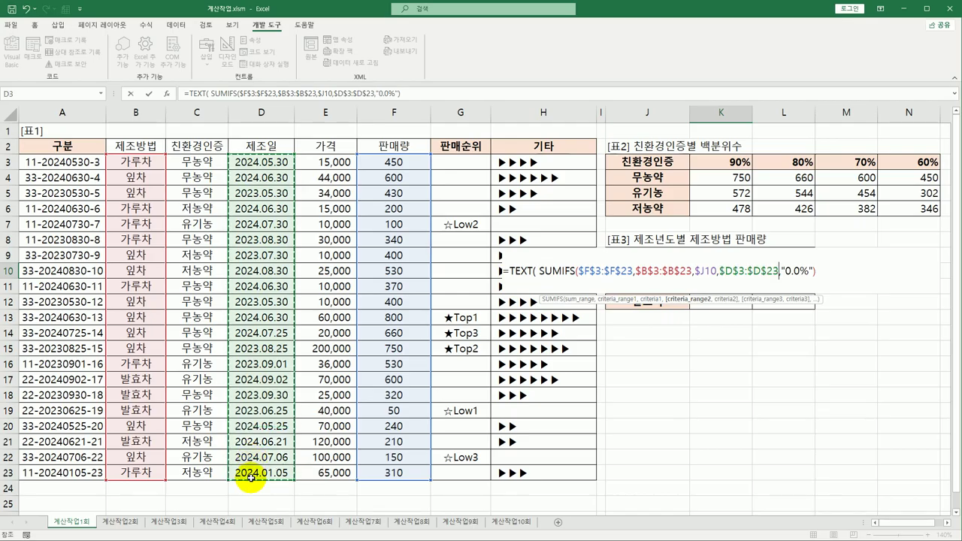
{"action": "type", "text": ","}
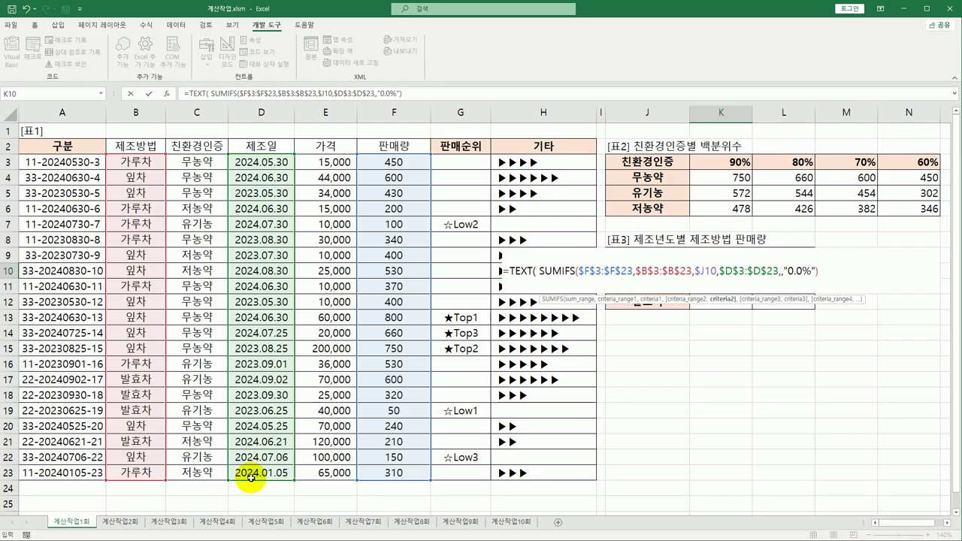
{"action": "key", "text": "Up"}
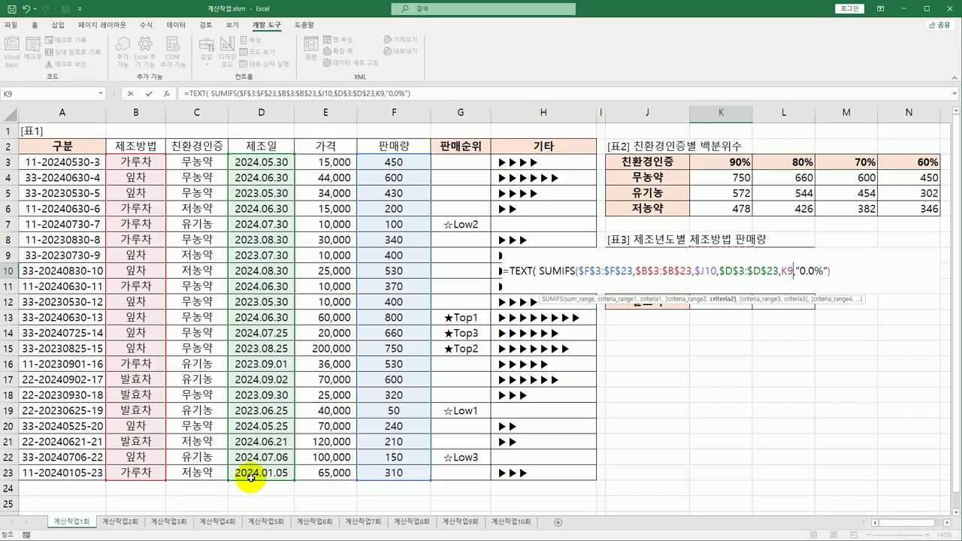
{"action": "key", "text": "F4"}
{"action": "key", "text": "F4"}
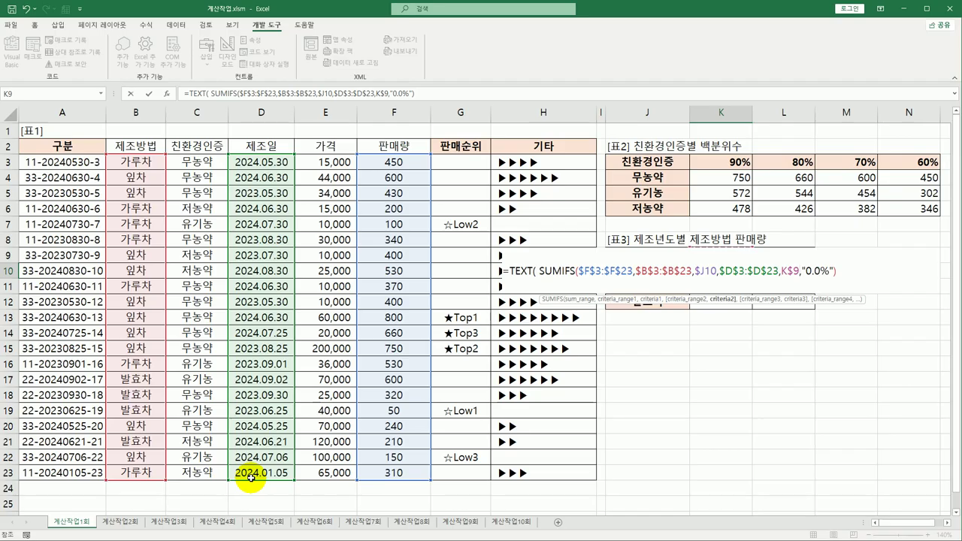
{"action": "type", "text": "&\",\""}
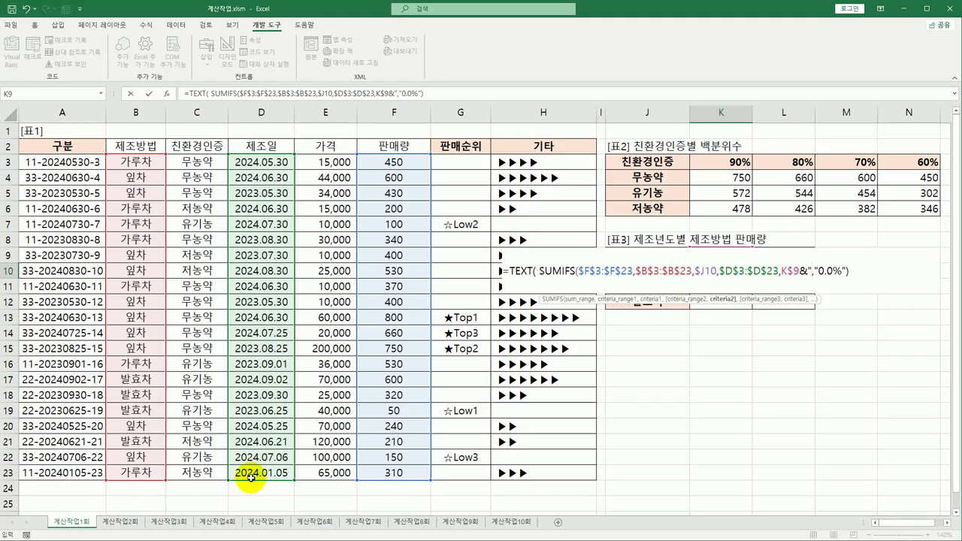
{"action": "type", "text": "*\",\""}
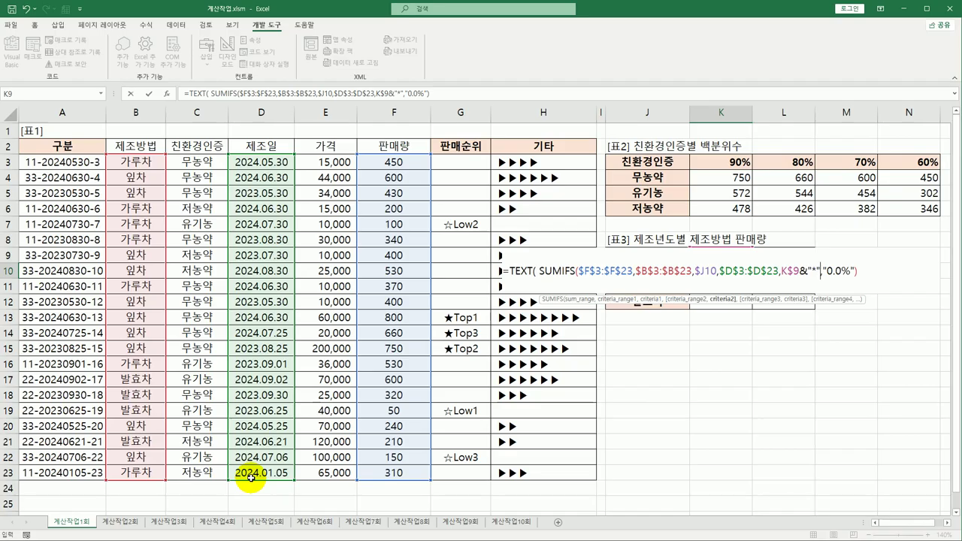
{"action": "type", "text": ","}
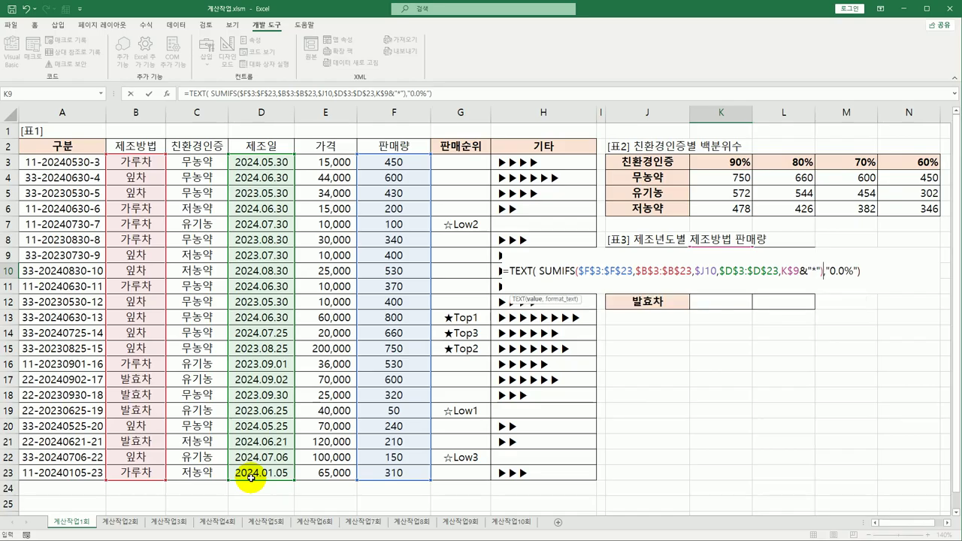
Divide by a second SUMIFS that uses the 판매량 range $F$3:$F$23 as its sum range
{"action": "type", "text": "/"}
{"action": "type", "text": "sumifs("}
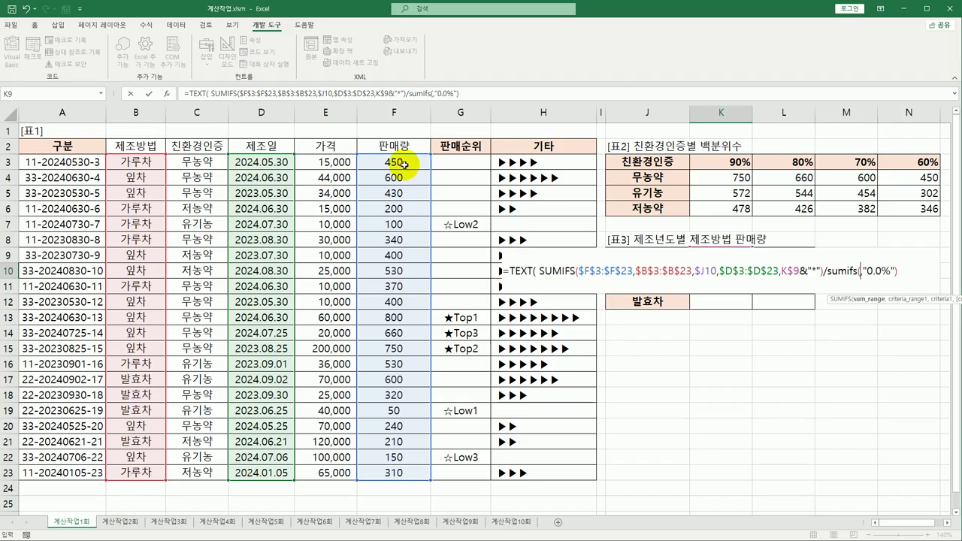
{"action": "left_click_drag", "start_coordinate": [405, 164], "coordinate": [393, 469]}
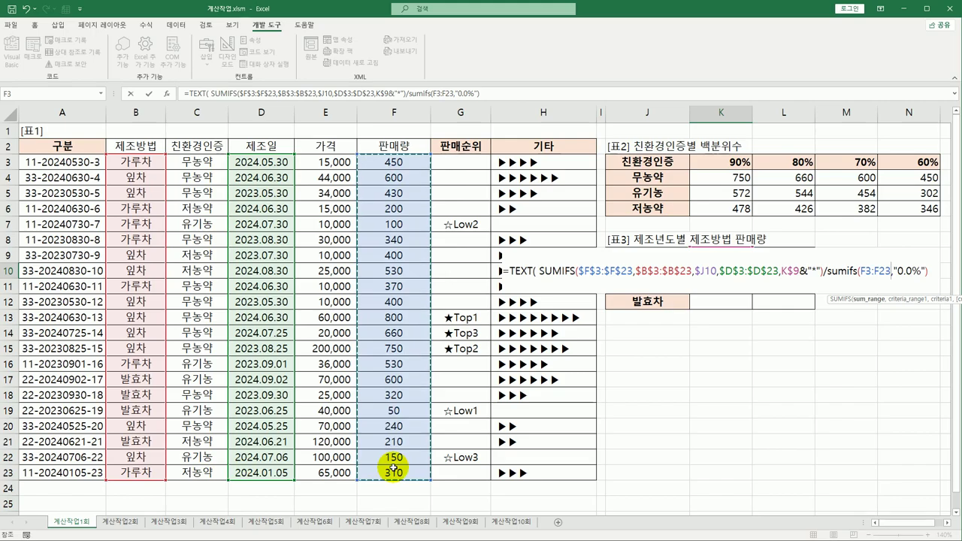
{"action": "key", "text": "F4"}
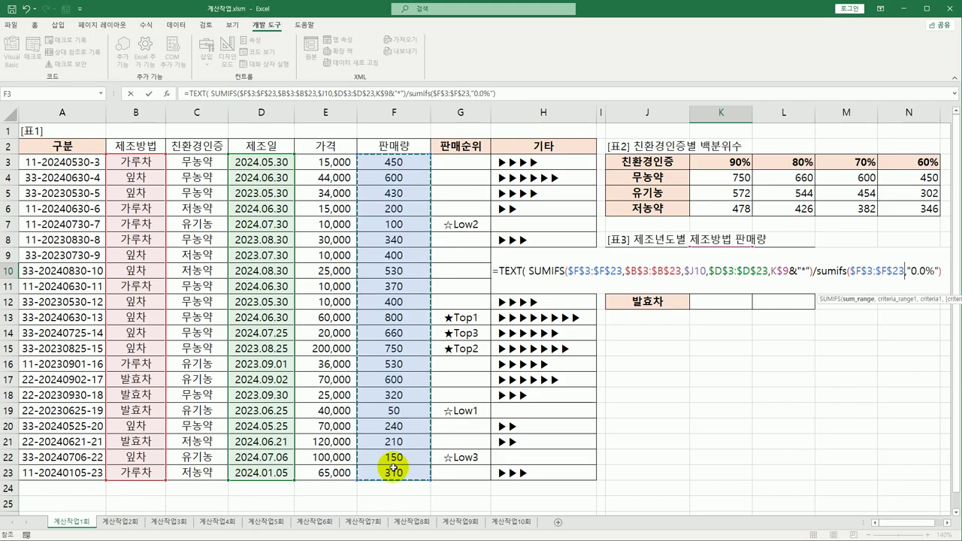
{"action": "type", "text": ","}
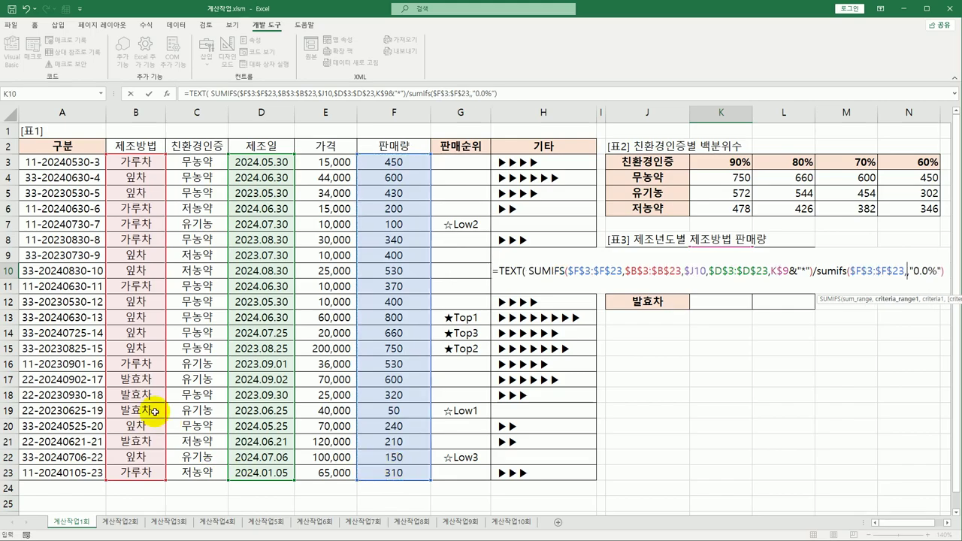
Give the divisor SUMIFS the 제조일 range $D$3:$D$23 with the criterion K$9&"*" and close it
{"action": "left_click_drag", "start_coordinate": [261, 162], "coordinate": [277, 476]}
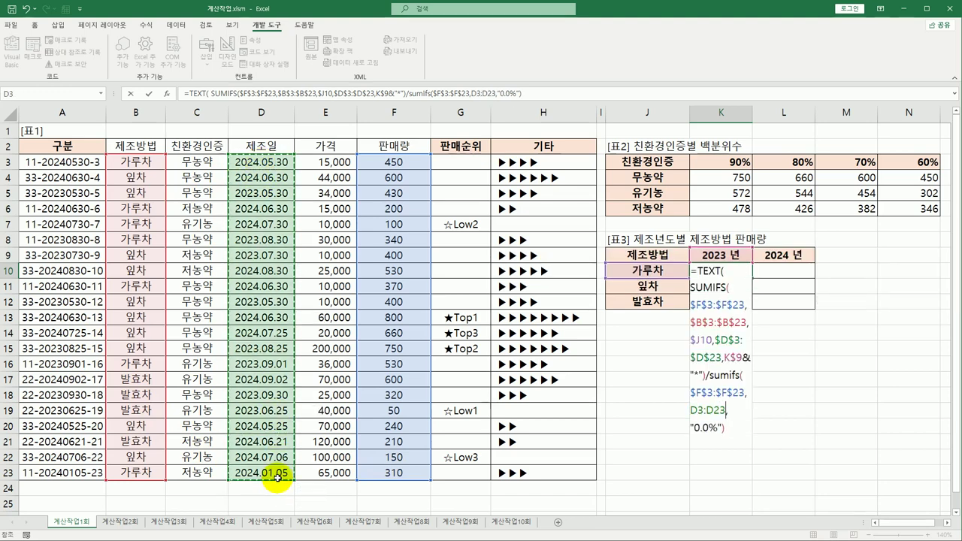
{"action": "key", "text": "F4"}
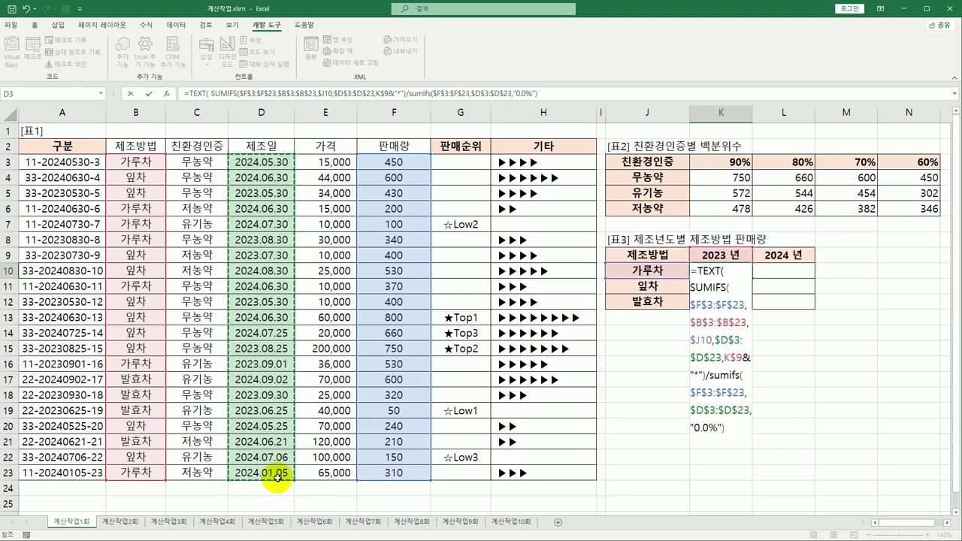
{"action": "type", "text": ","}
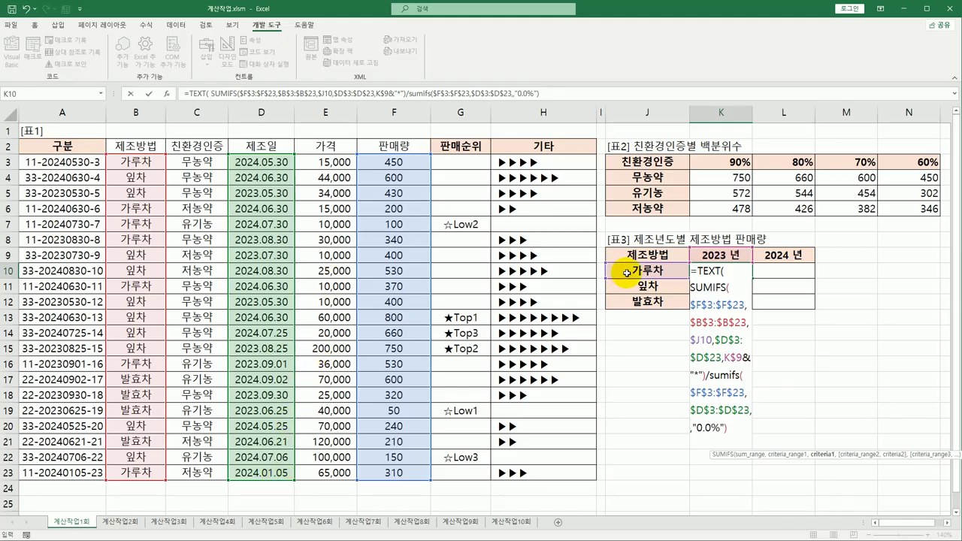
{"action": "left_click", "coordinate": [724, 255]}
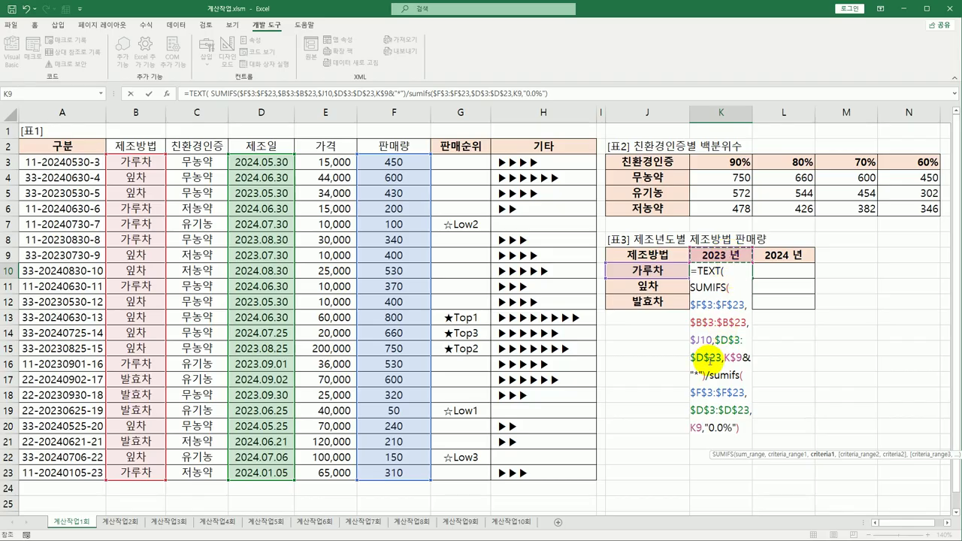
{"action": "key", "text": "F4"}
{"action": "key", "text": "F4"}
{"action": "key", "text": "F4"}
{"action": "key", "text": "F4"}
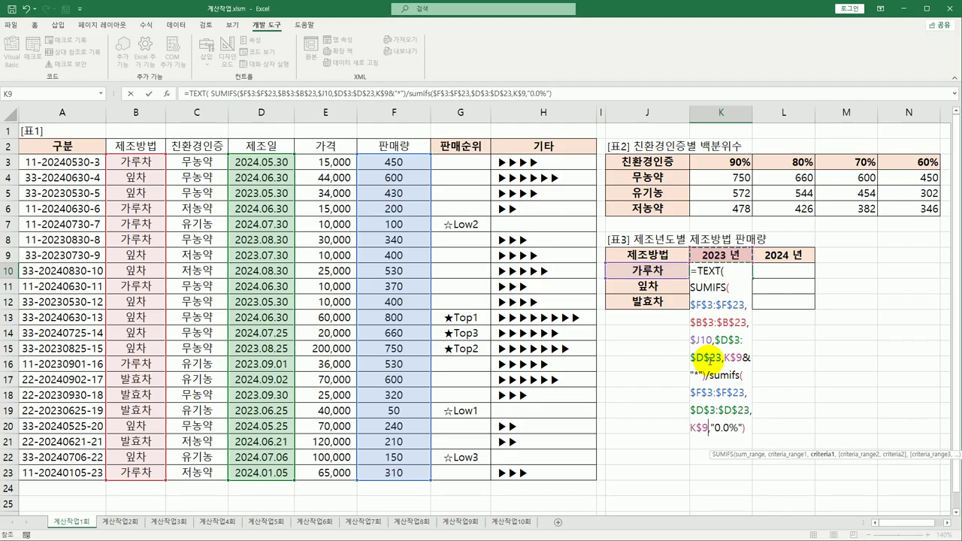
{"action": "type", "text": "&"}
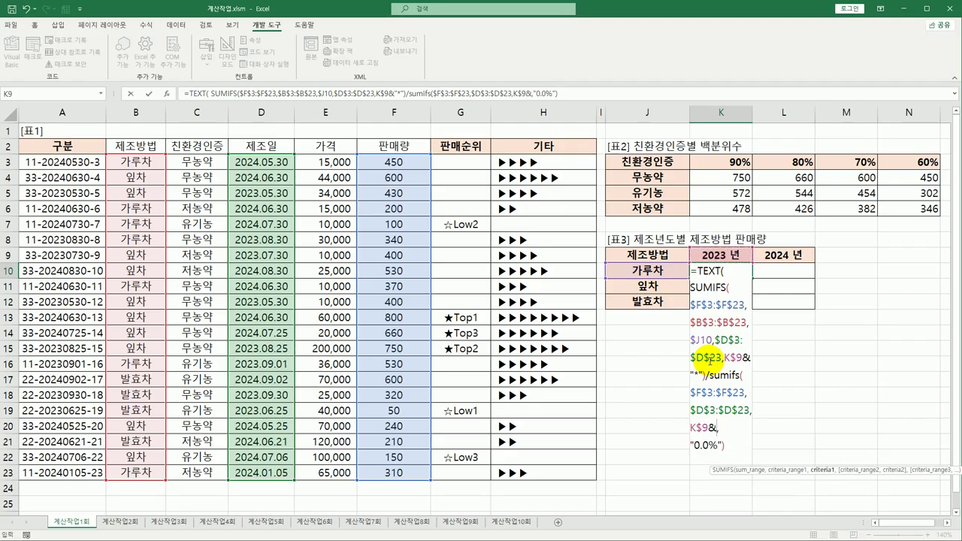
{"action": "type", "text": "\"*\")"}
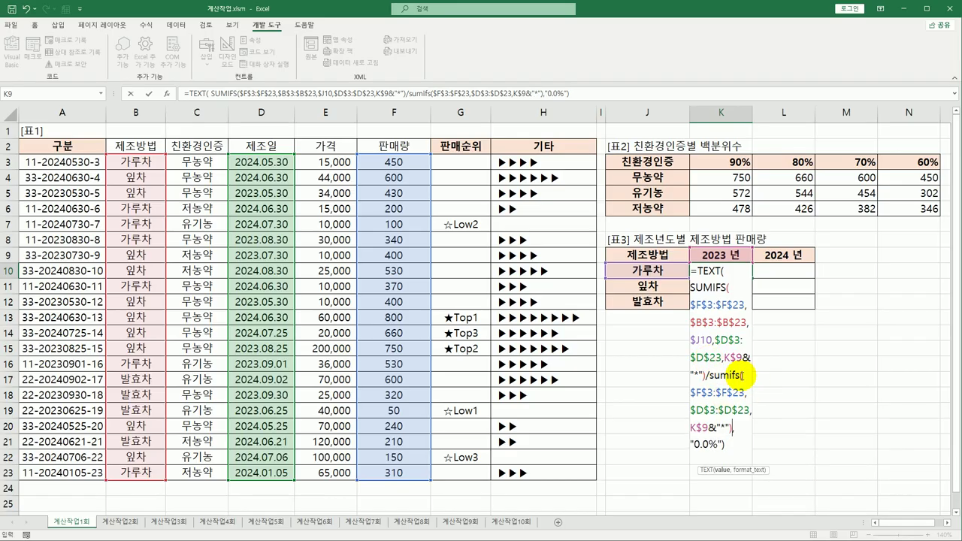
Check the formula's arguments, enter it in K10 and fill it over 표3's cells K10:L12
{"action": "left_click", "coordinate": [741, 376]}
{"action": "left_click", "coordinate": [728, 427]}
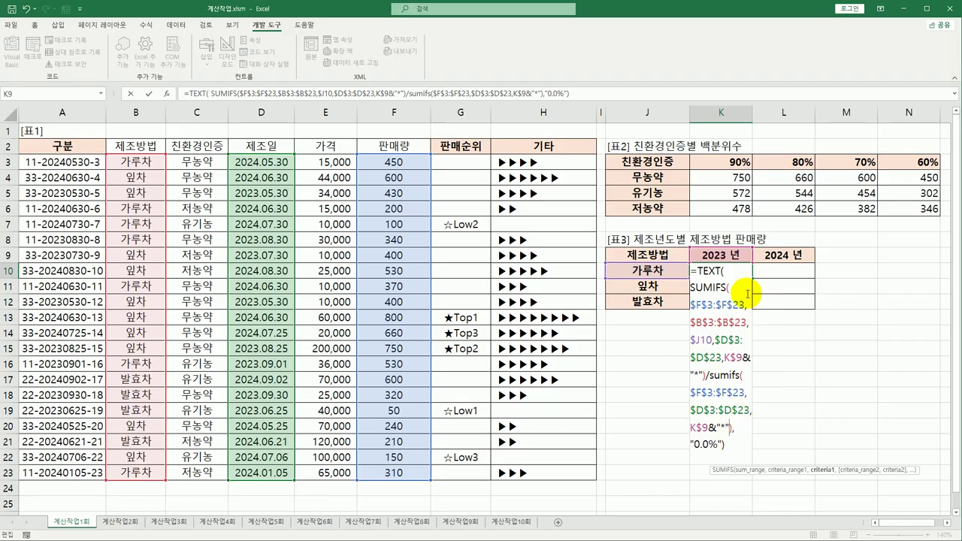
{"action": "left_click", "coordinate": [703, 376]}
{"action": "left_click", "coordinate": [701, 376]}
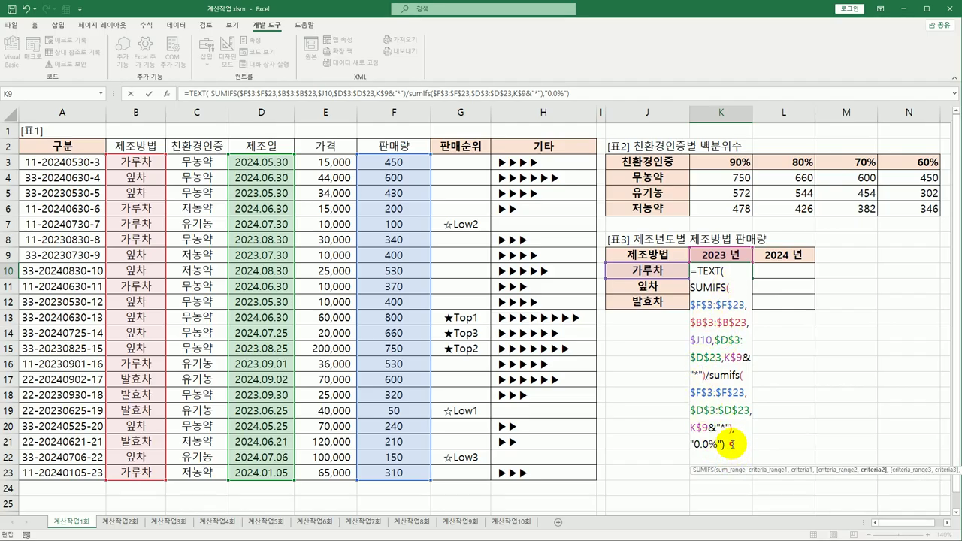
{"action": "left_click", "coordinate": [728, 445]}
{"action": "key", "text": "Return"}
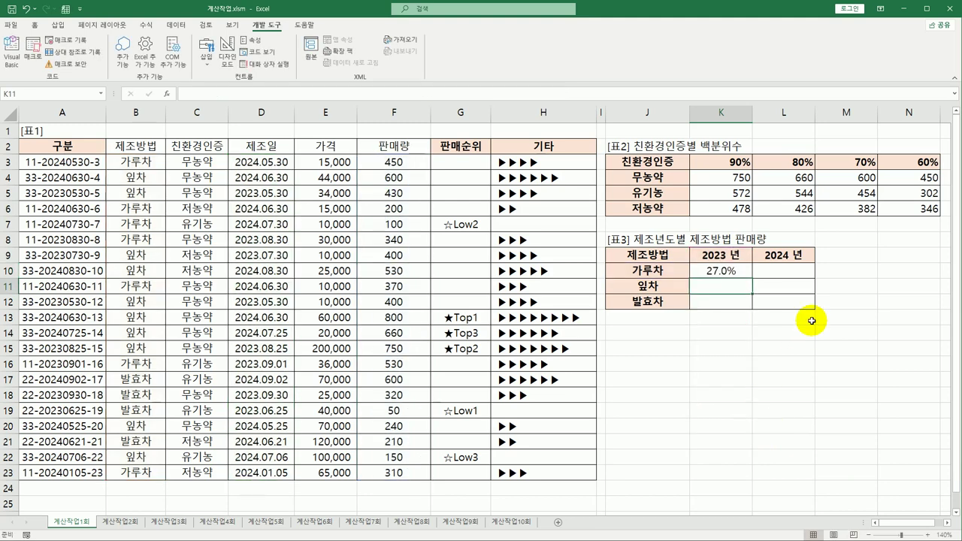
{"action": "left_click", "coordinate": [743, 273]}
{"action": "left_click_drag", "start_coordinate": [755, 280], "coordinate": [798, 304]}
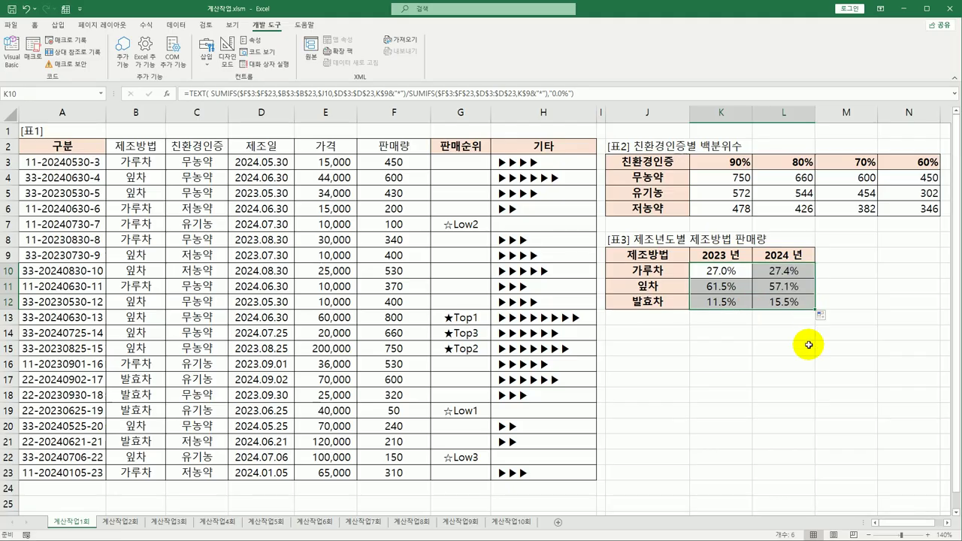
Inspect the stored contents of 표3's year headers in K9 and L9
{"action": "left_click", "coordinate": [736, 257]}
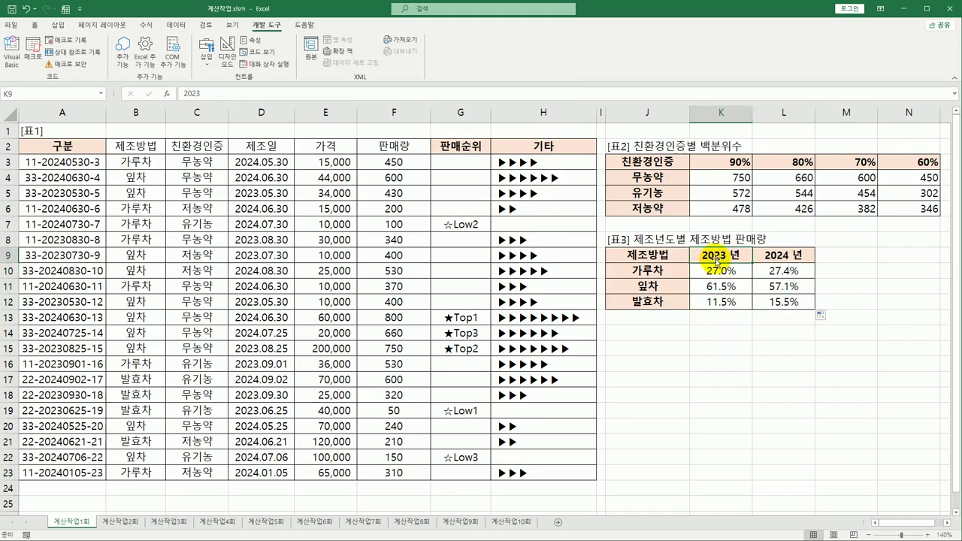
{"action": "left_click", "coordinate": [783, 259]}
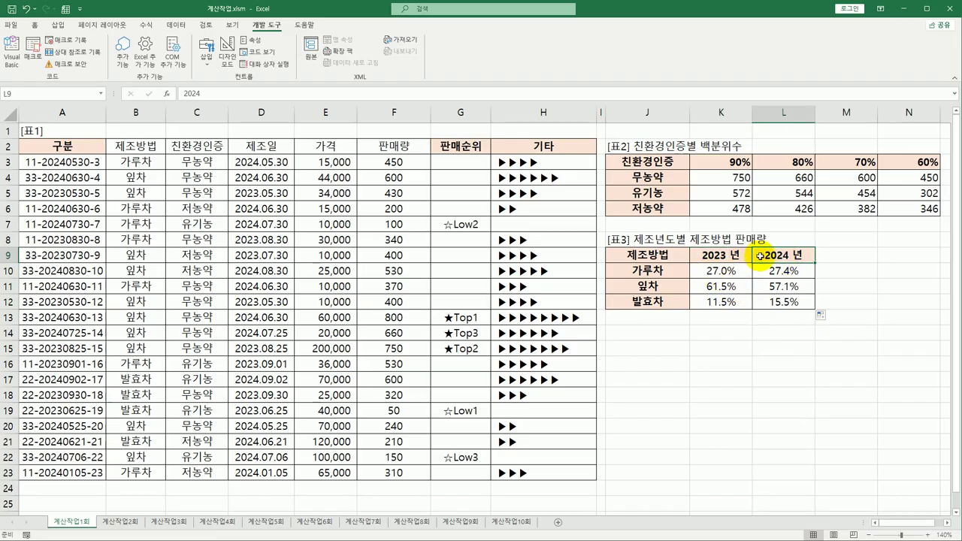
{"action": "double_click", "coordinate": [189, 94]}
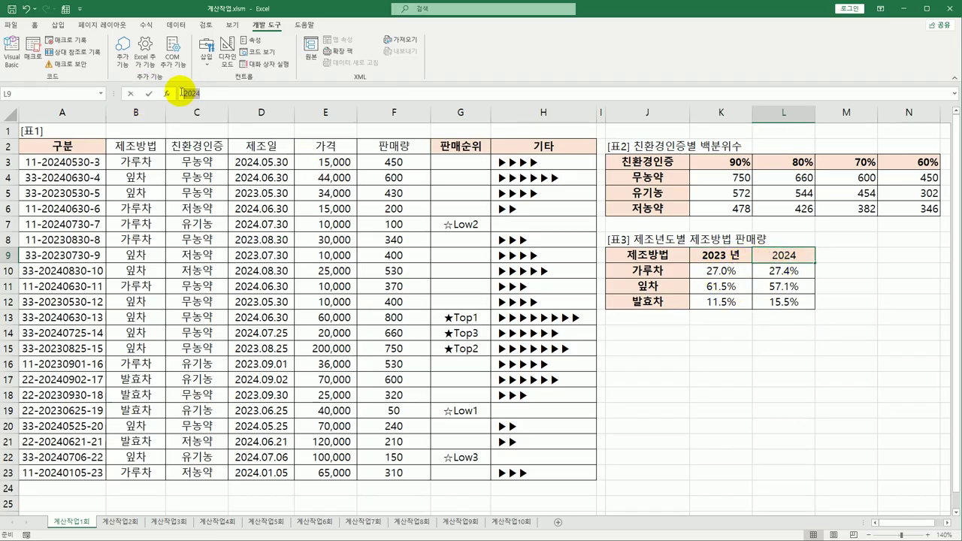
{"action": "key", "text": "Escape"}
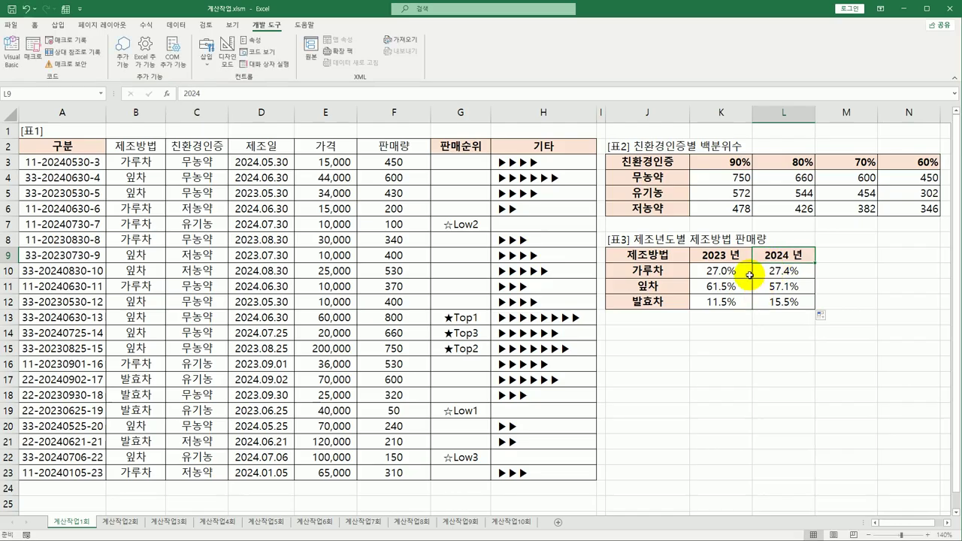
View the custom number format applied to the year headers K9:L9, leaving the cell formatting as is
{"action": "left_click", "coordinate": [740, 258]}
{"action": "left_click_drag", "start_coordinate": [740, 258], "coordinate": [761, 258]}
{"action": "right_click", "coordinate": [744, 258]}
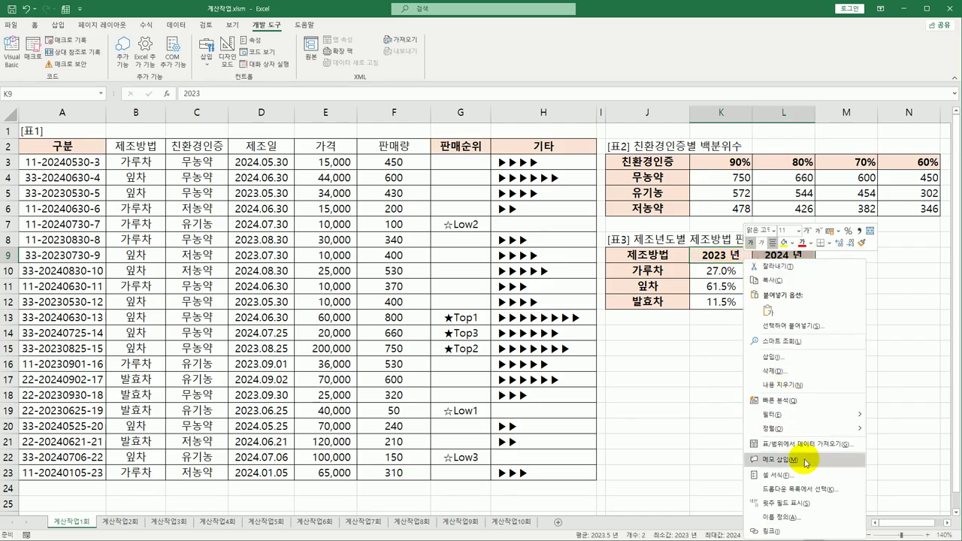
{"action": "left_click", "coordinate": [800, 472]}
{"action": "left_click_drag", "start_coordinate": [729, 268], "coordinate": [545, 193]}
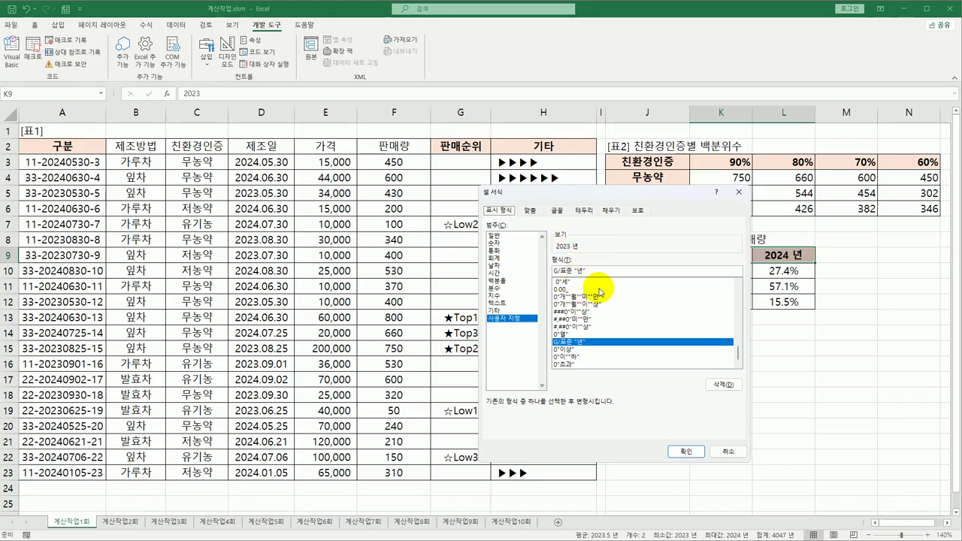
{"action": "left_click", "coordinate": [728, 451]}
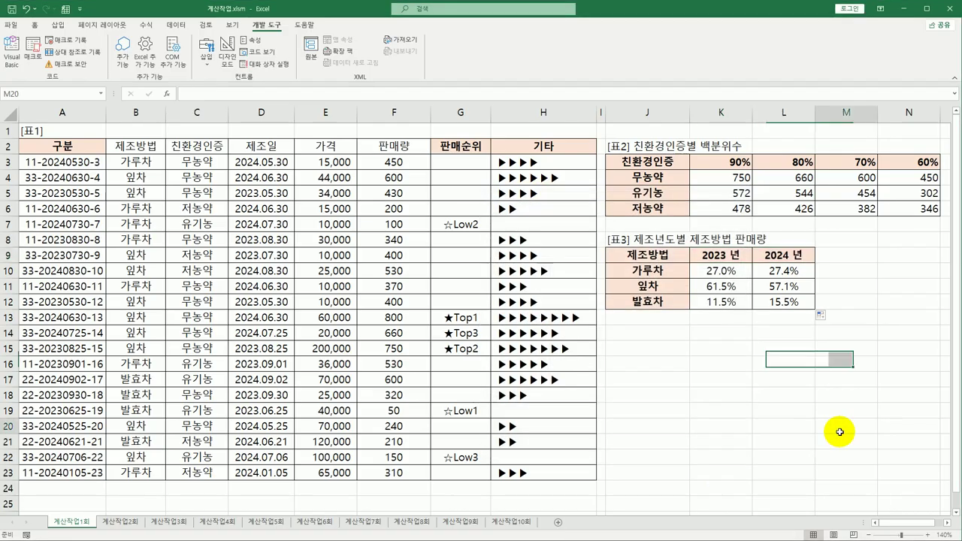
{"action": "left_click", "coordinate": [846, 426]}
Compare the stored content of the first 제조일 cell D3 with the year headers K9 and L9
{"action": "mouse_move", "coordinate": [255, 161]}
{"action": "left_mouse_down"}
{"action": "mouse_move", "coordinate": [273, 466]}
{"action": "mouse_move", "coordinate": [256, 161]}
{"action": "left_mouse_up"}
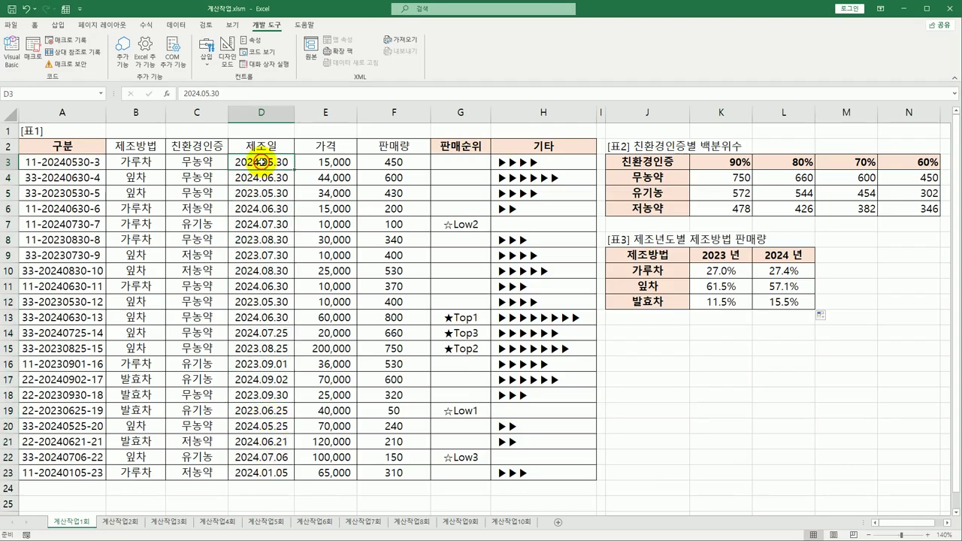
{"action": "left_click_drag", "start_coordinate": [232, 93], "coordinate": [181, 93]}
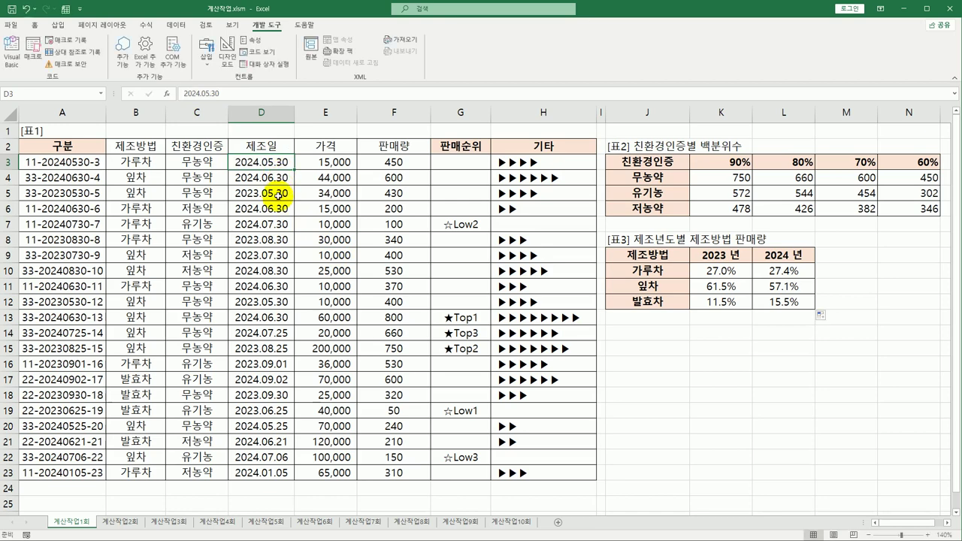
{"action": "left_click", "coordinate": [730, 262]}
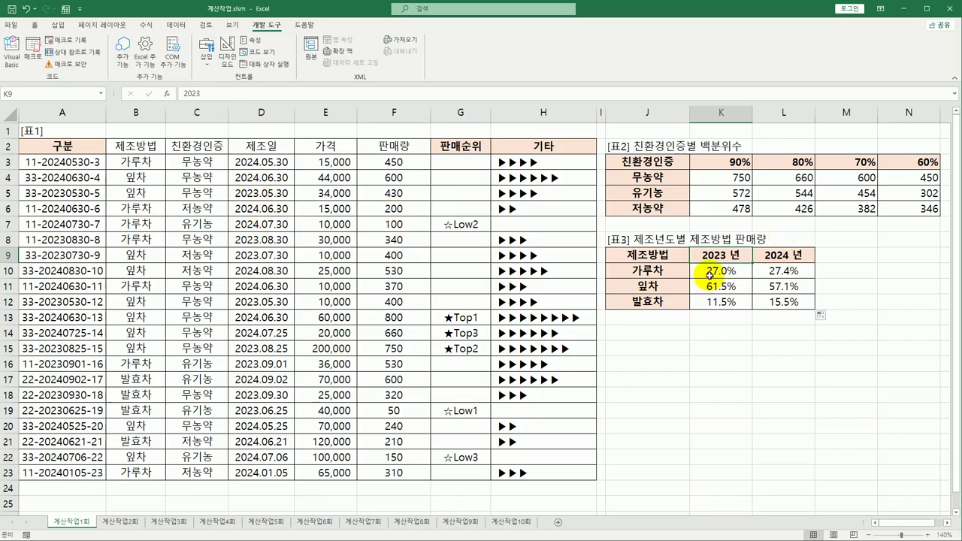
{"action": "left_click", "coordinate": [790, 254]}
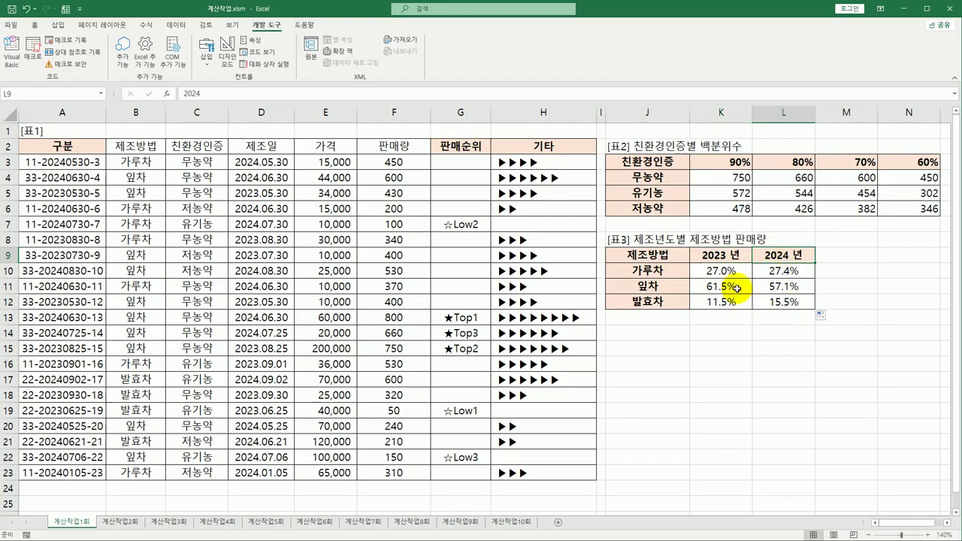
Review the K$9&"*" criterion in K10's formula and check the copied formula in L12
{"action": "left_click", "coordinate": [726, 272]}
{"action": "double_click", "coordinate": [726, 274]}
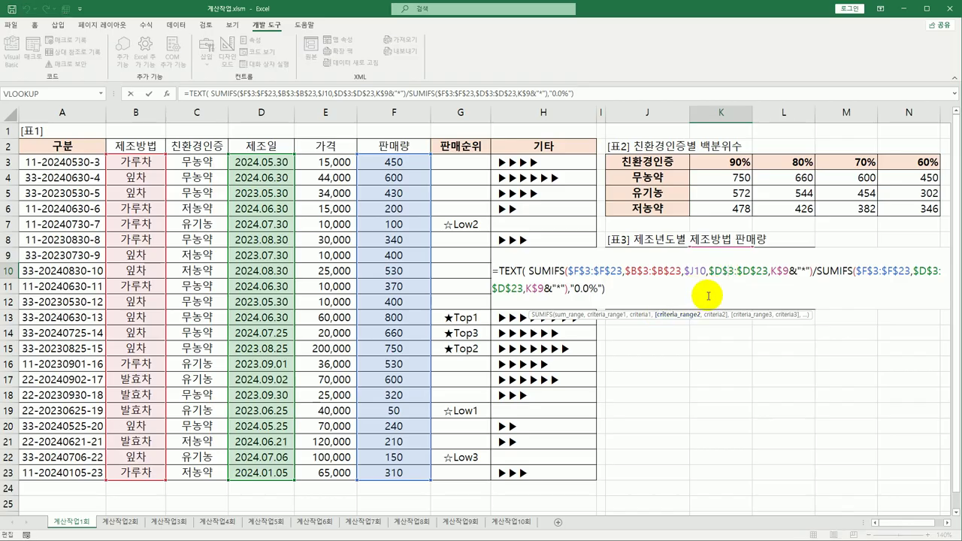
{"action": "left_click_drag", "start_coordinate": [771, 272], "coordinate": [809, 272]}
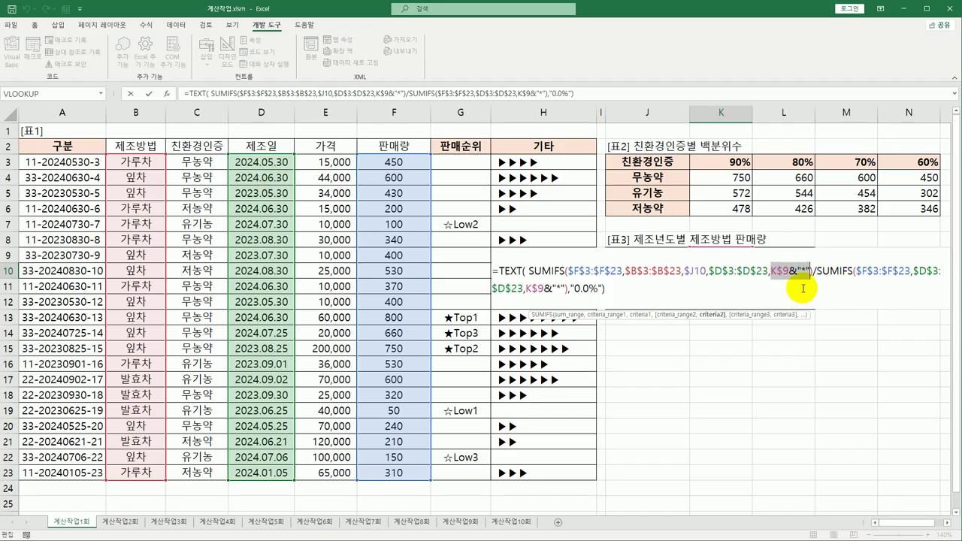
{"action": "key", "text": "ctrl+Return"}
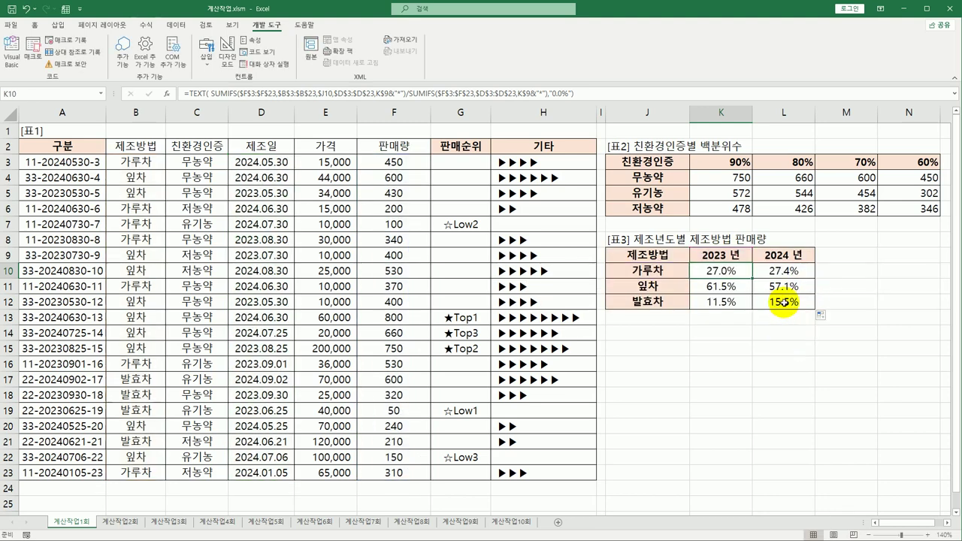
{"action": "left_click", "coordinate": [784, 302]}
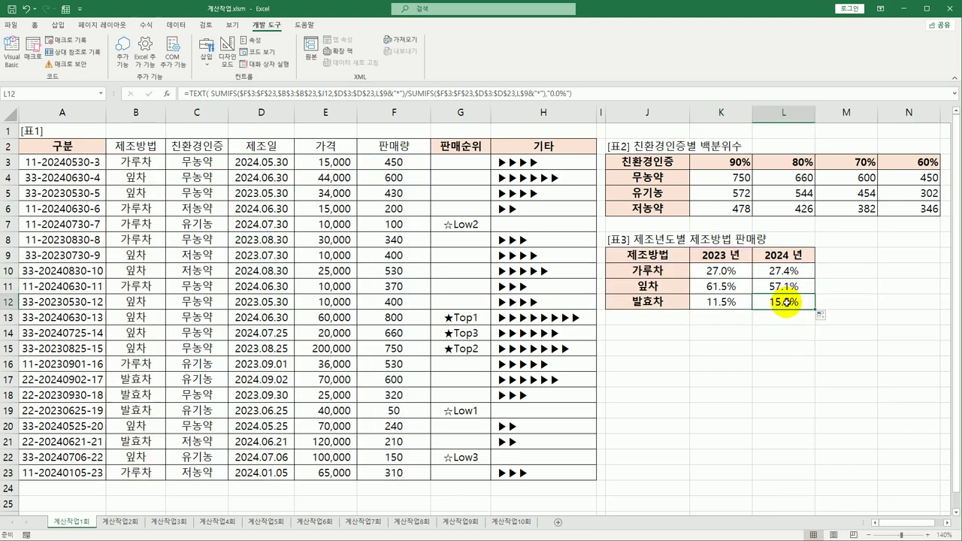